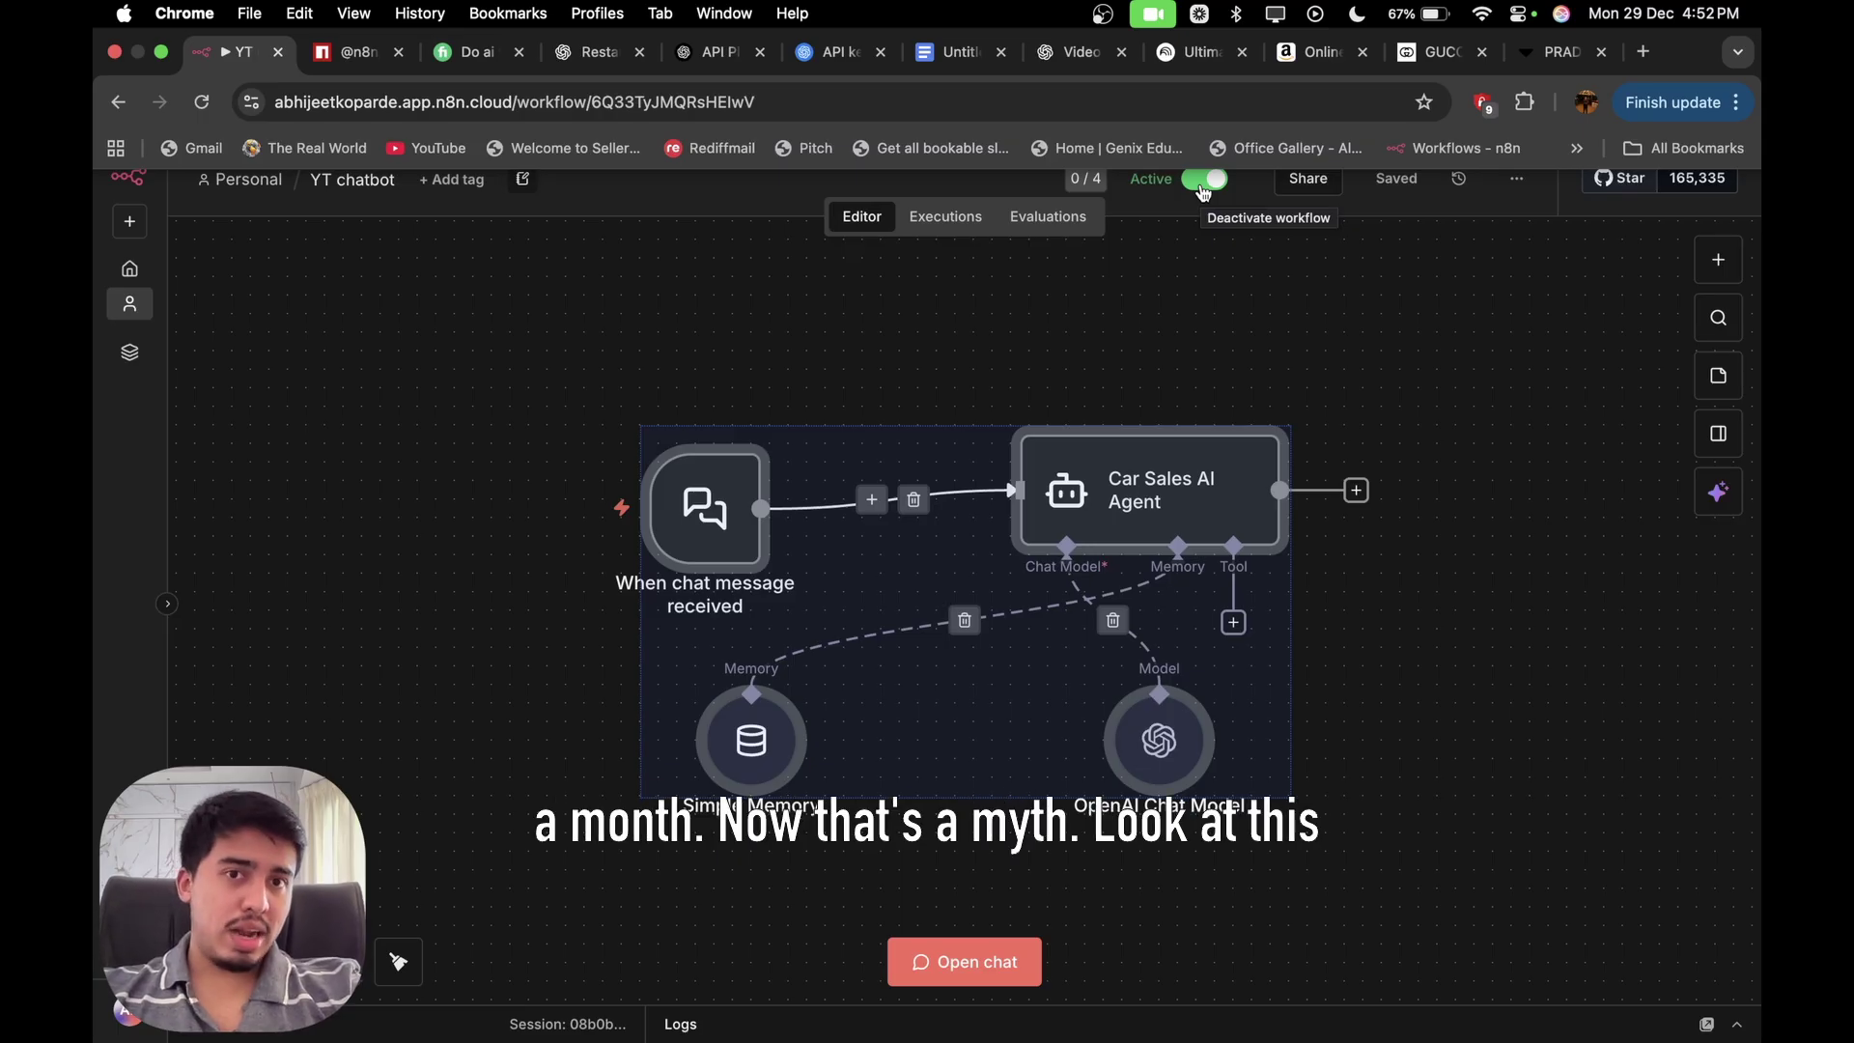
Show the Fiverr AI chatbot gig and the Gucci and Amazon homepages as examples, then return to the car sales workflow.
click(506, 60)
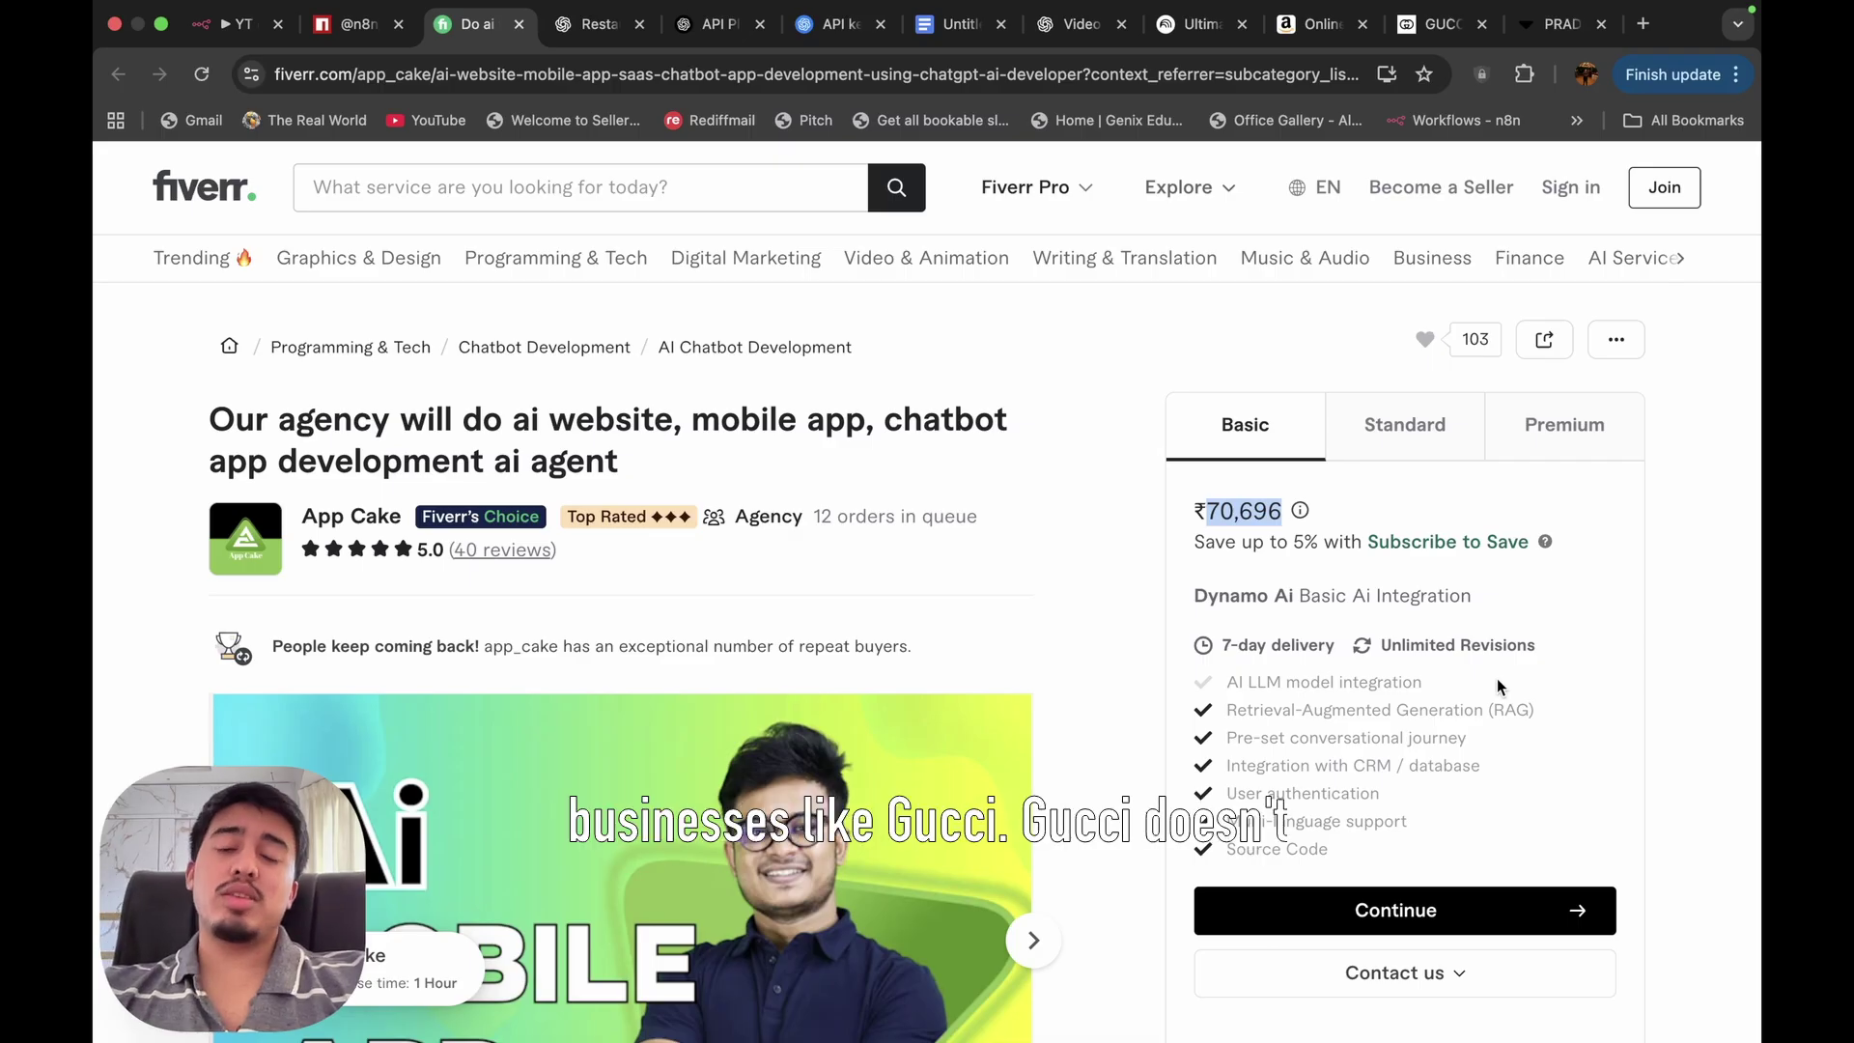
click(1446, 24)
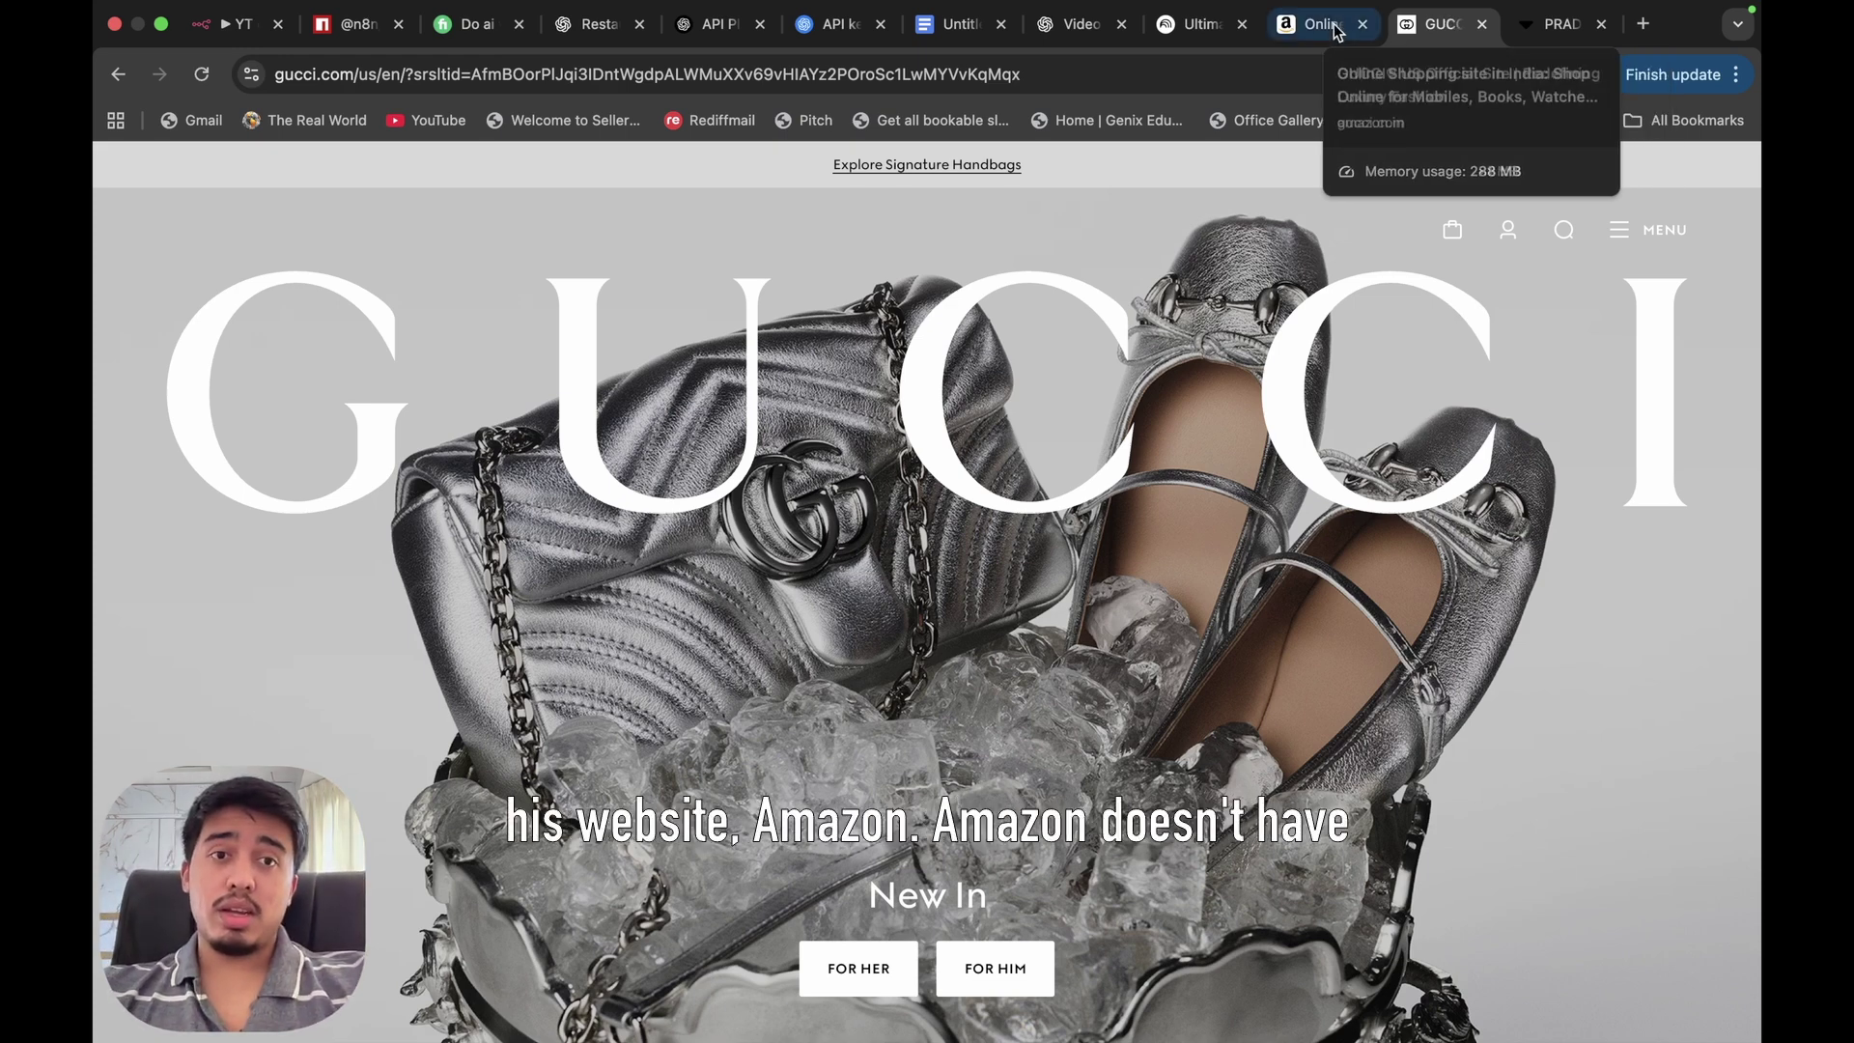
click(1294, 34)
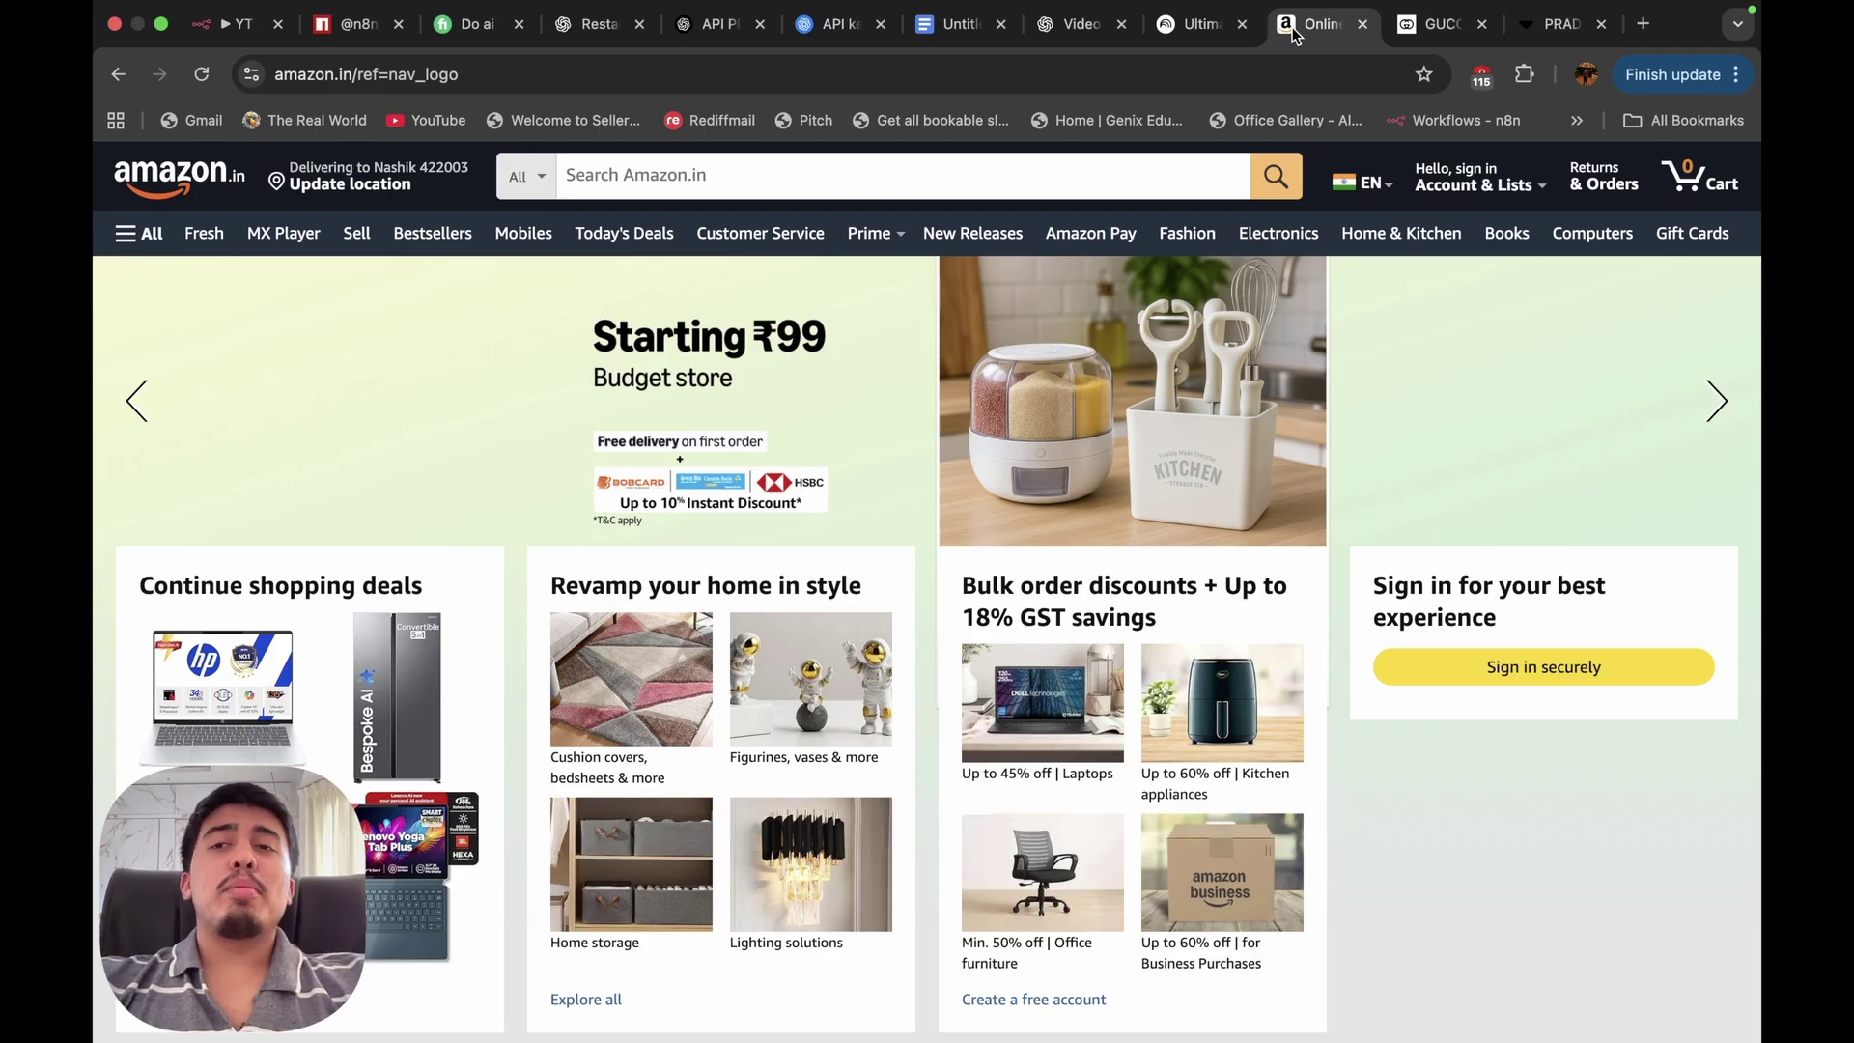
click(230, 58)
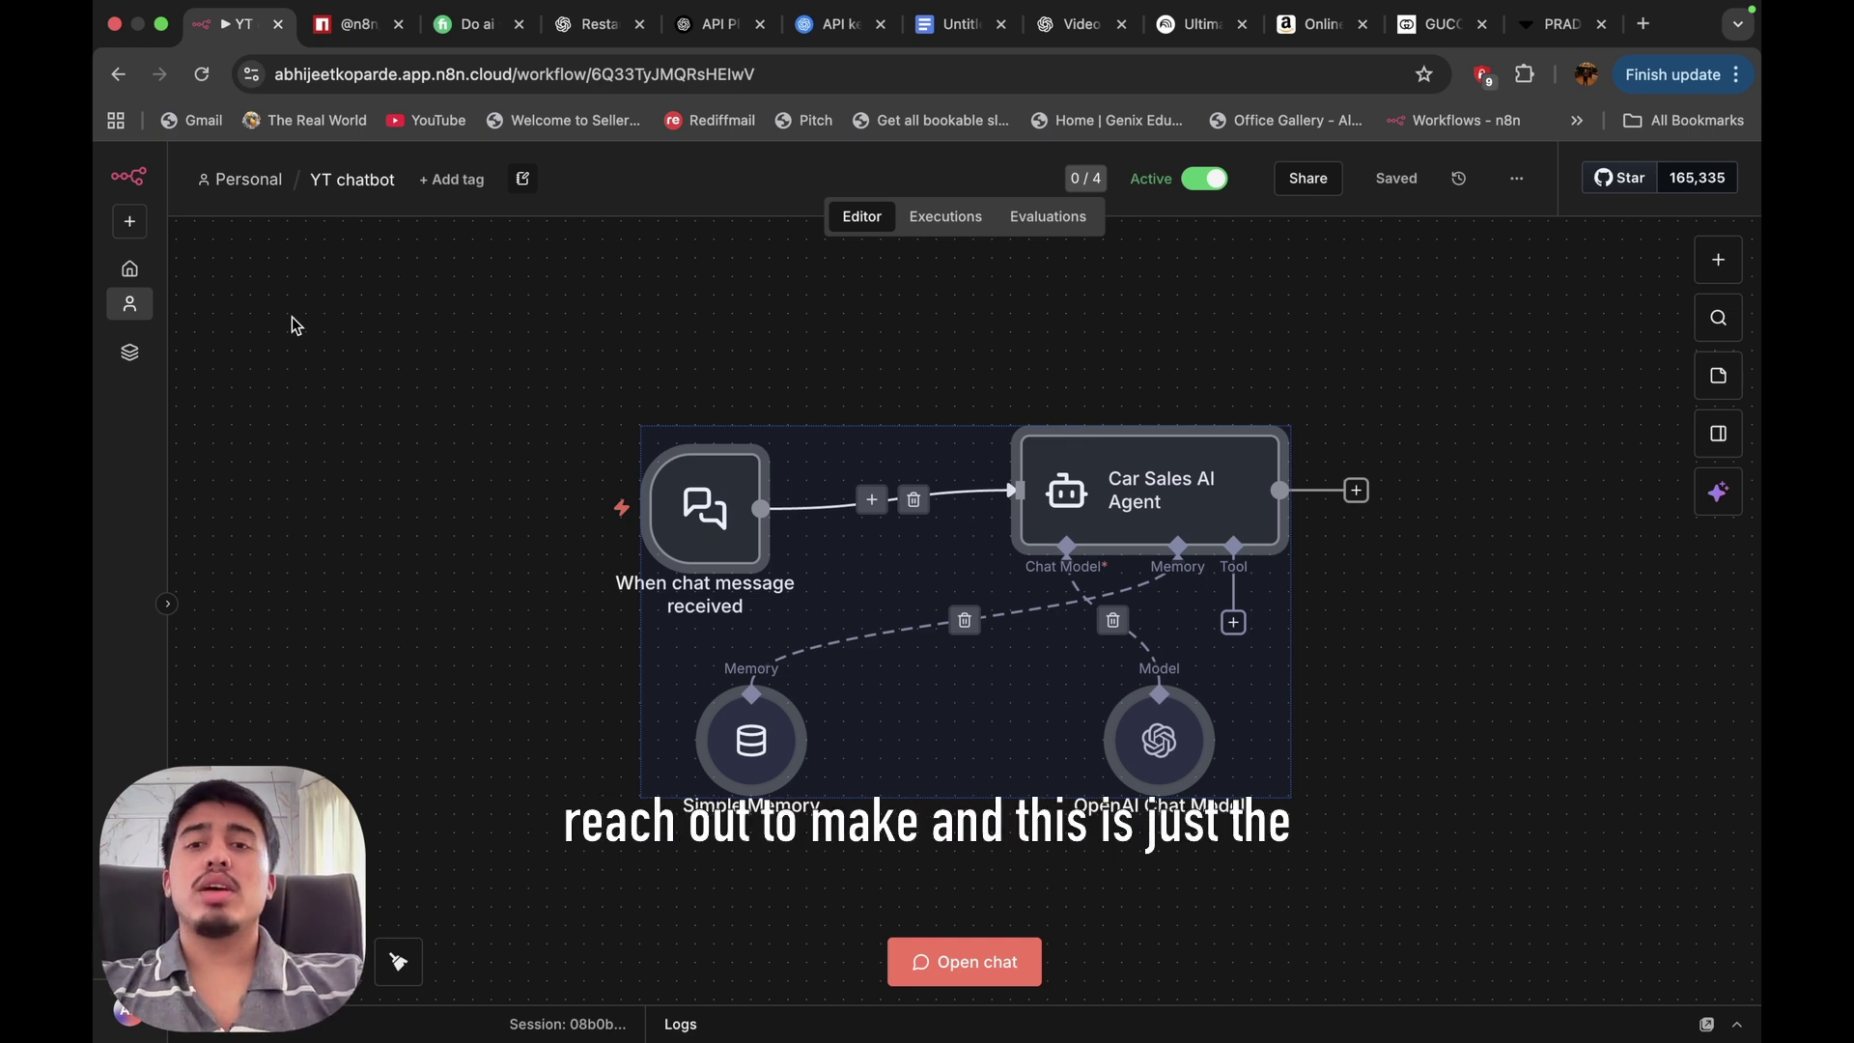
scroll(291, 317, down, 1)
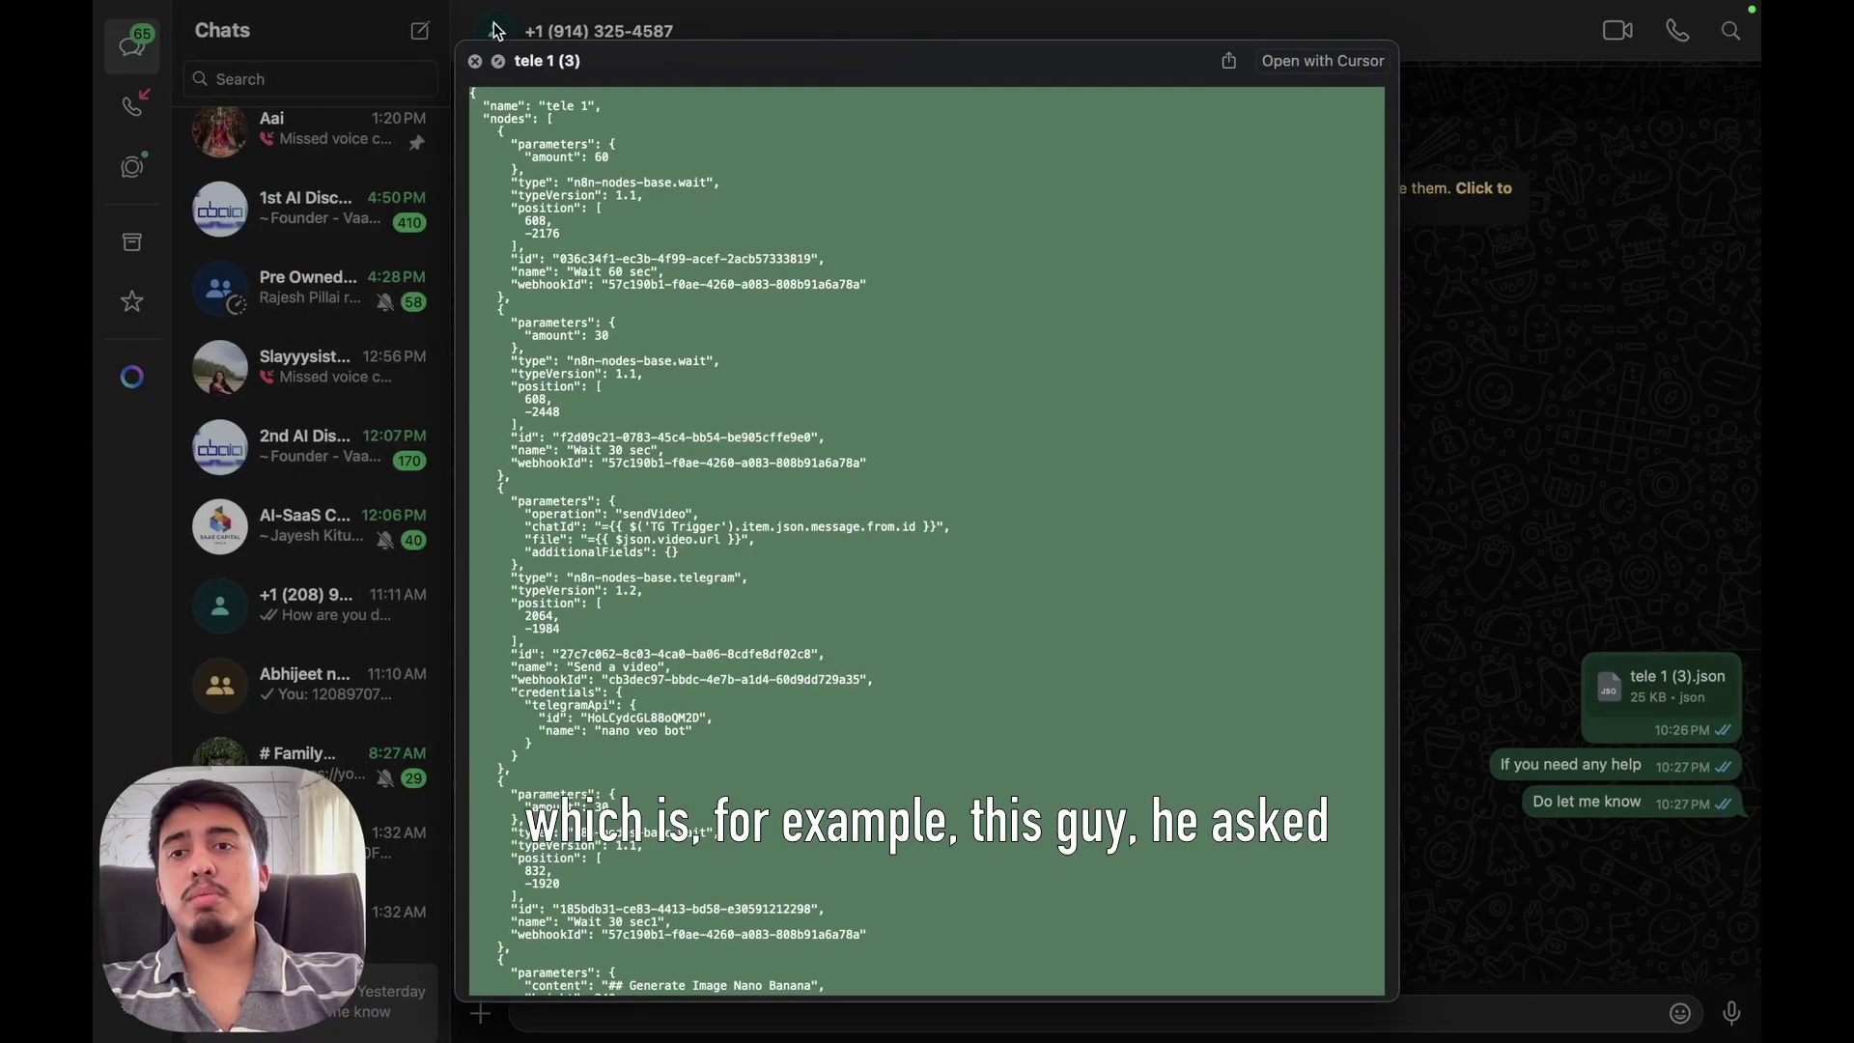
Reopen the tele 1 (3).json preview and select all of its workflow JSON.
click(474, 60)
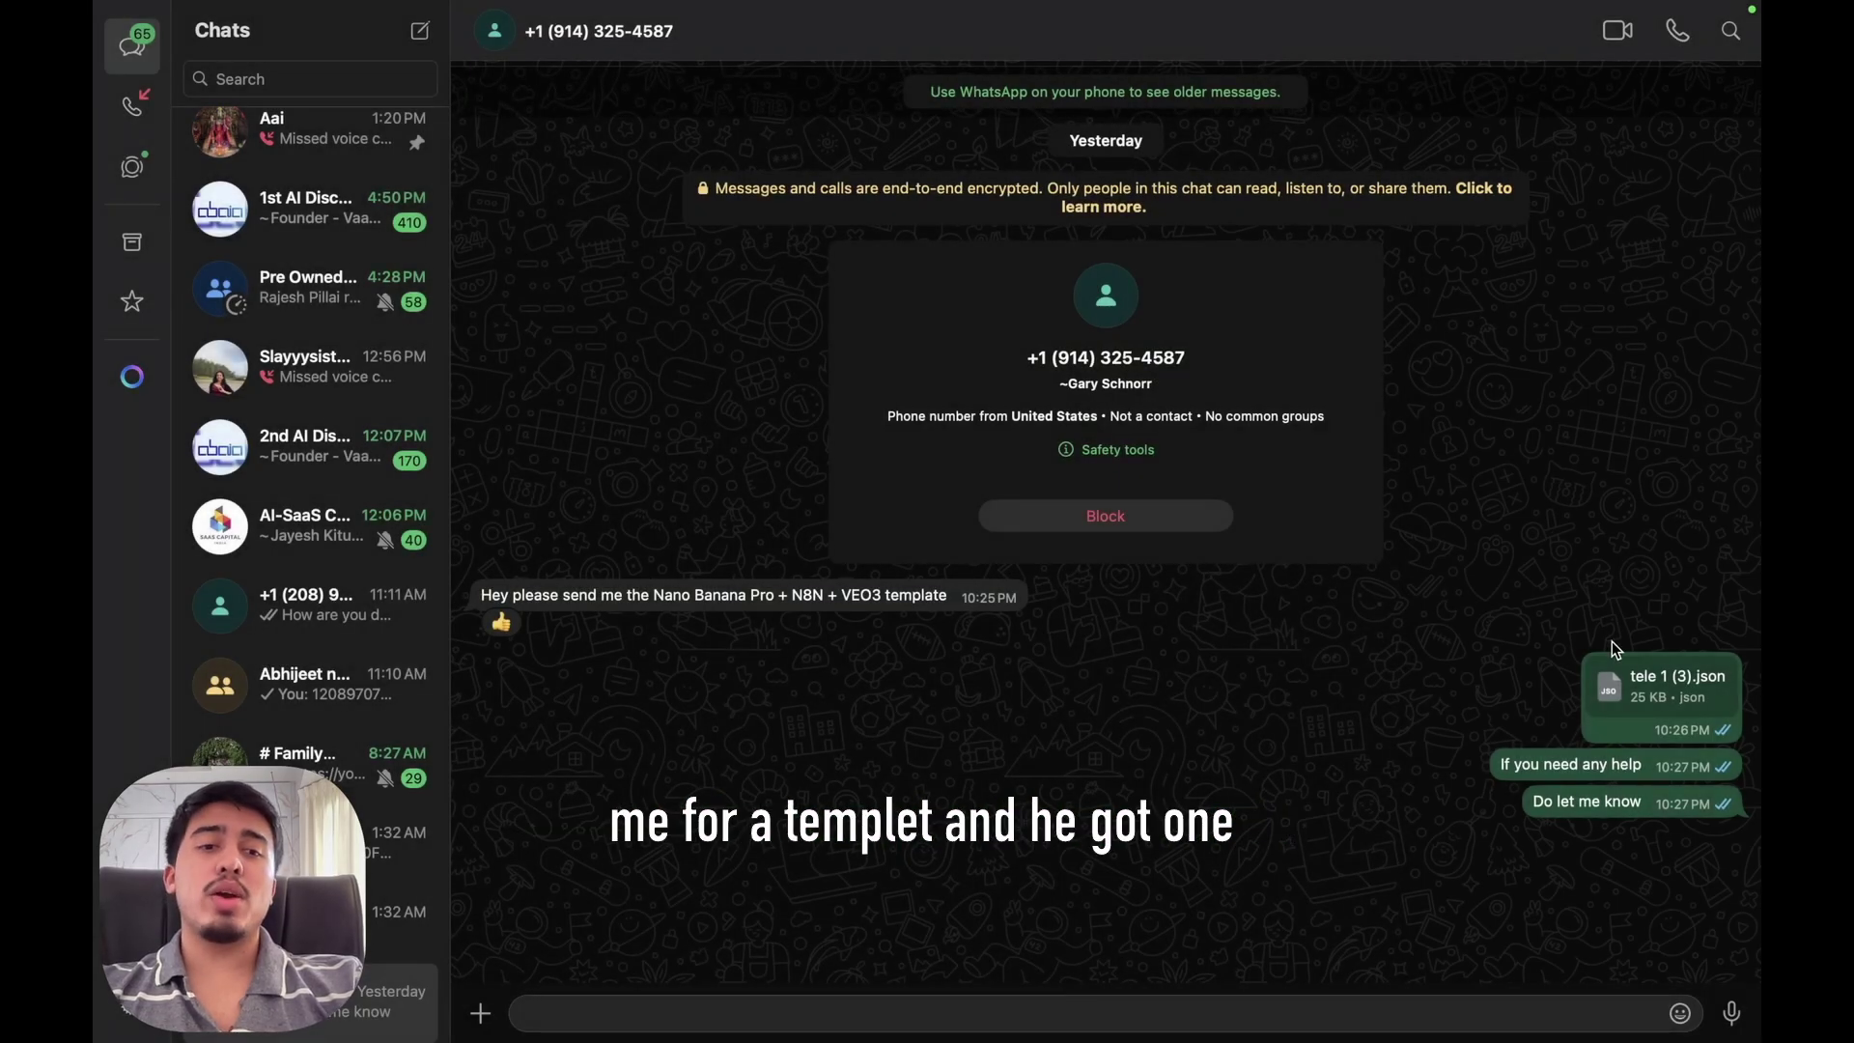
click(1630, 700)
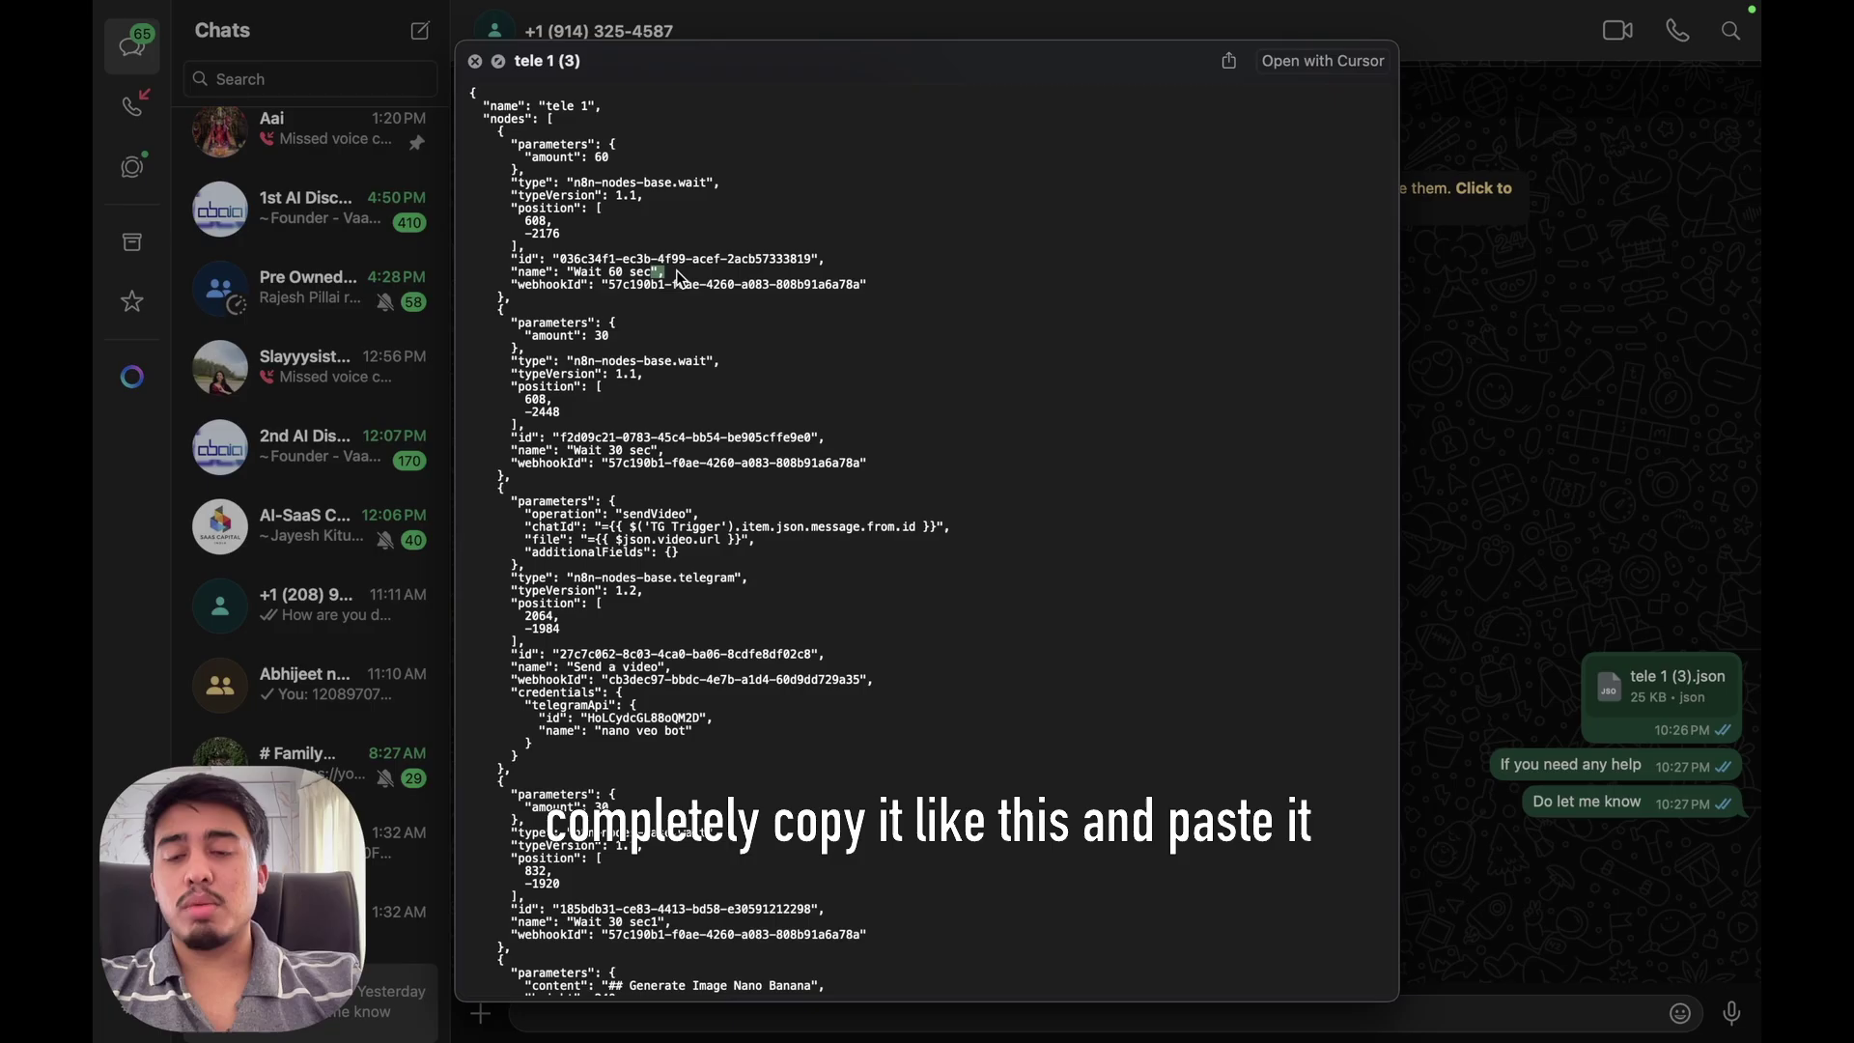
key(super+a)
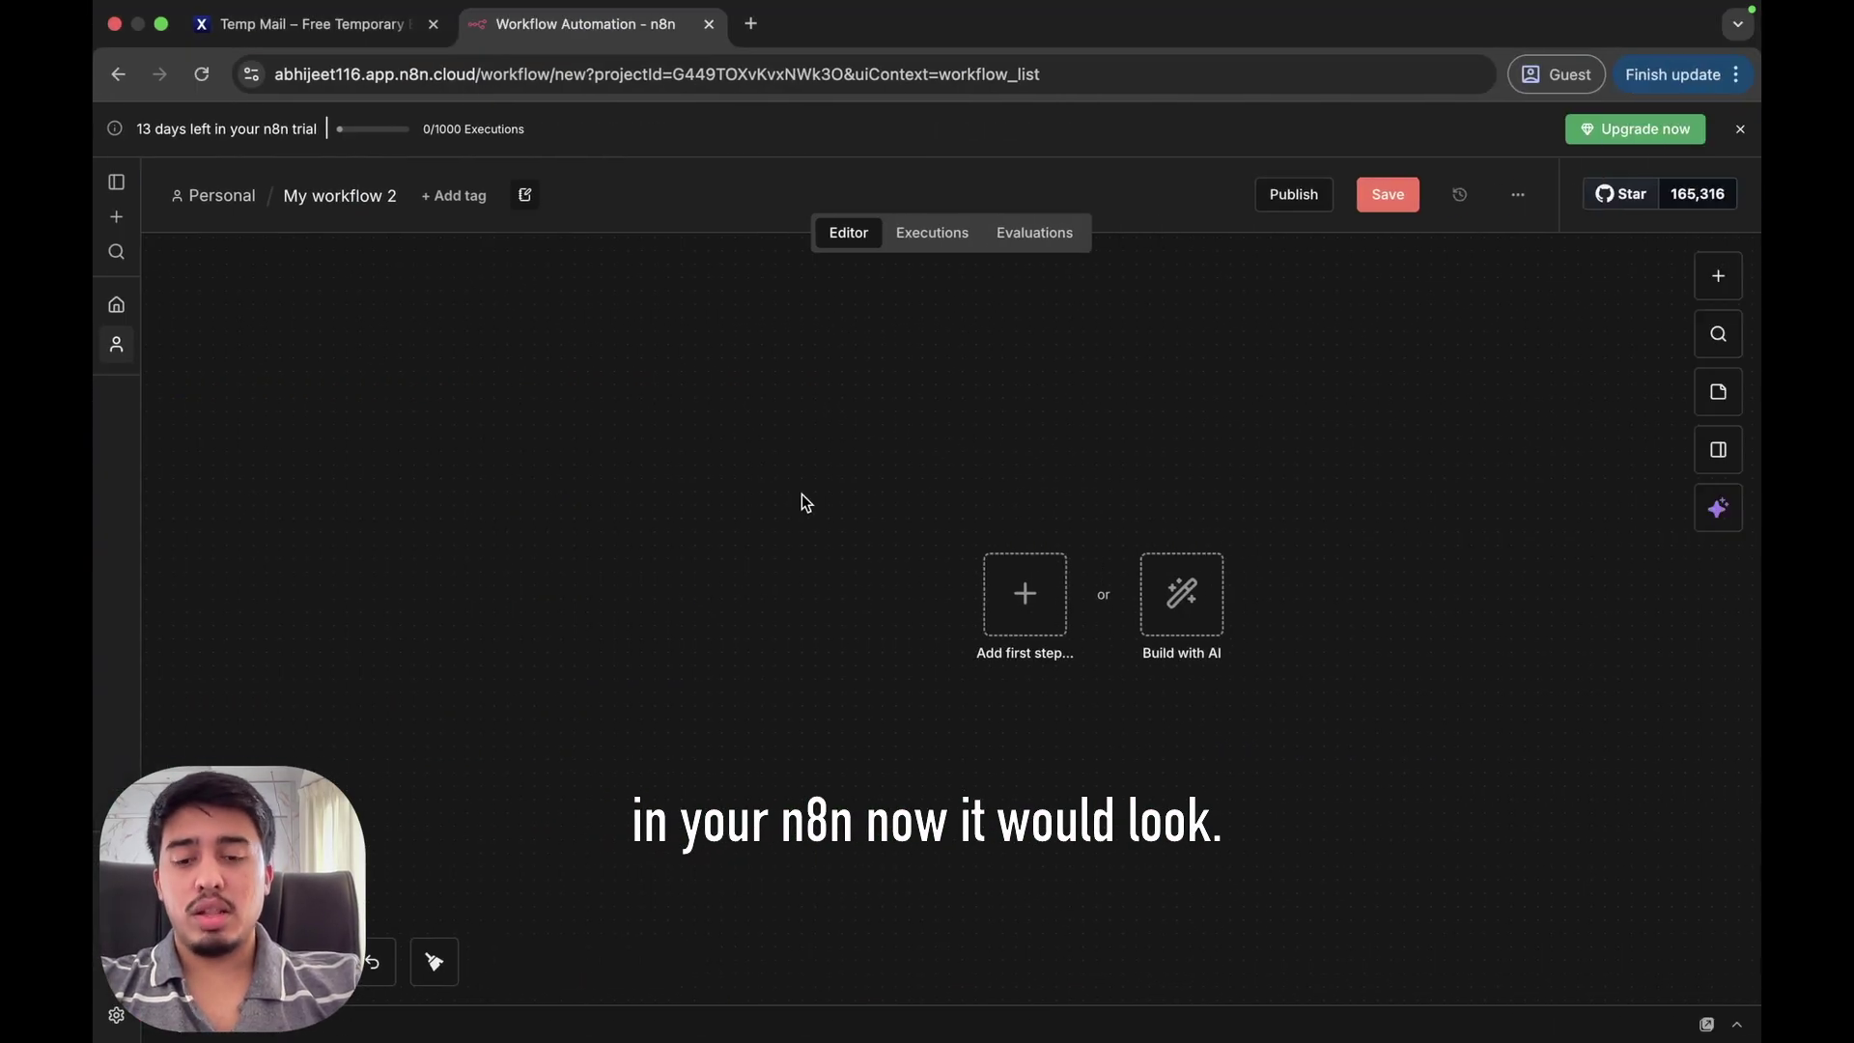
Paste the copied JSON, then copy the car sales workflow nodes into the tele 1 workflow.
key(super+v)
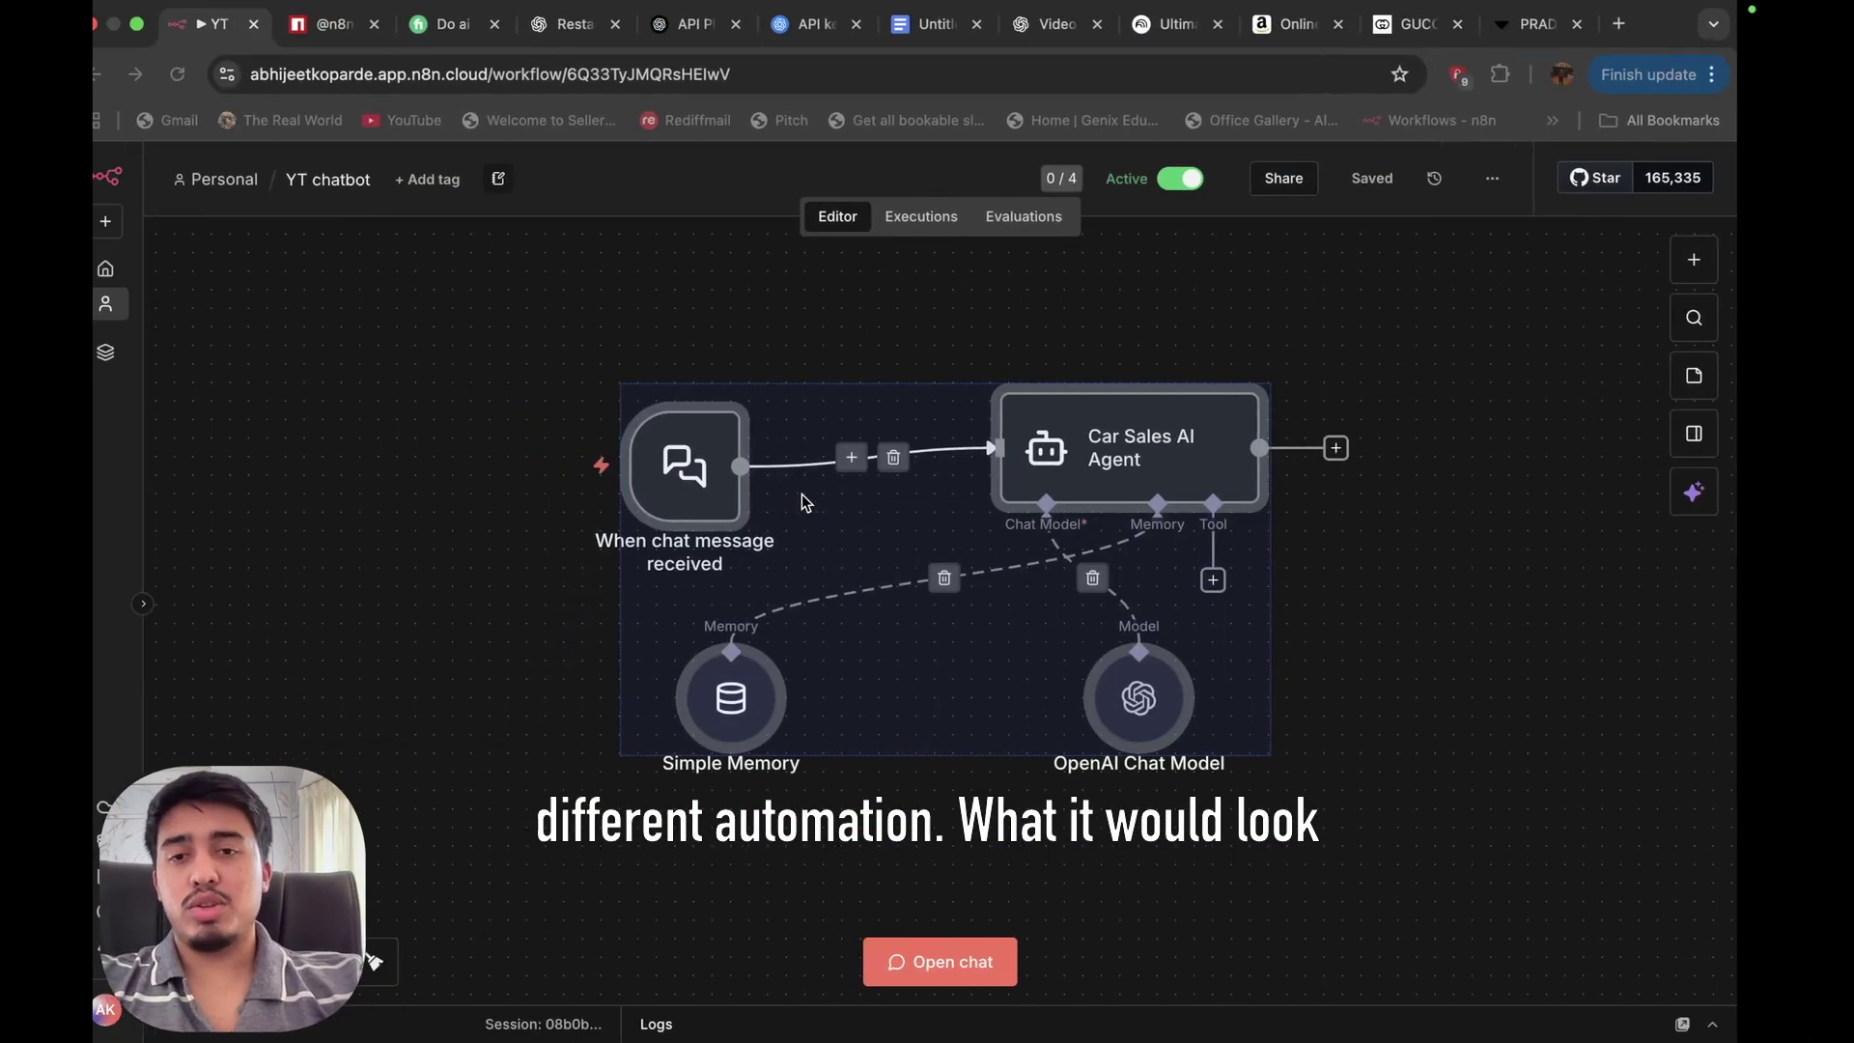
key(super+c)
key(ctrl+Right)
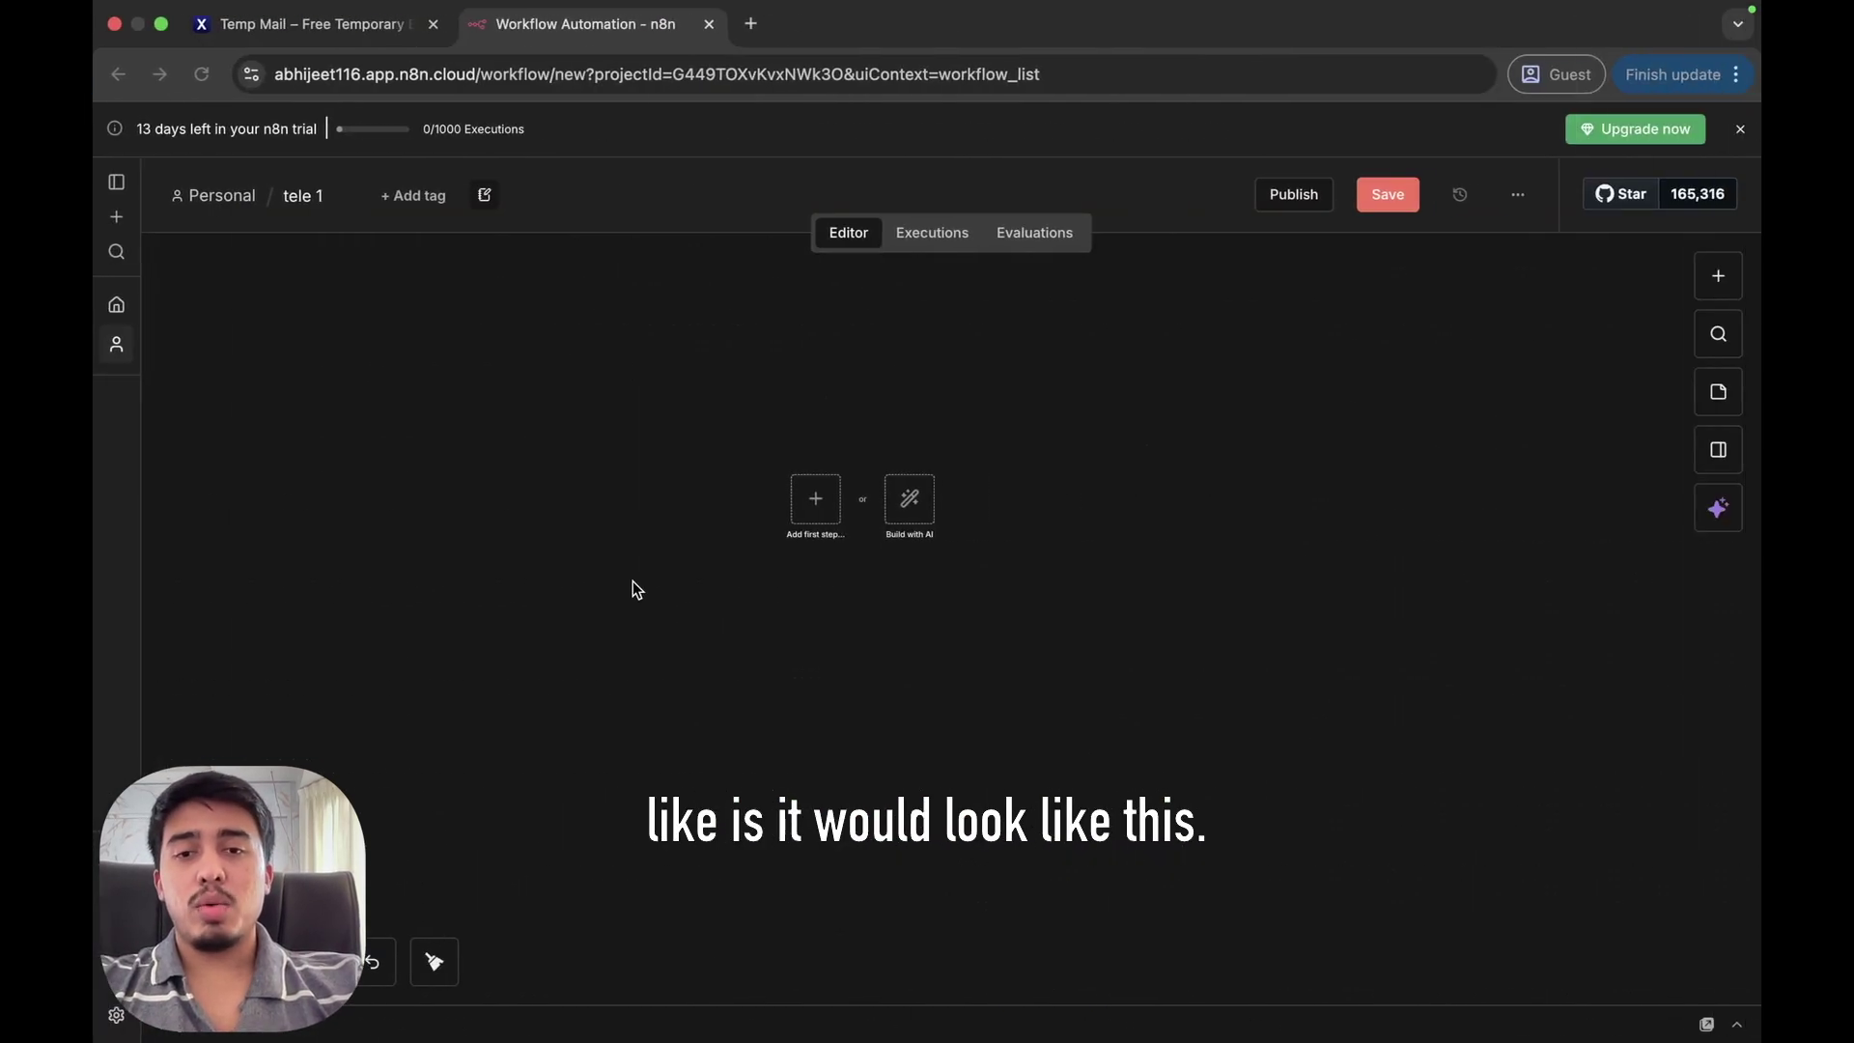
key(super+v)
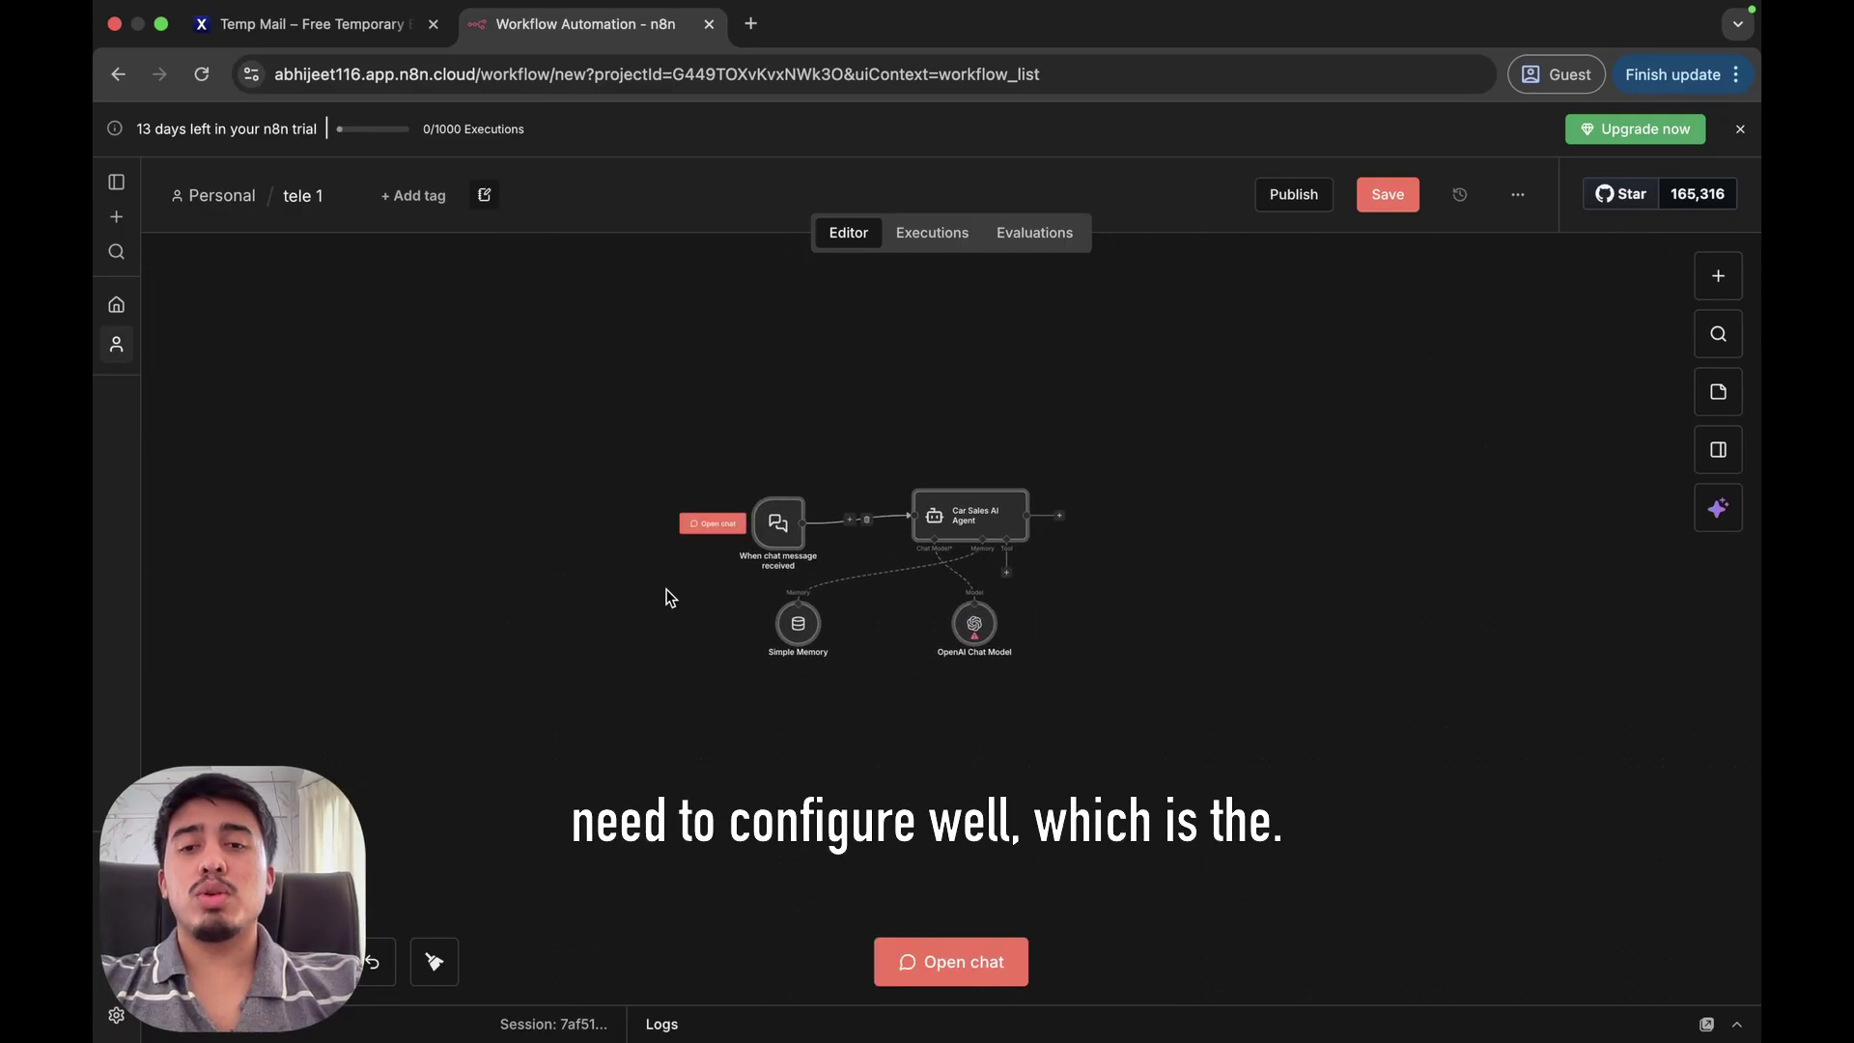
scroll(666, 590, up, 5)
scroll(628, 615, right, 5)
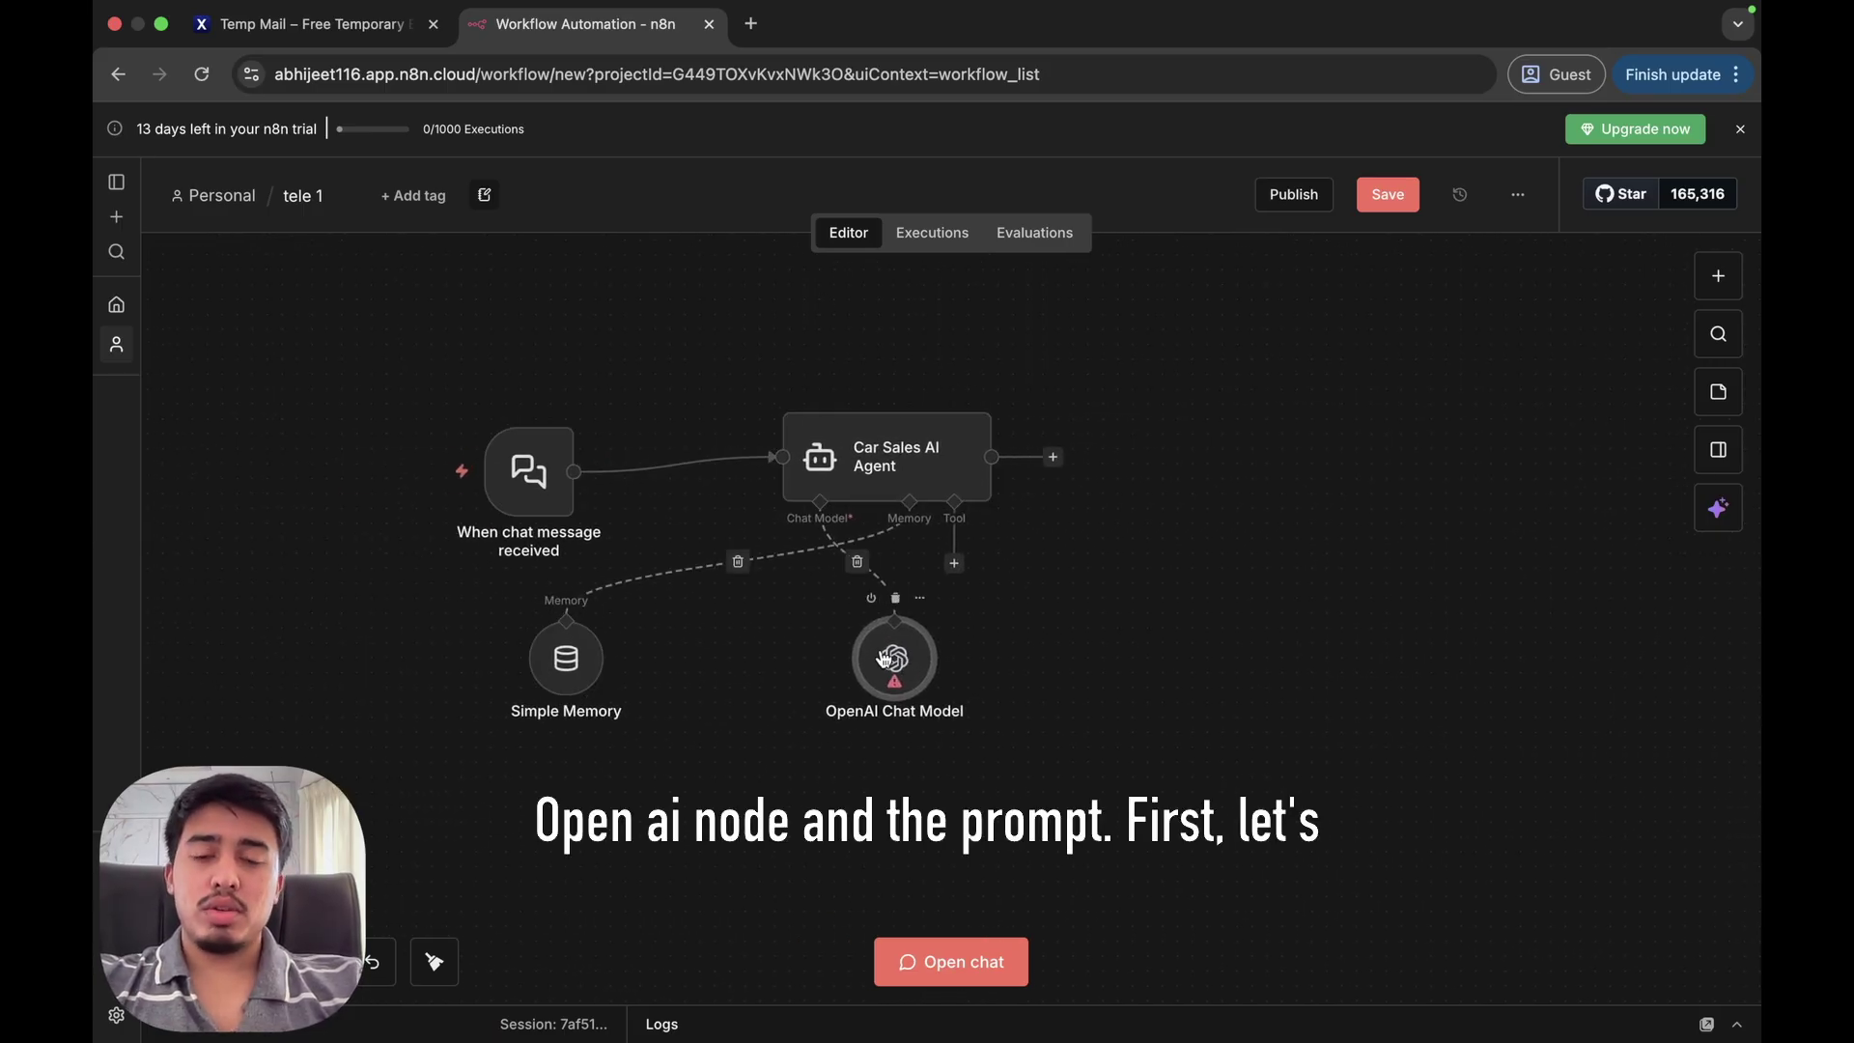
Start a new OpenAI credential for the OpenAI Chat Model node.
double_click(893, 658)
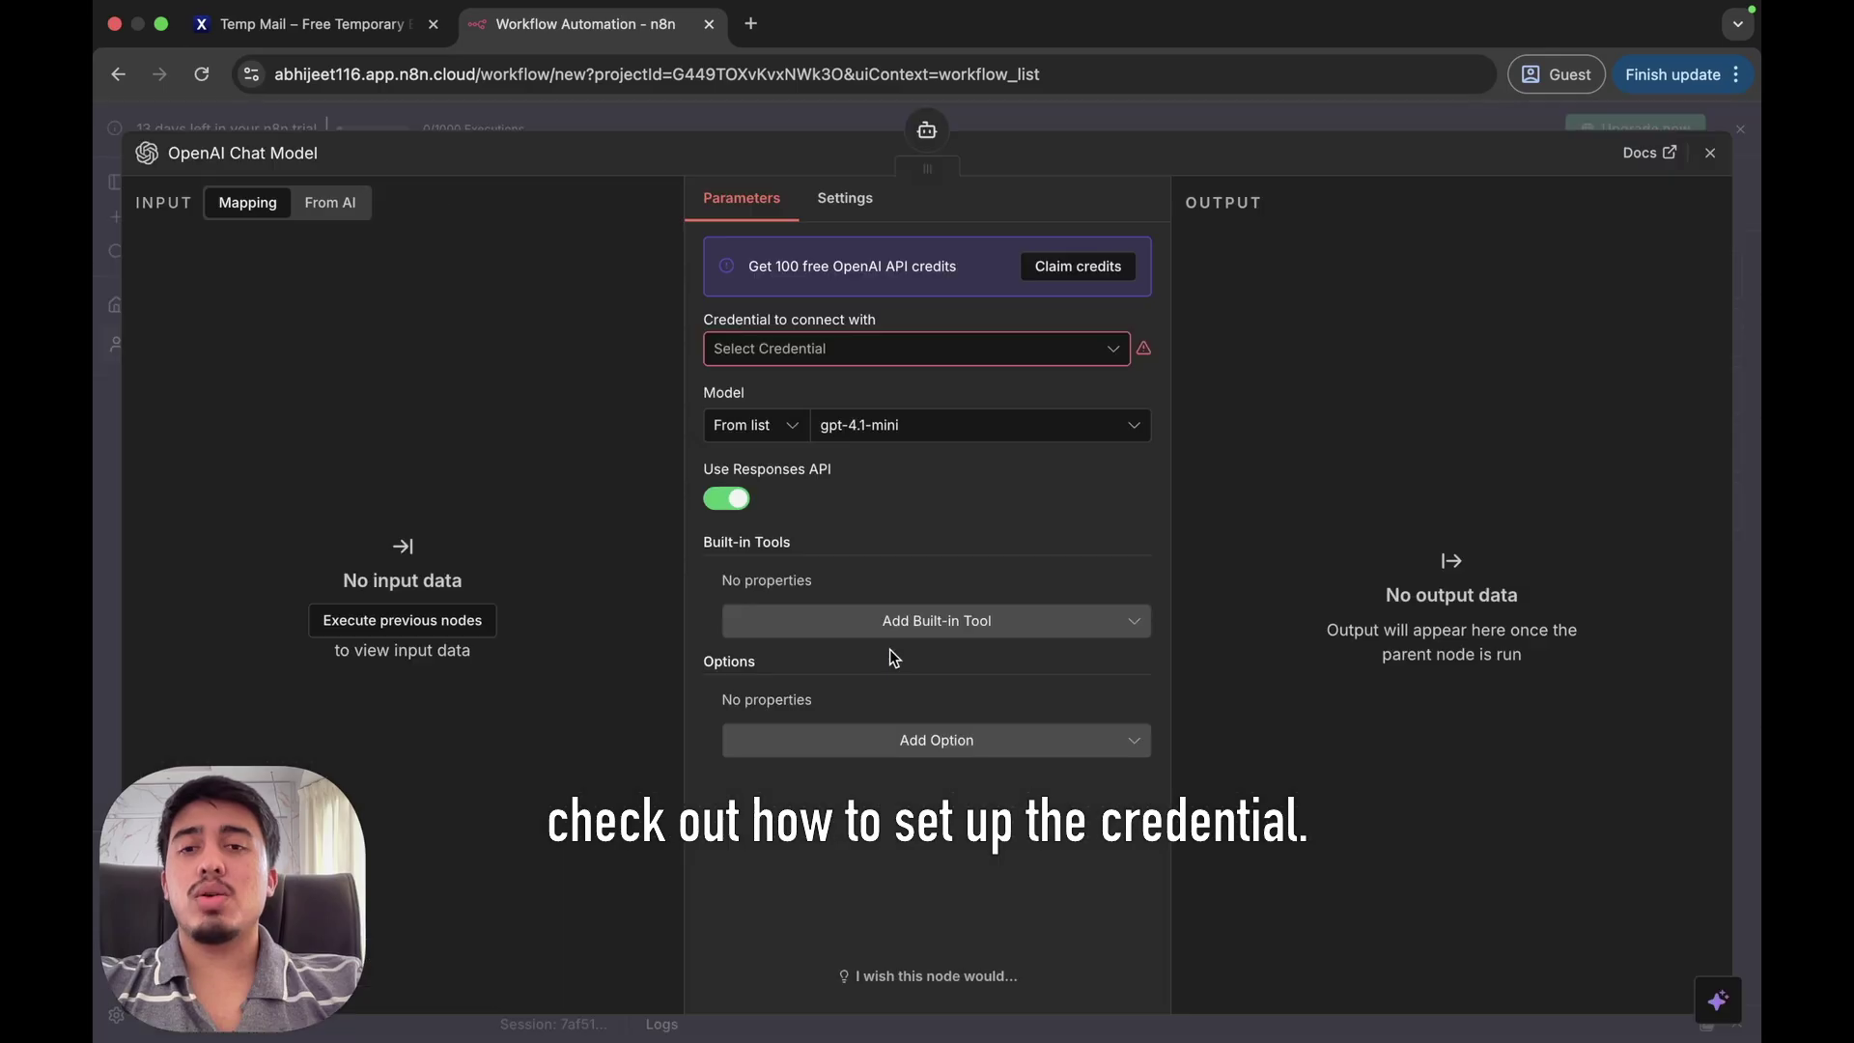
click(739, 350)
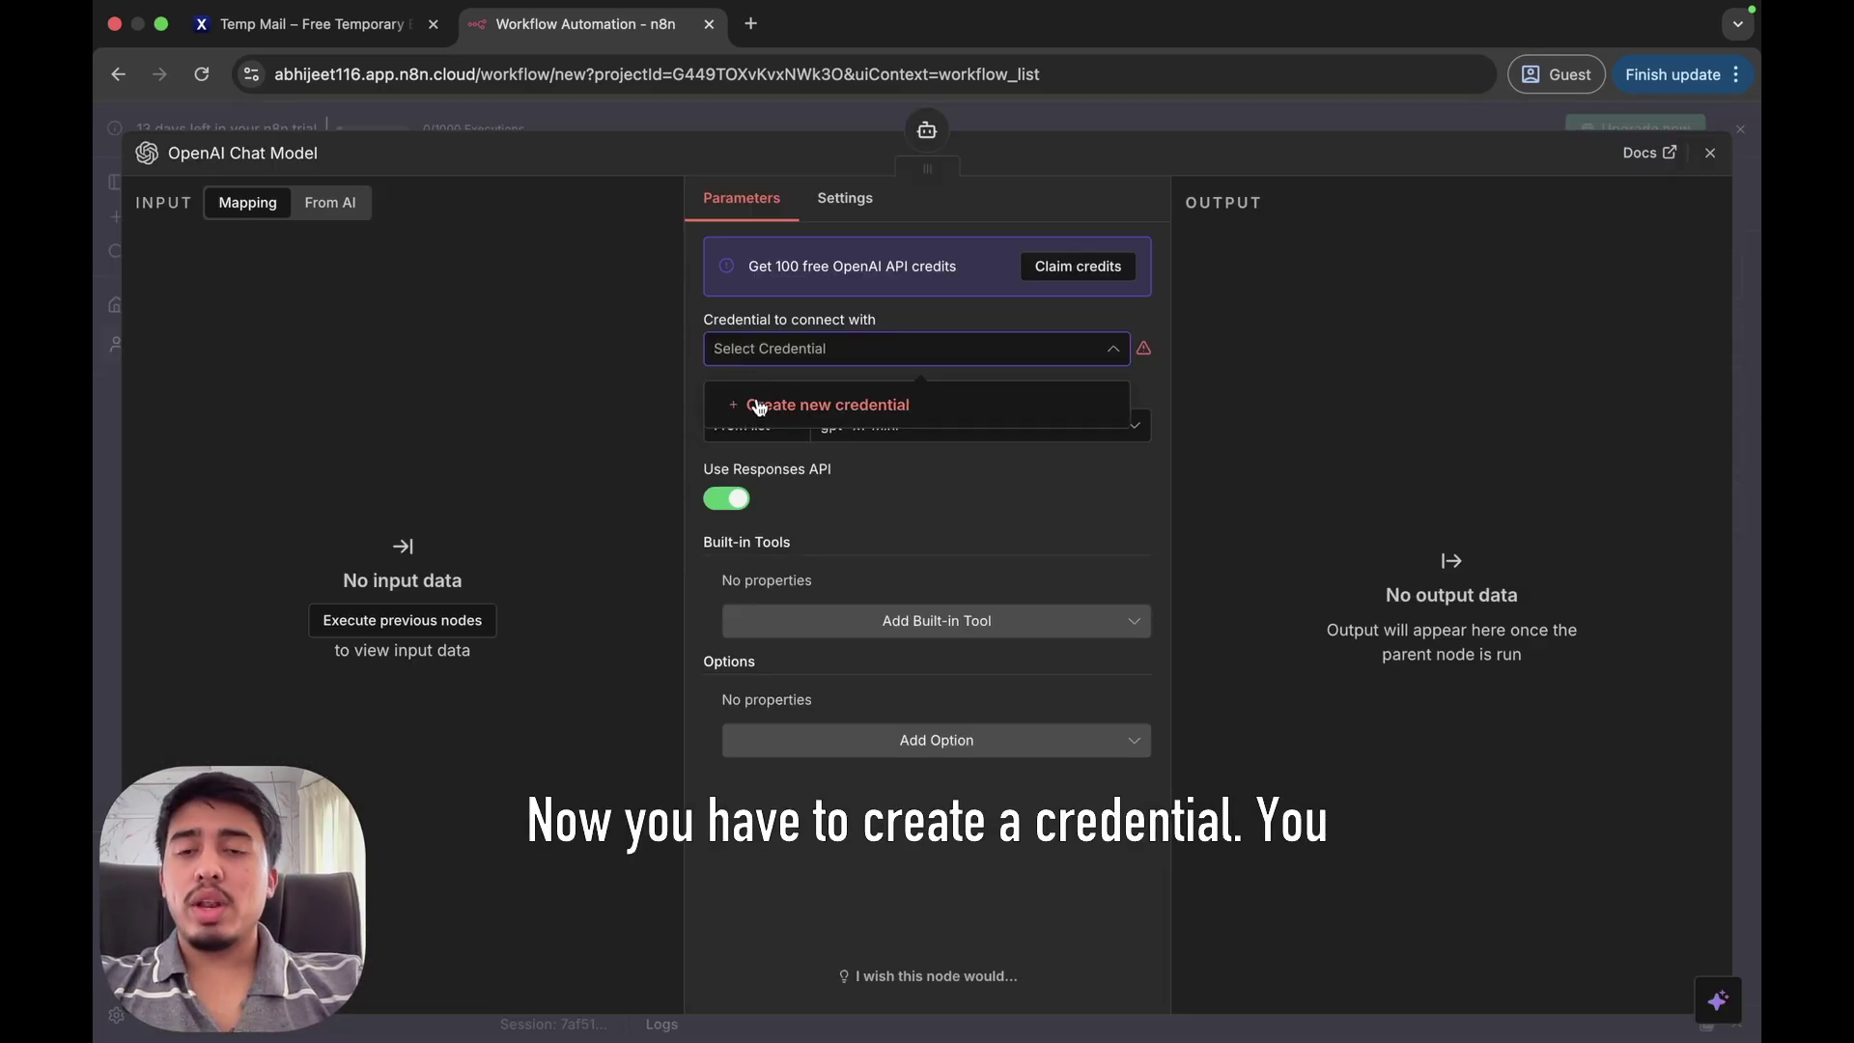
click(758, 402)
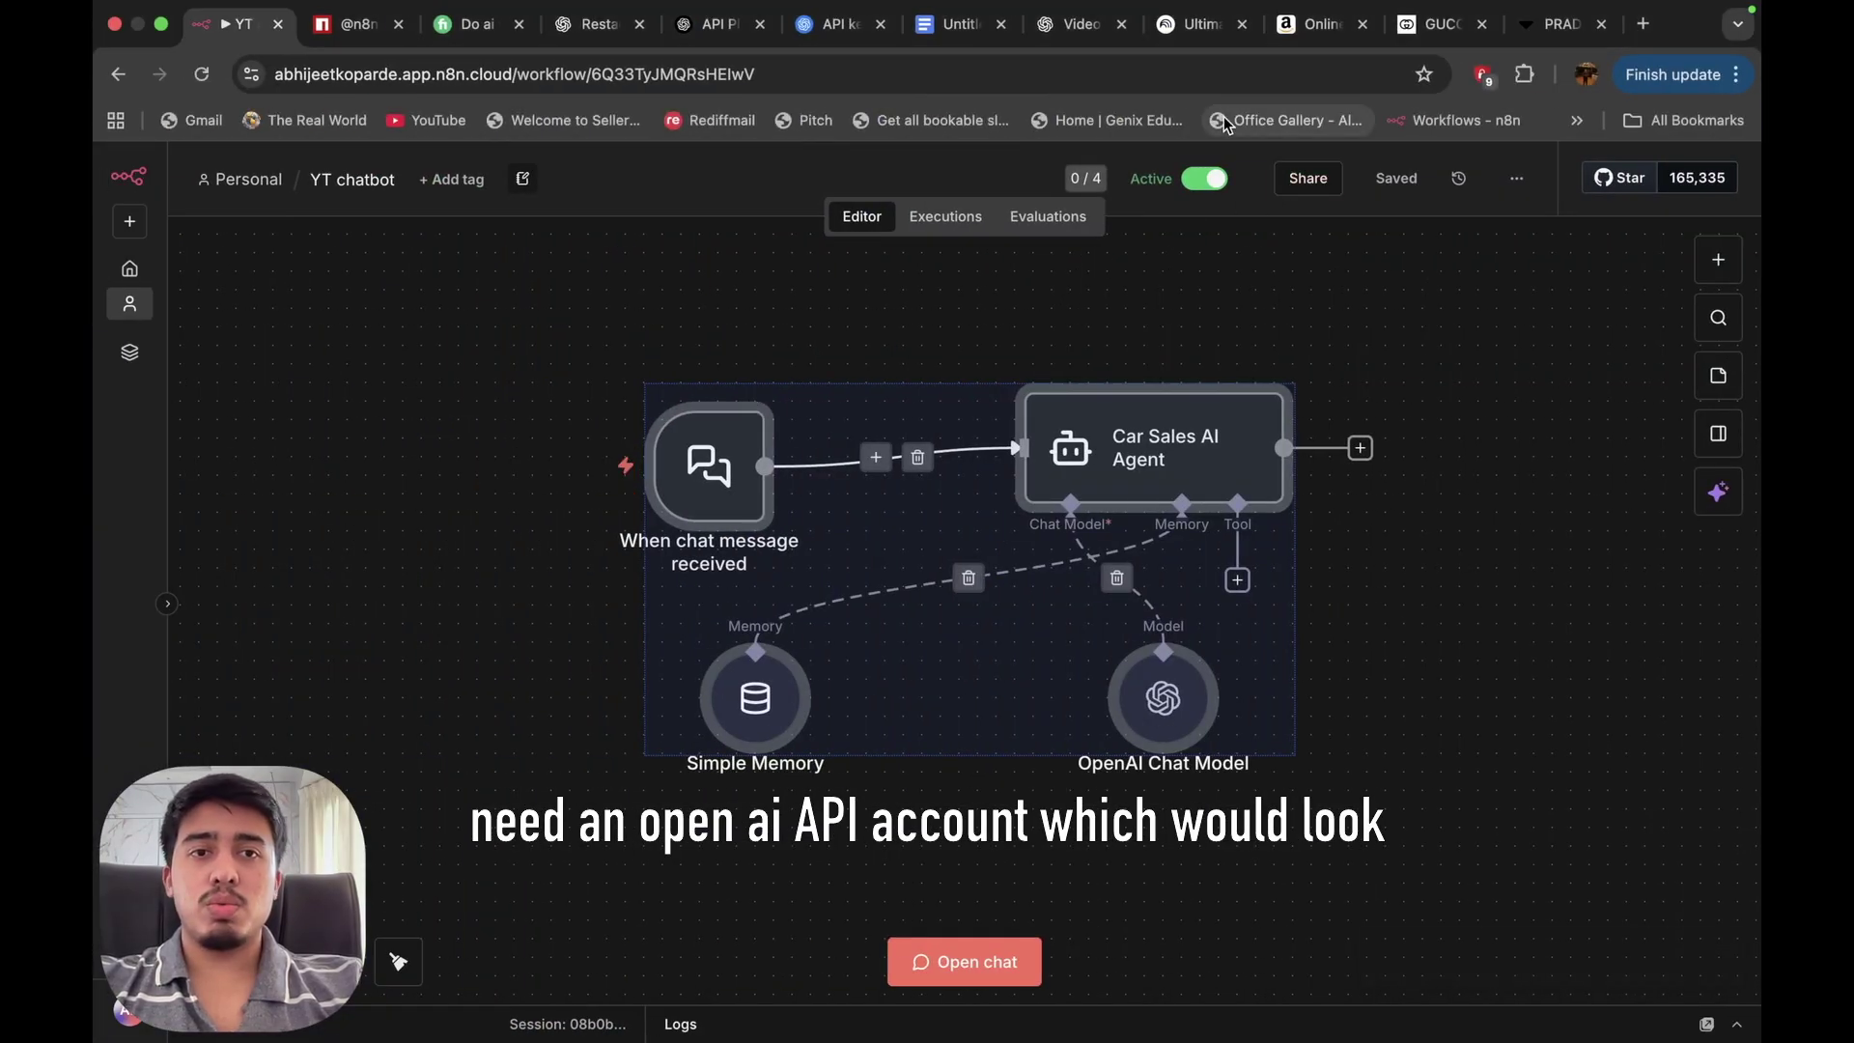
Copy the Organization ID from OpenAI's organization settings into the n8n credential.
click(720, 29)
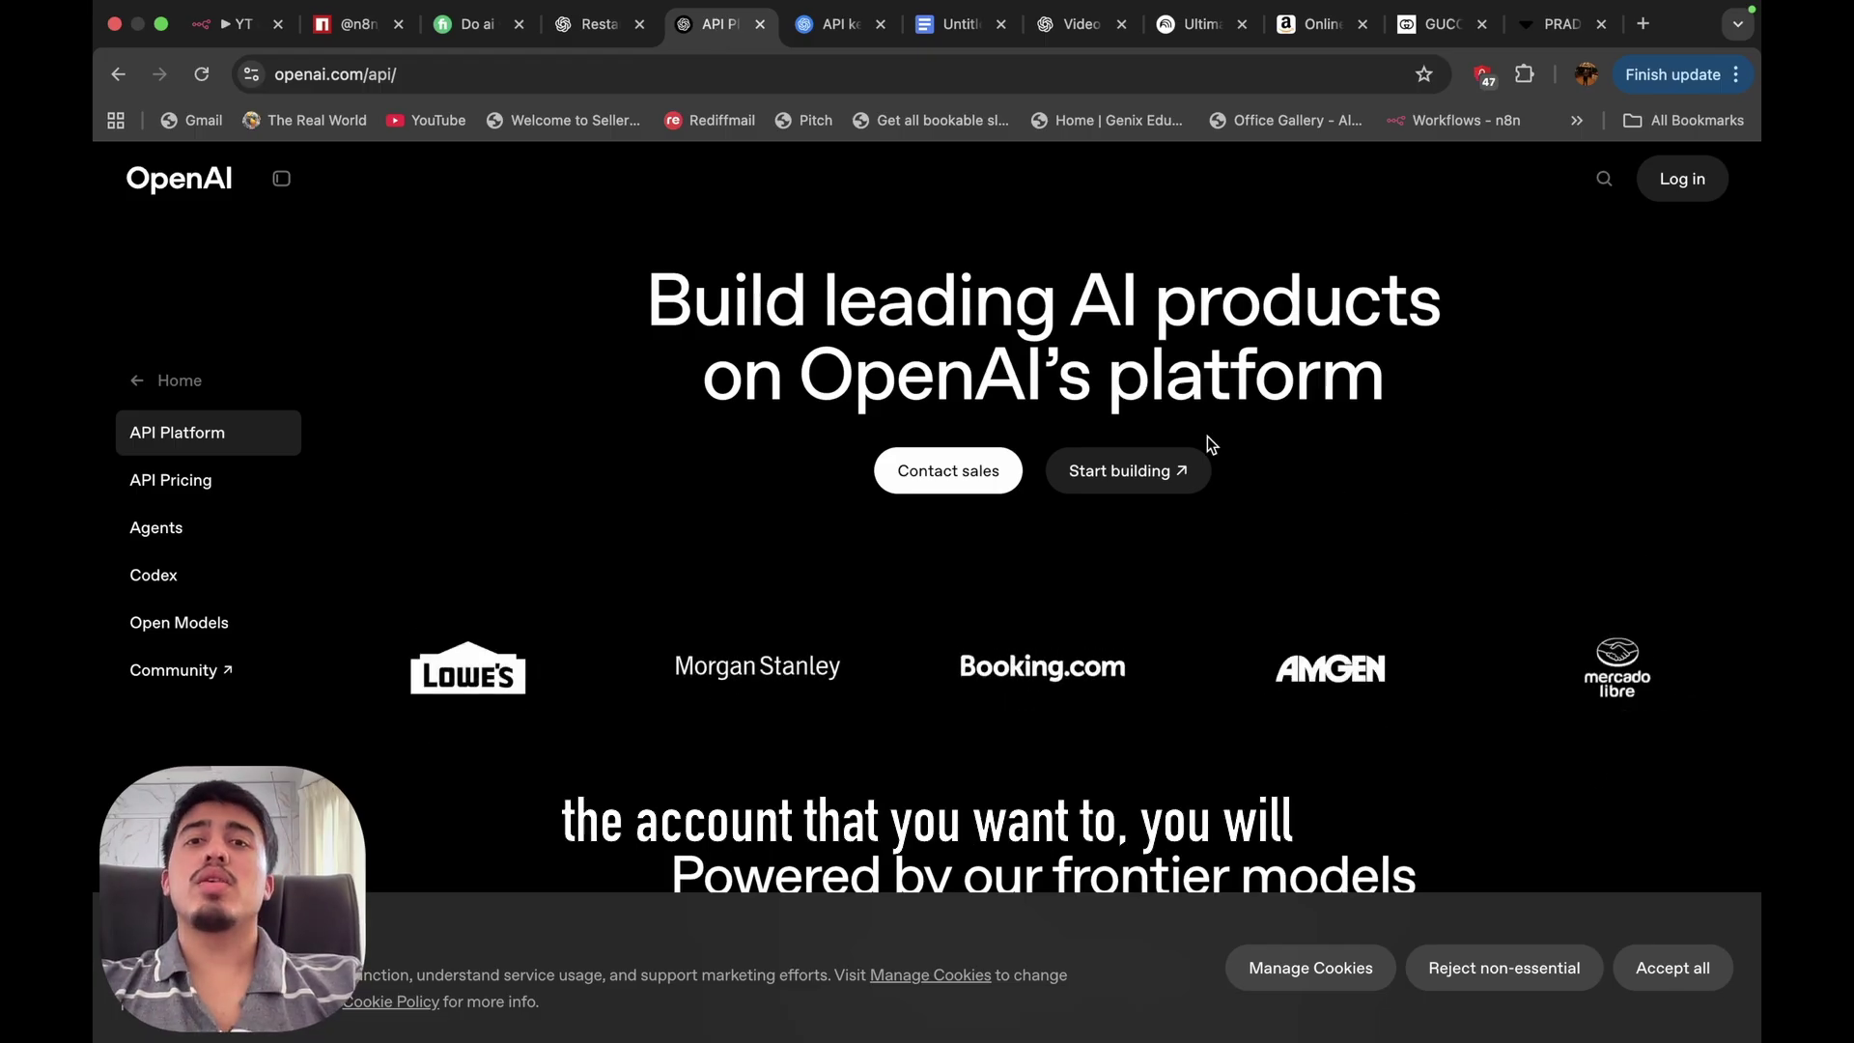
click(820, 29)
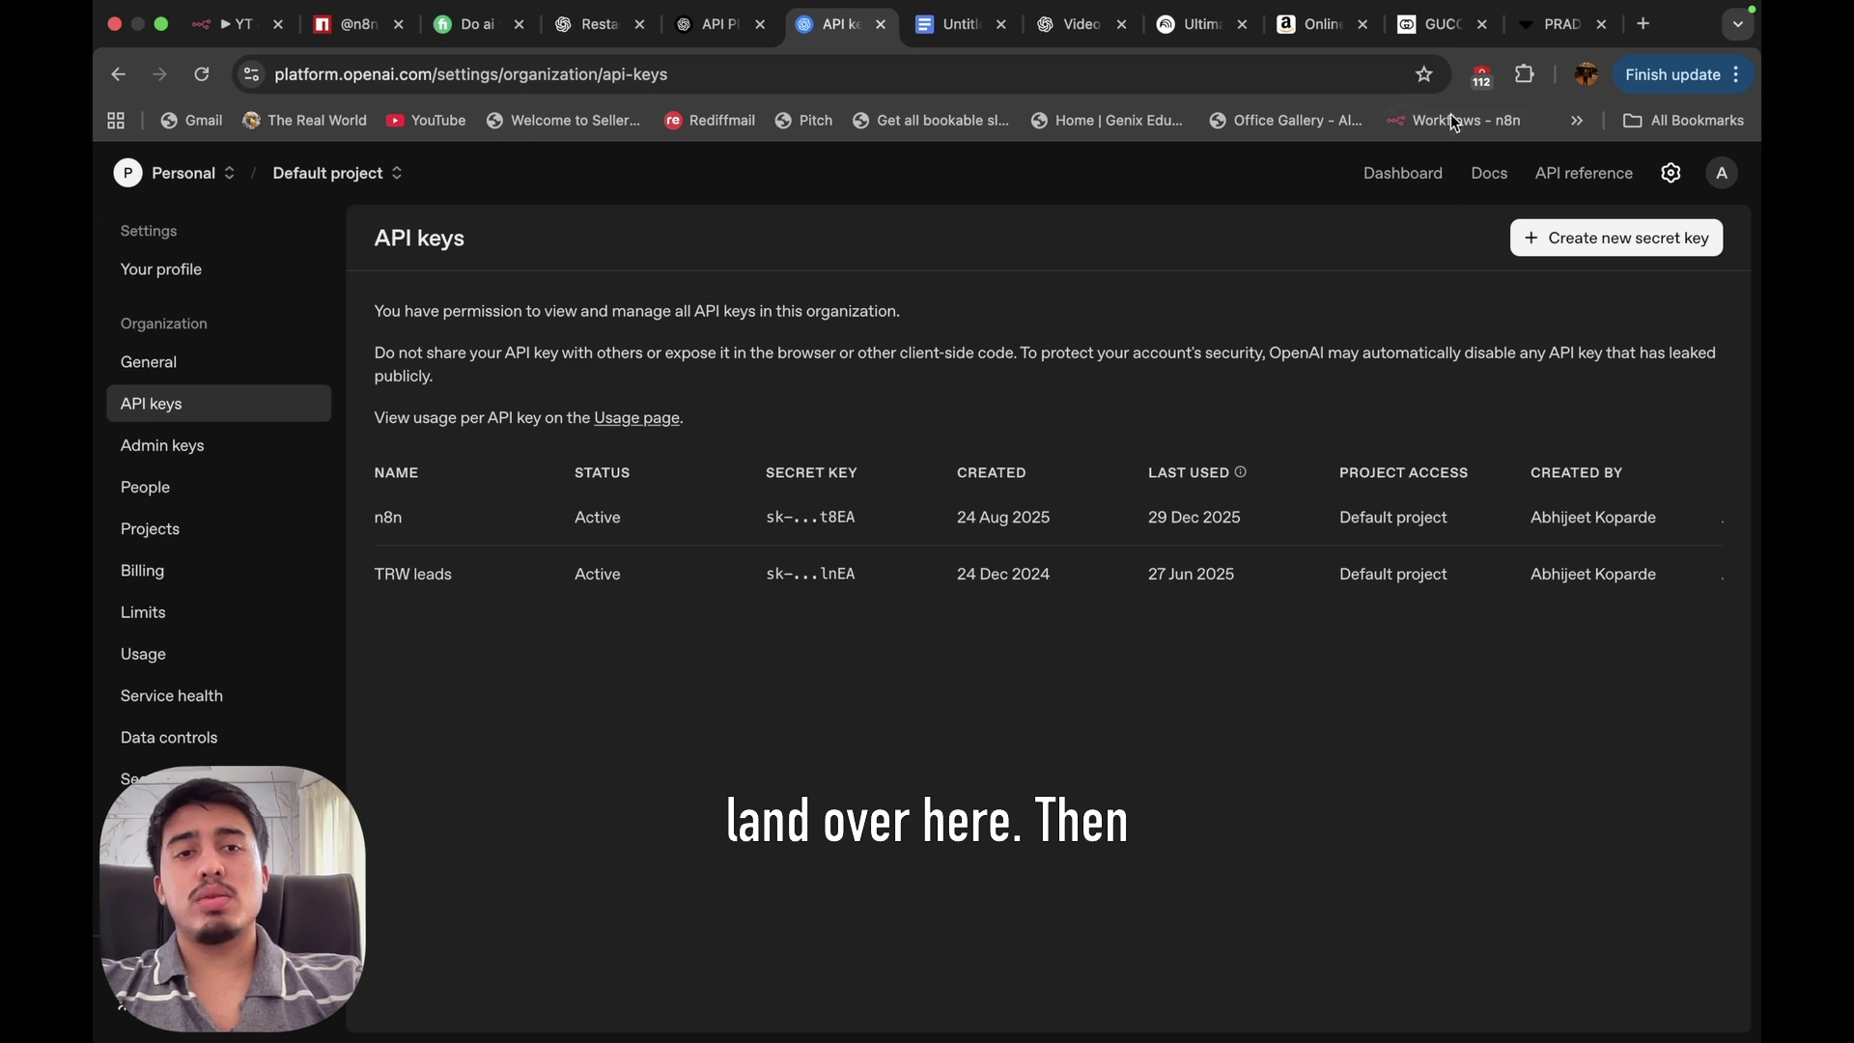
click(1403, 175)
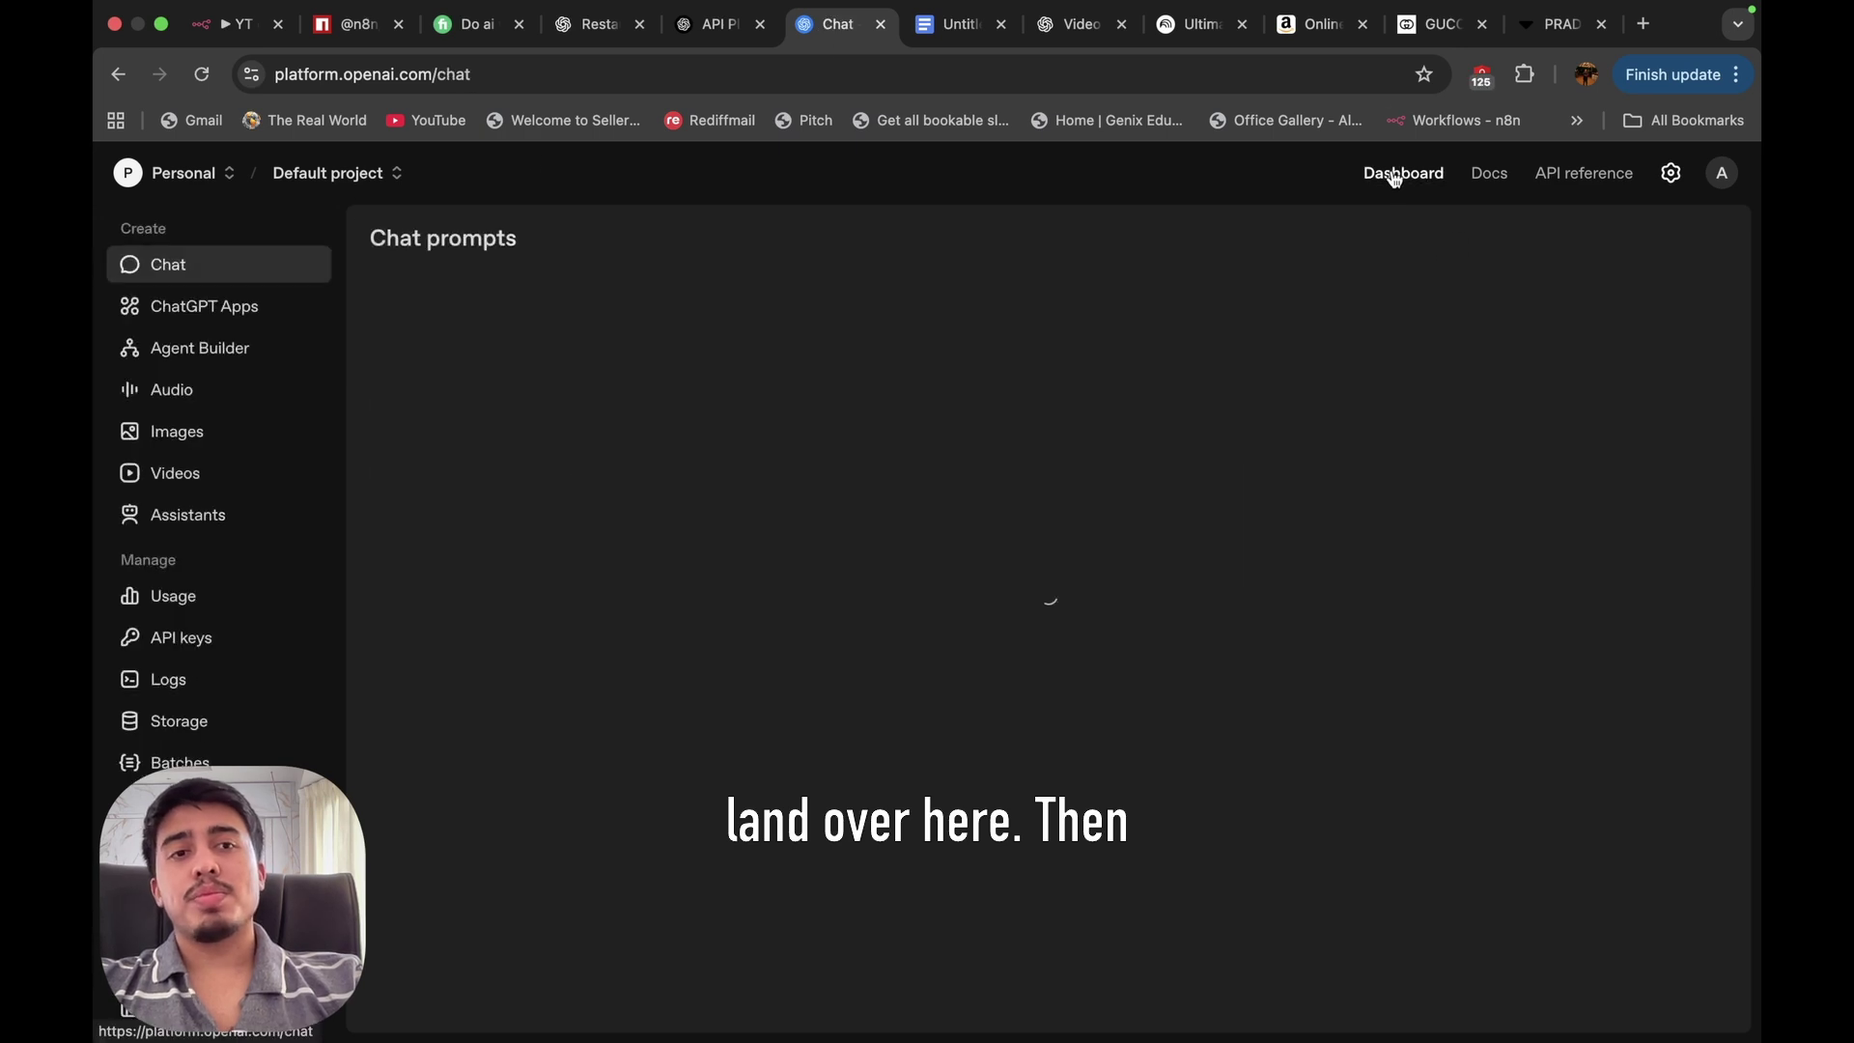
click(1671, 173)
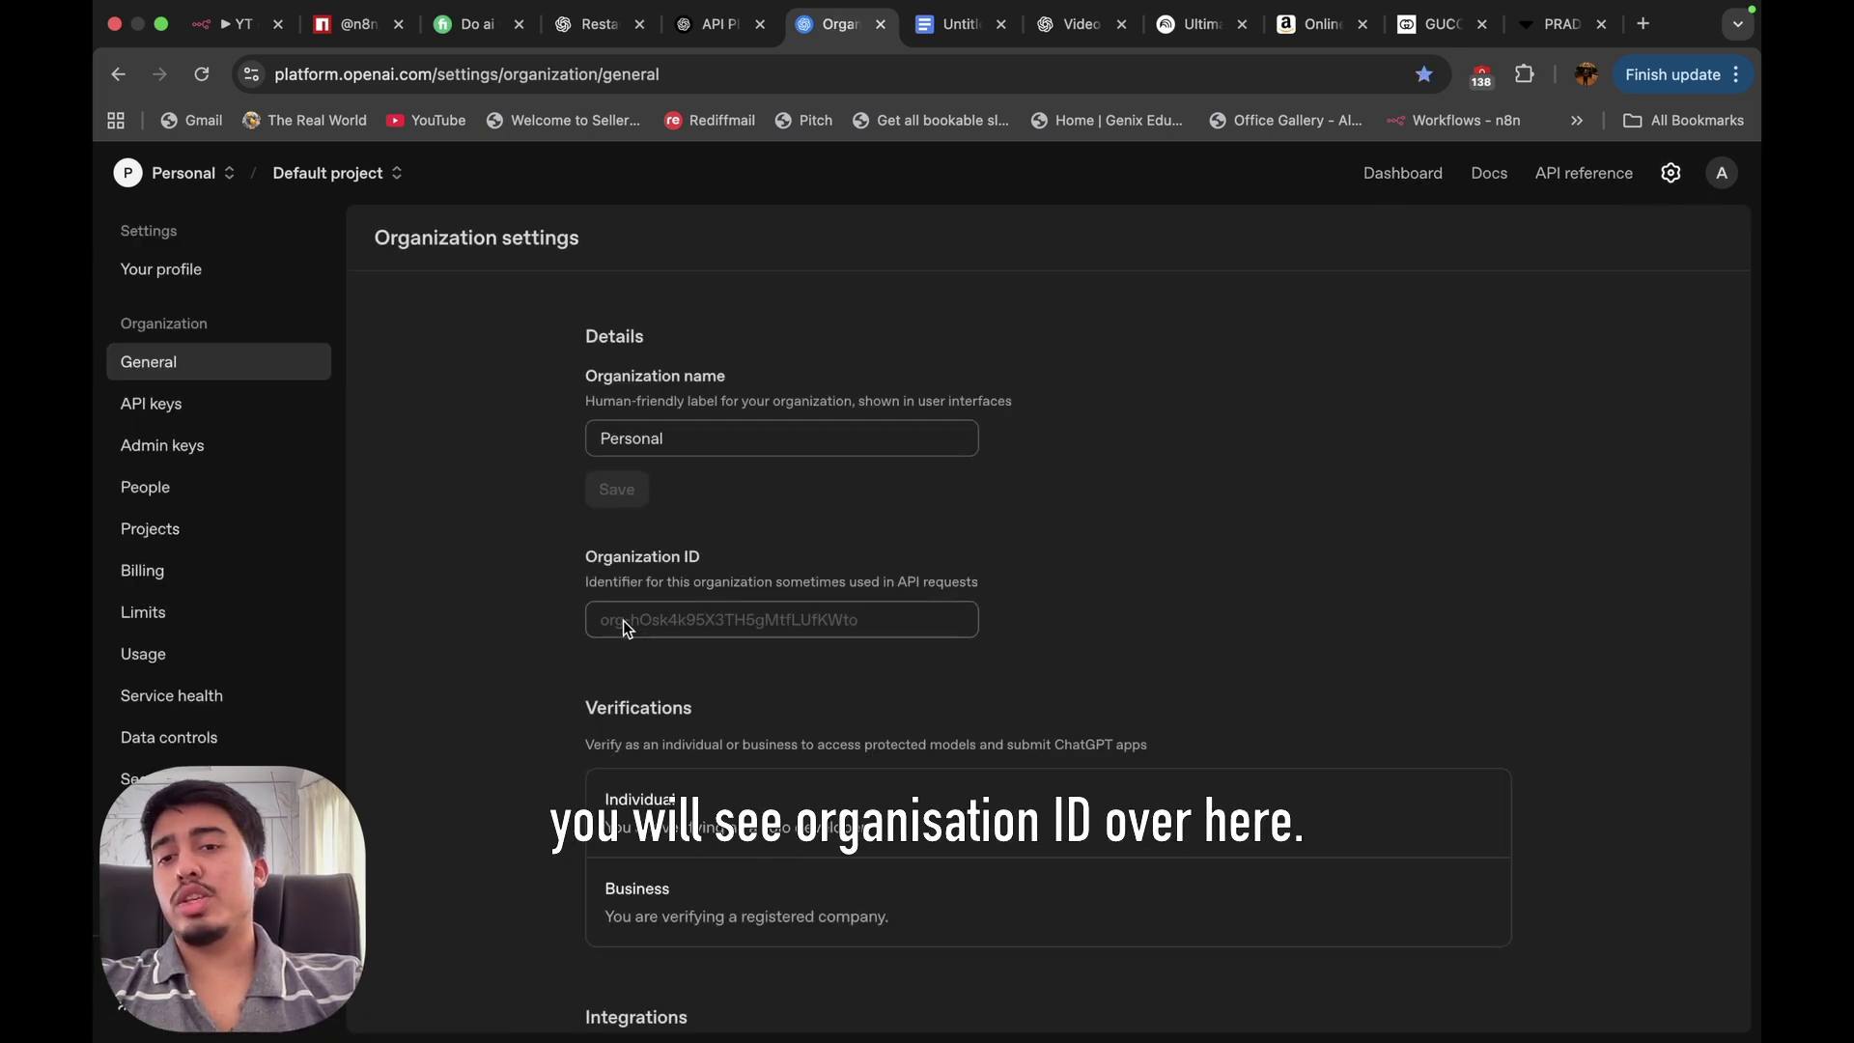
drag(597, 623, 978, 642)
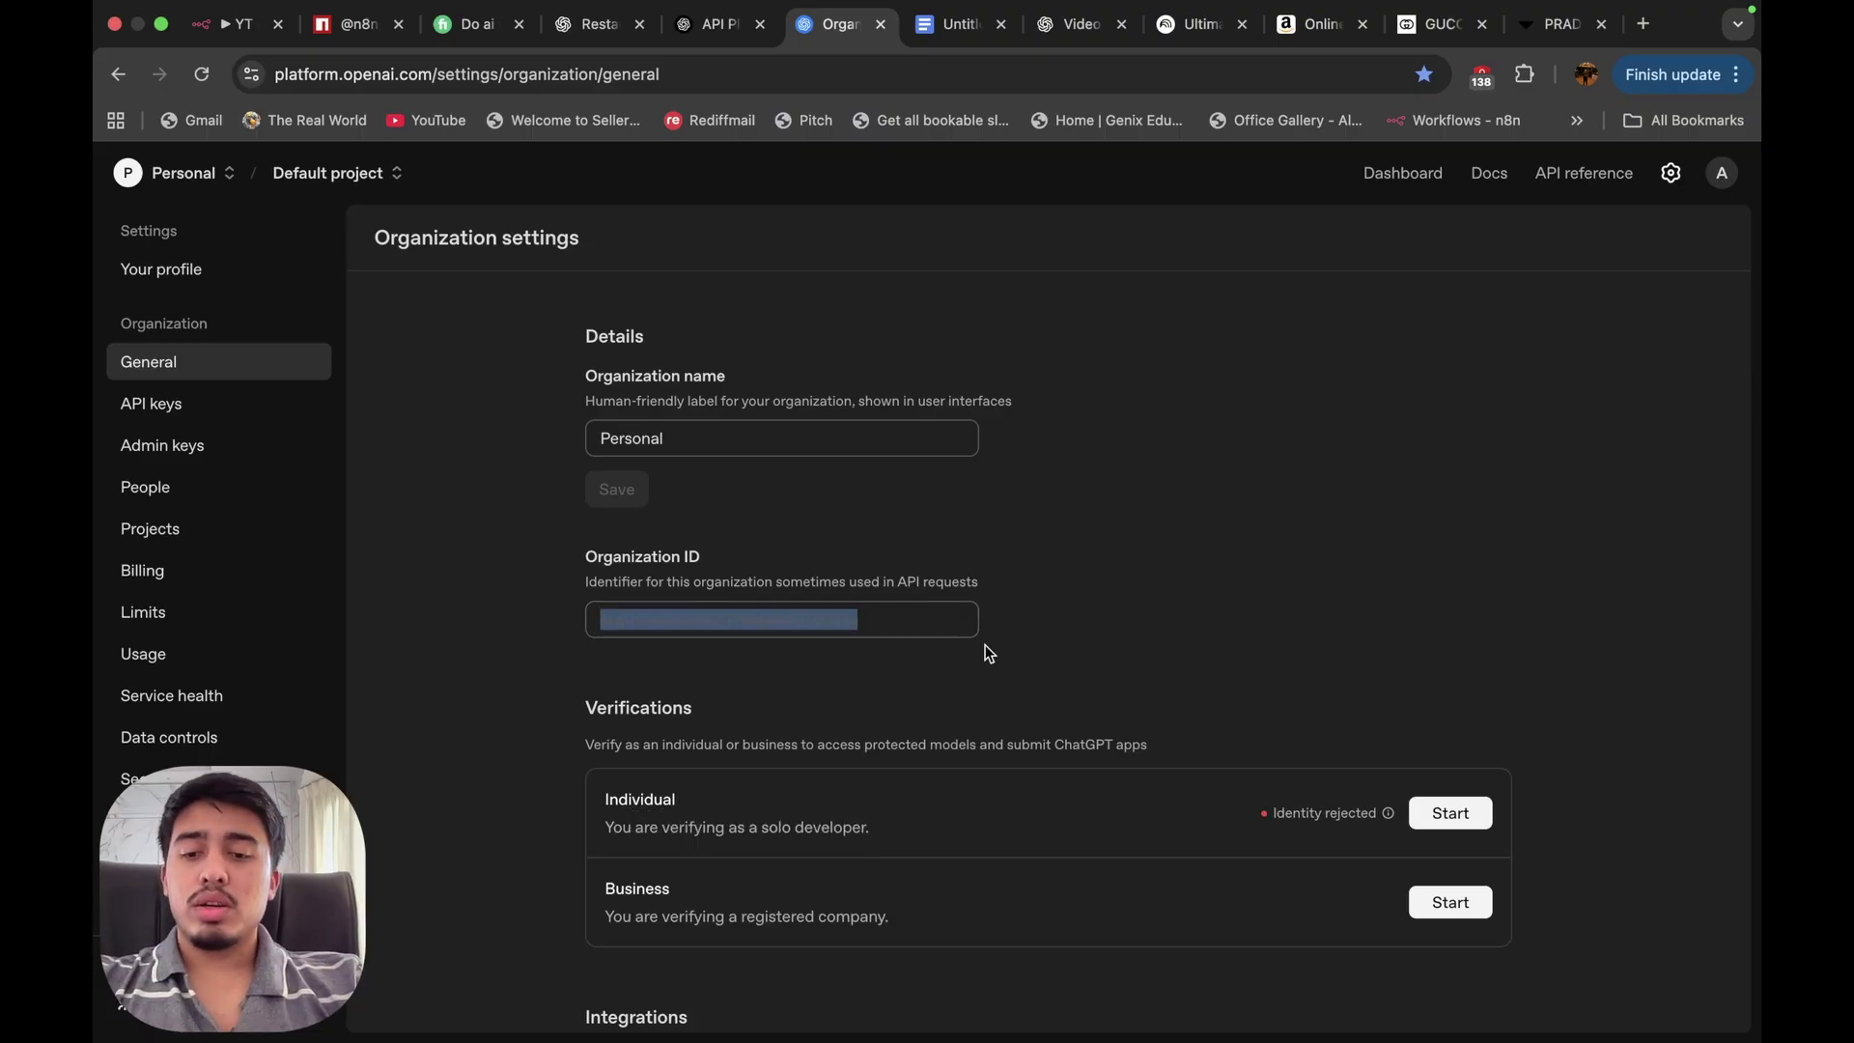
key(super+grave)
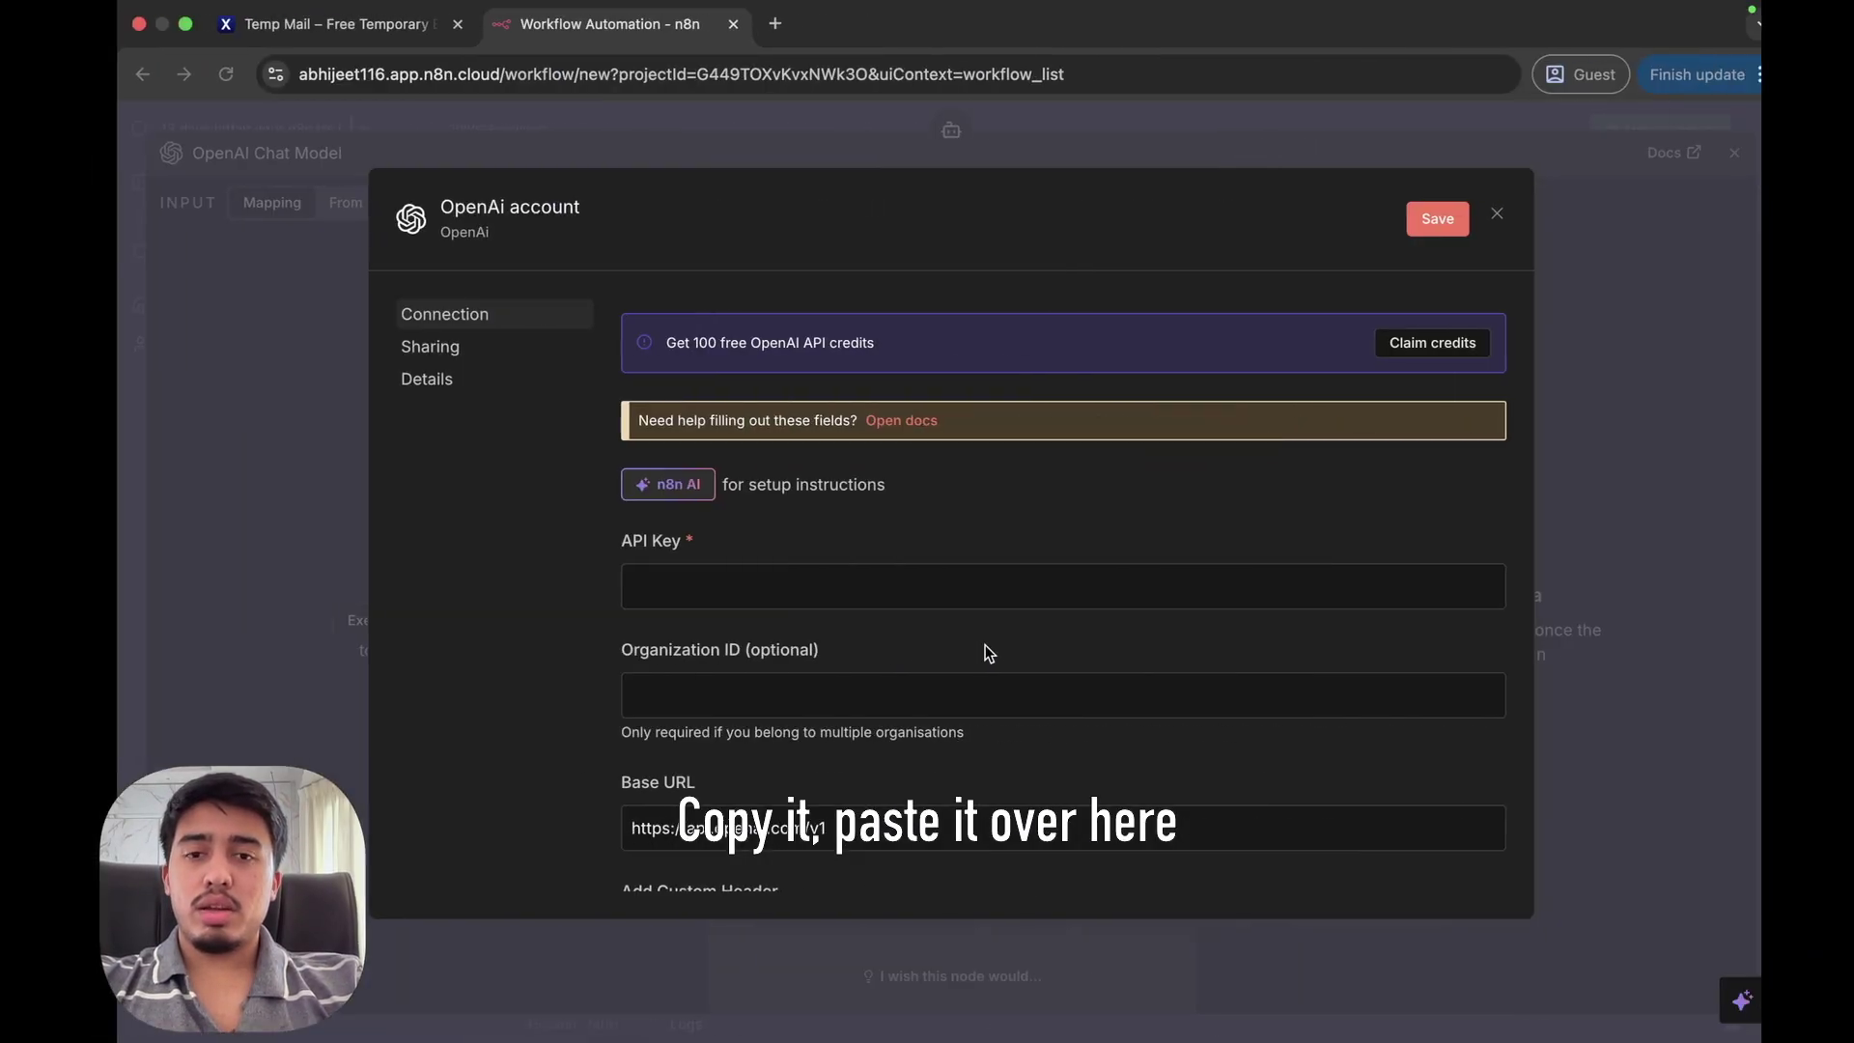
click(812, 688)
key(super+v)
Begin a secret key named 'n8n' in Default project, then cancel it and return to n8n.
key(super+grave)
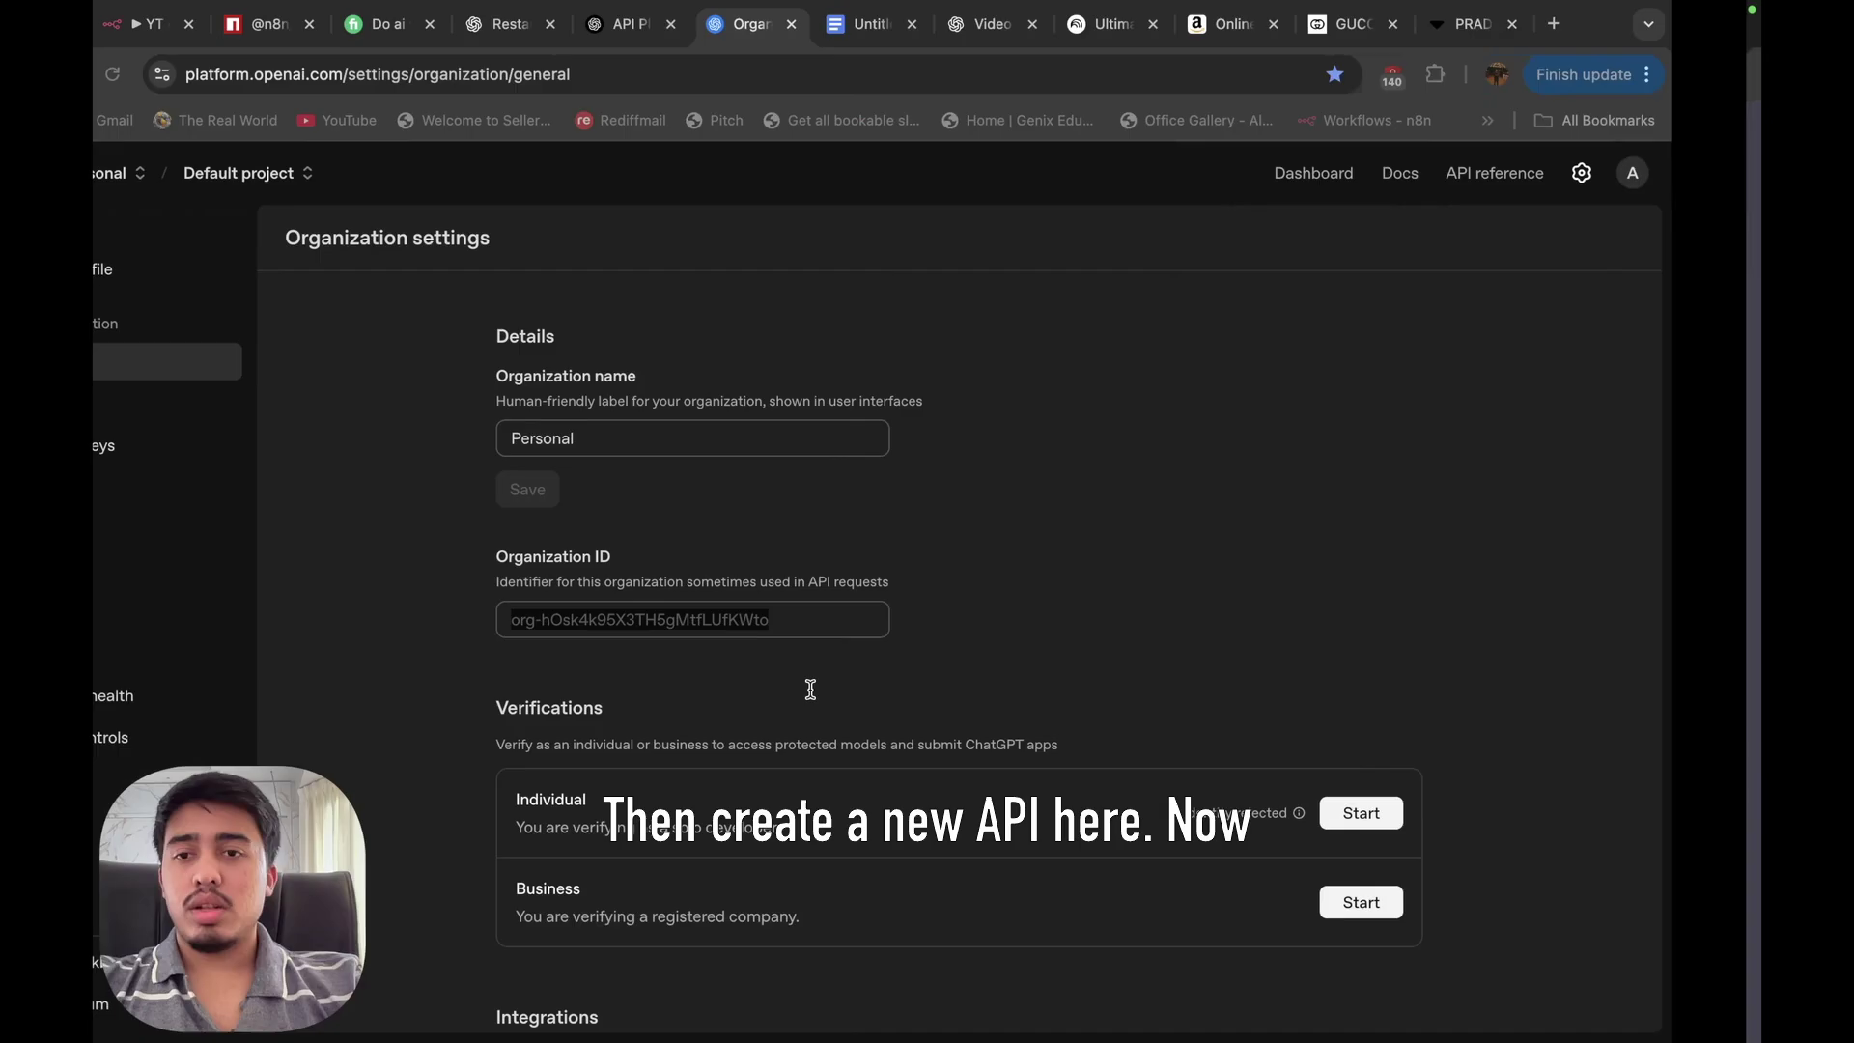
click(216, 410)
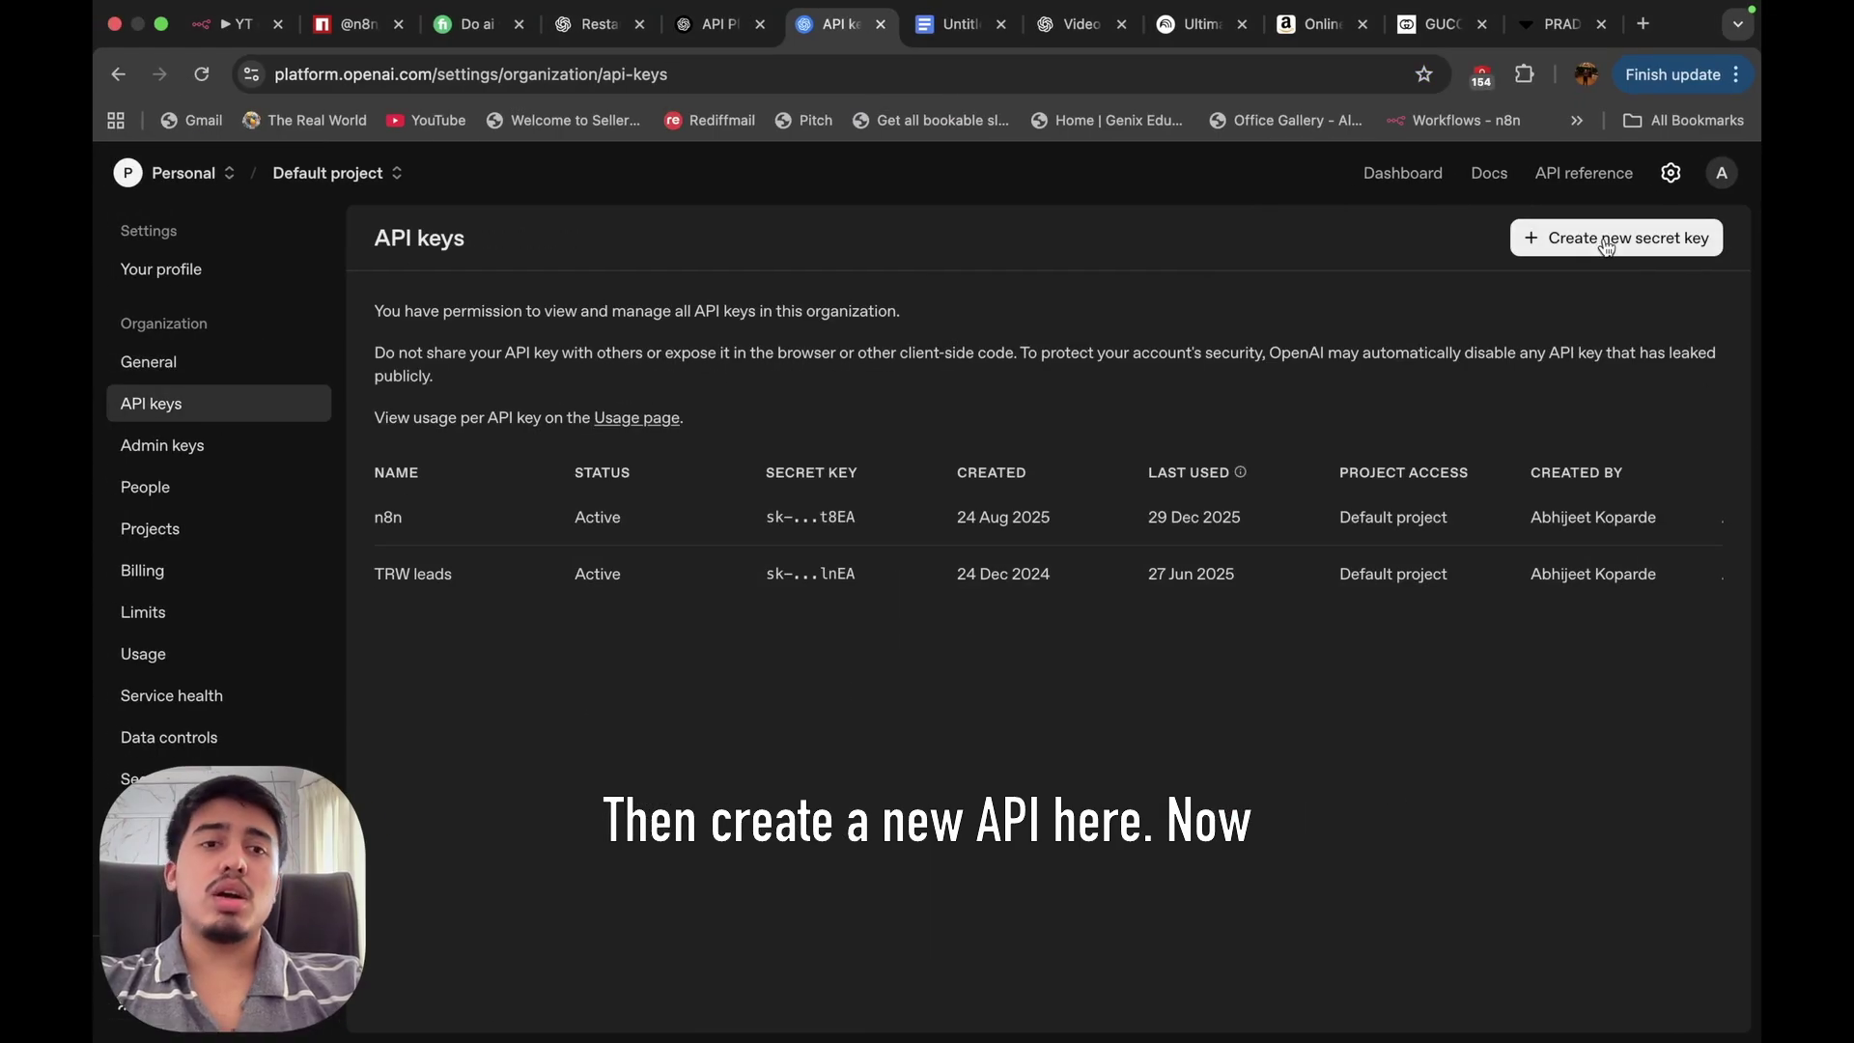
click(1603, 238)
click(805, 533)
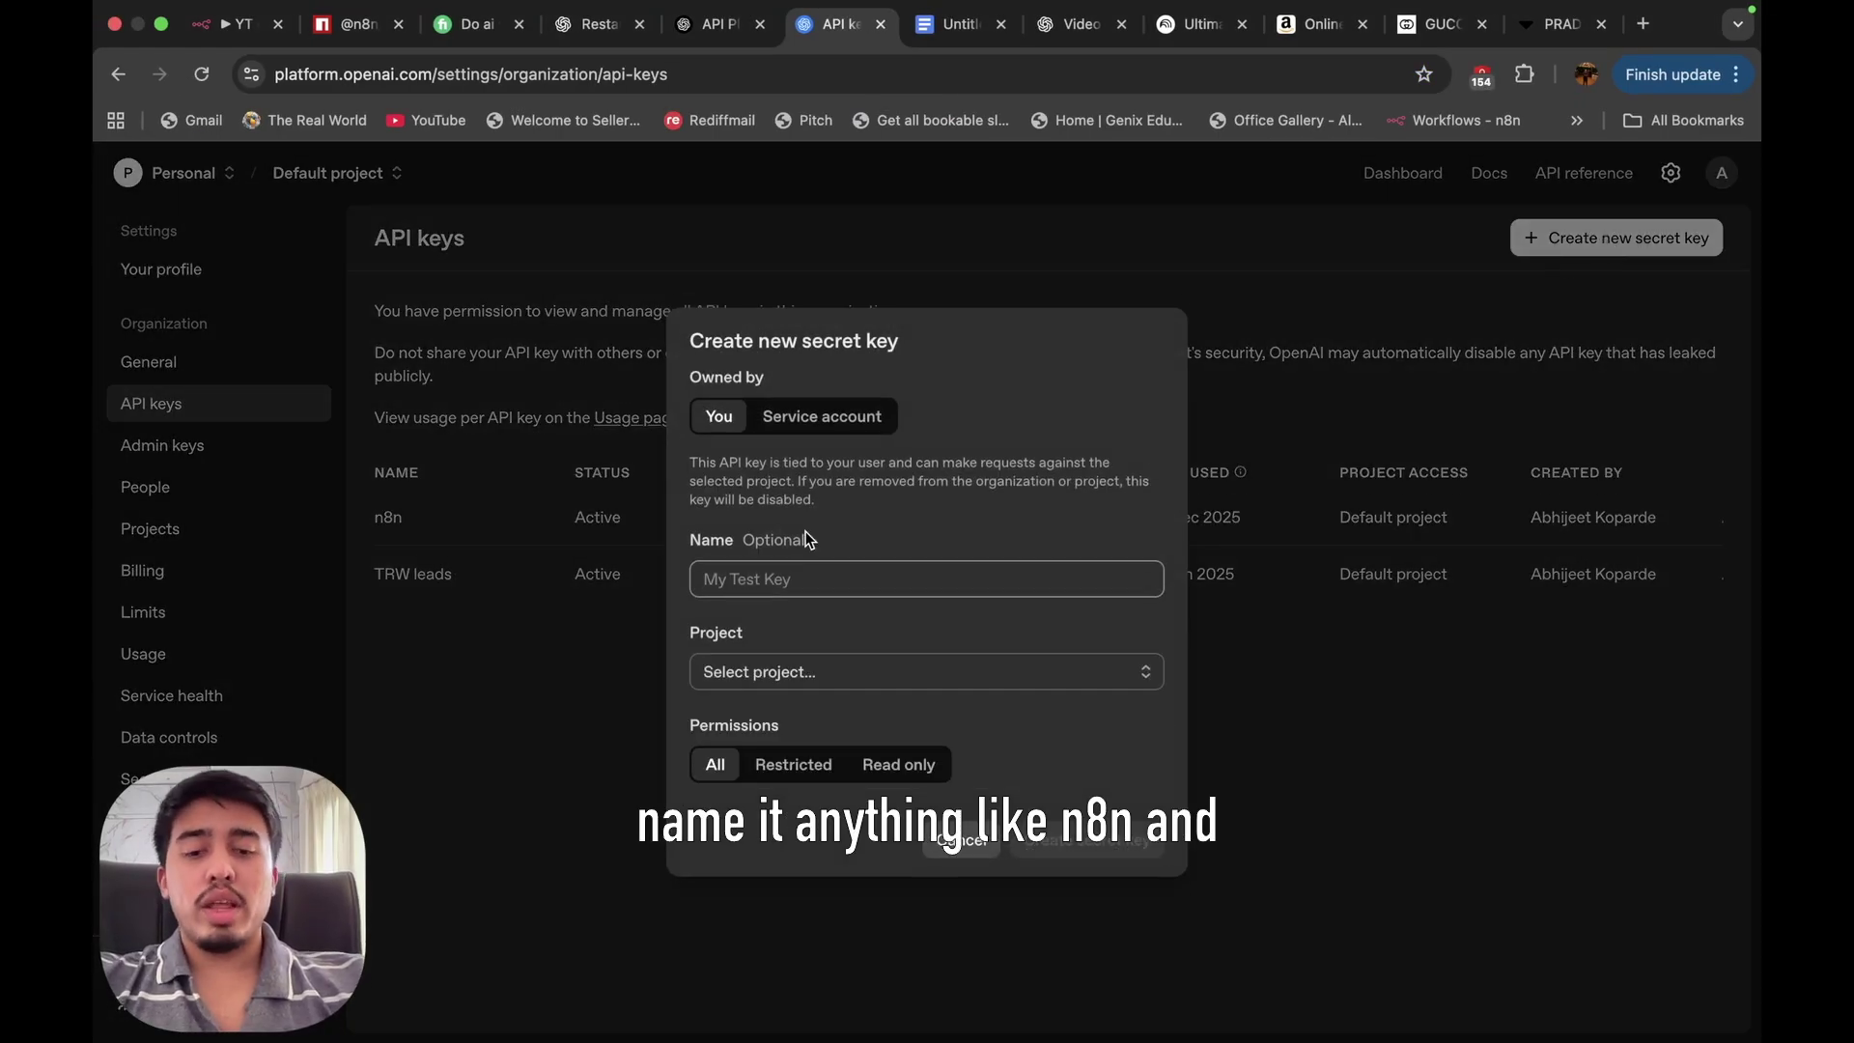
text(n8n)
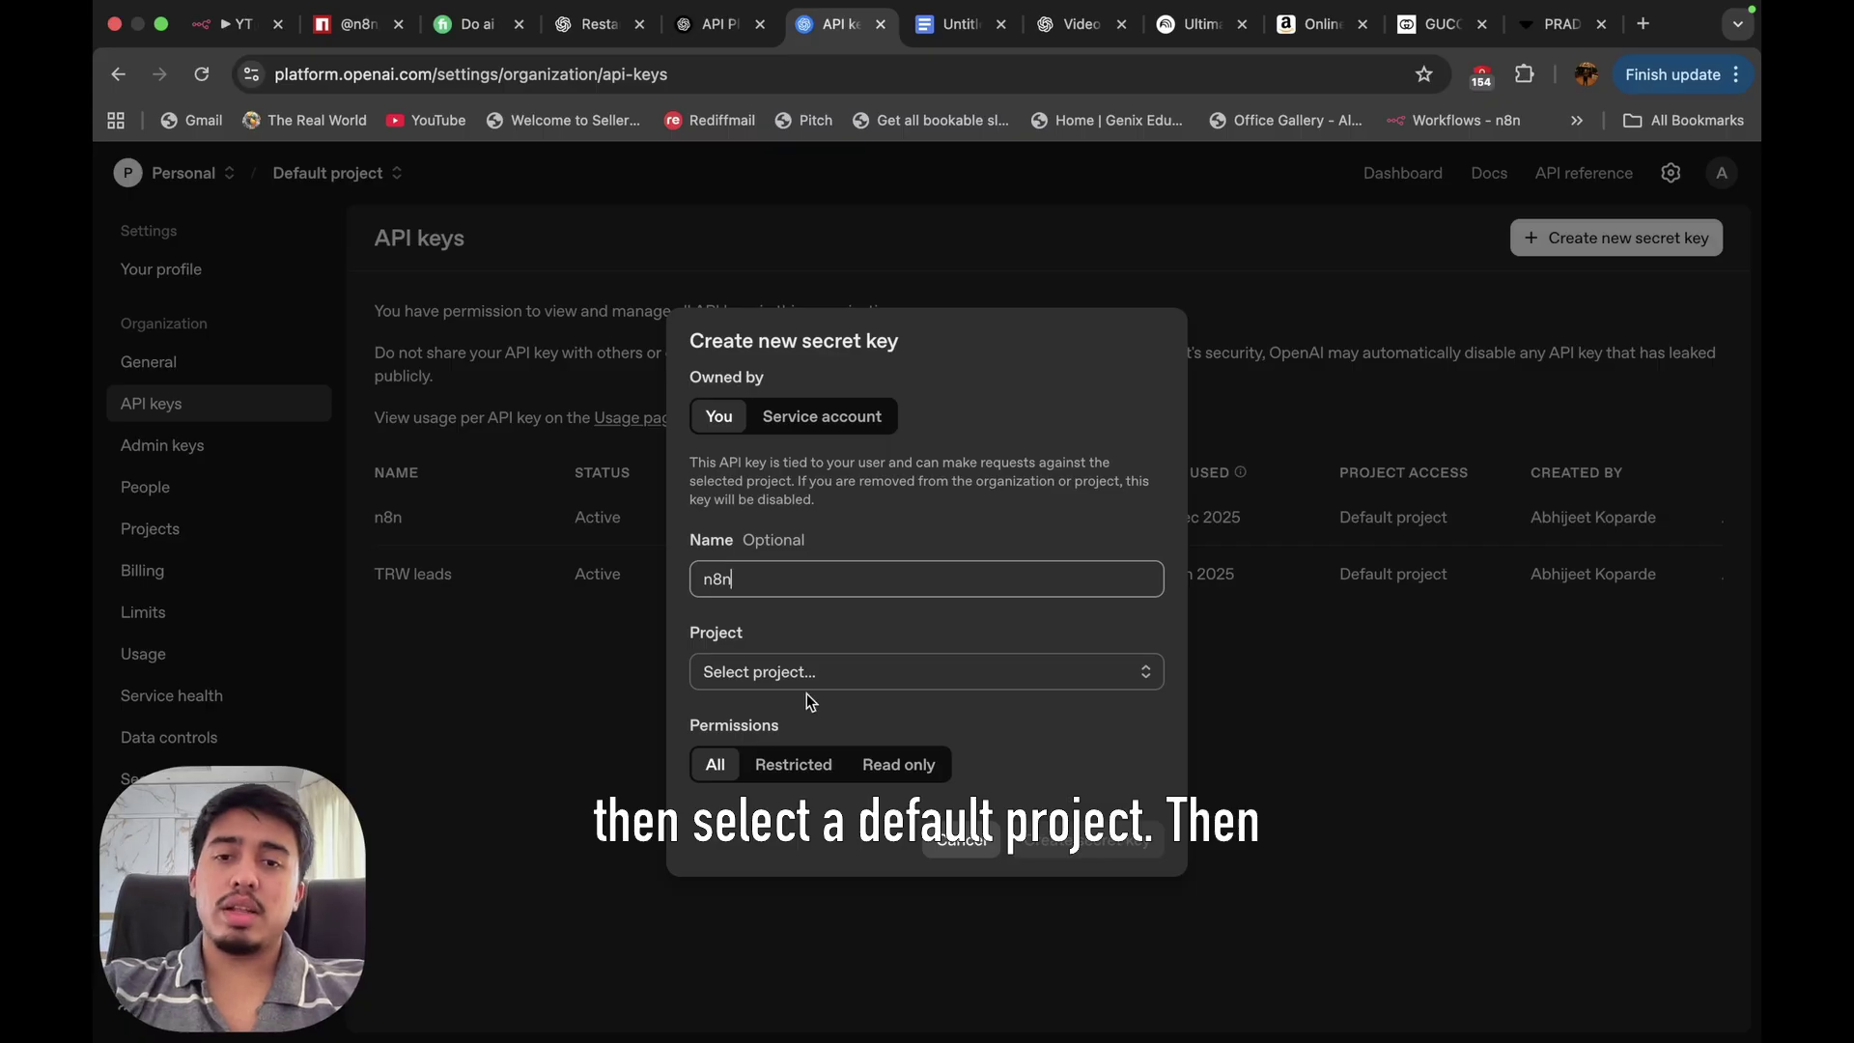
click(809, 681)
click(812, 722)
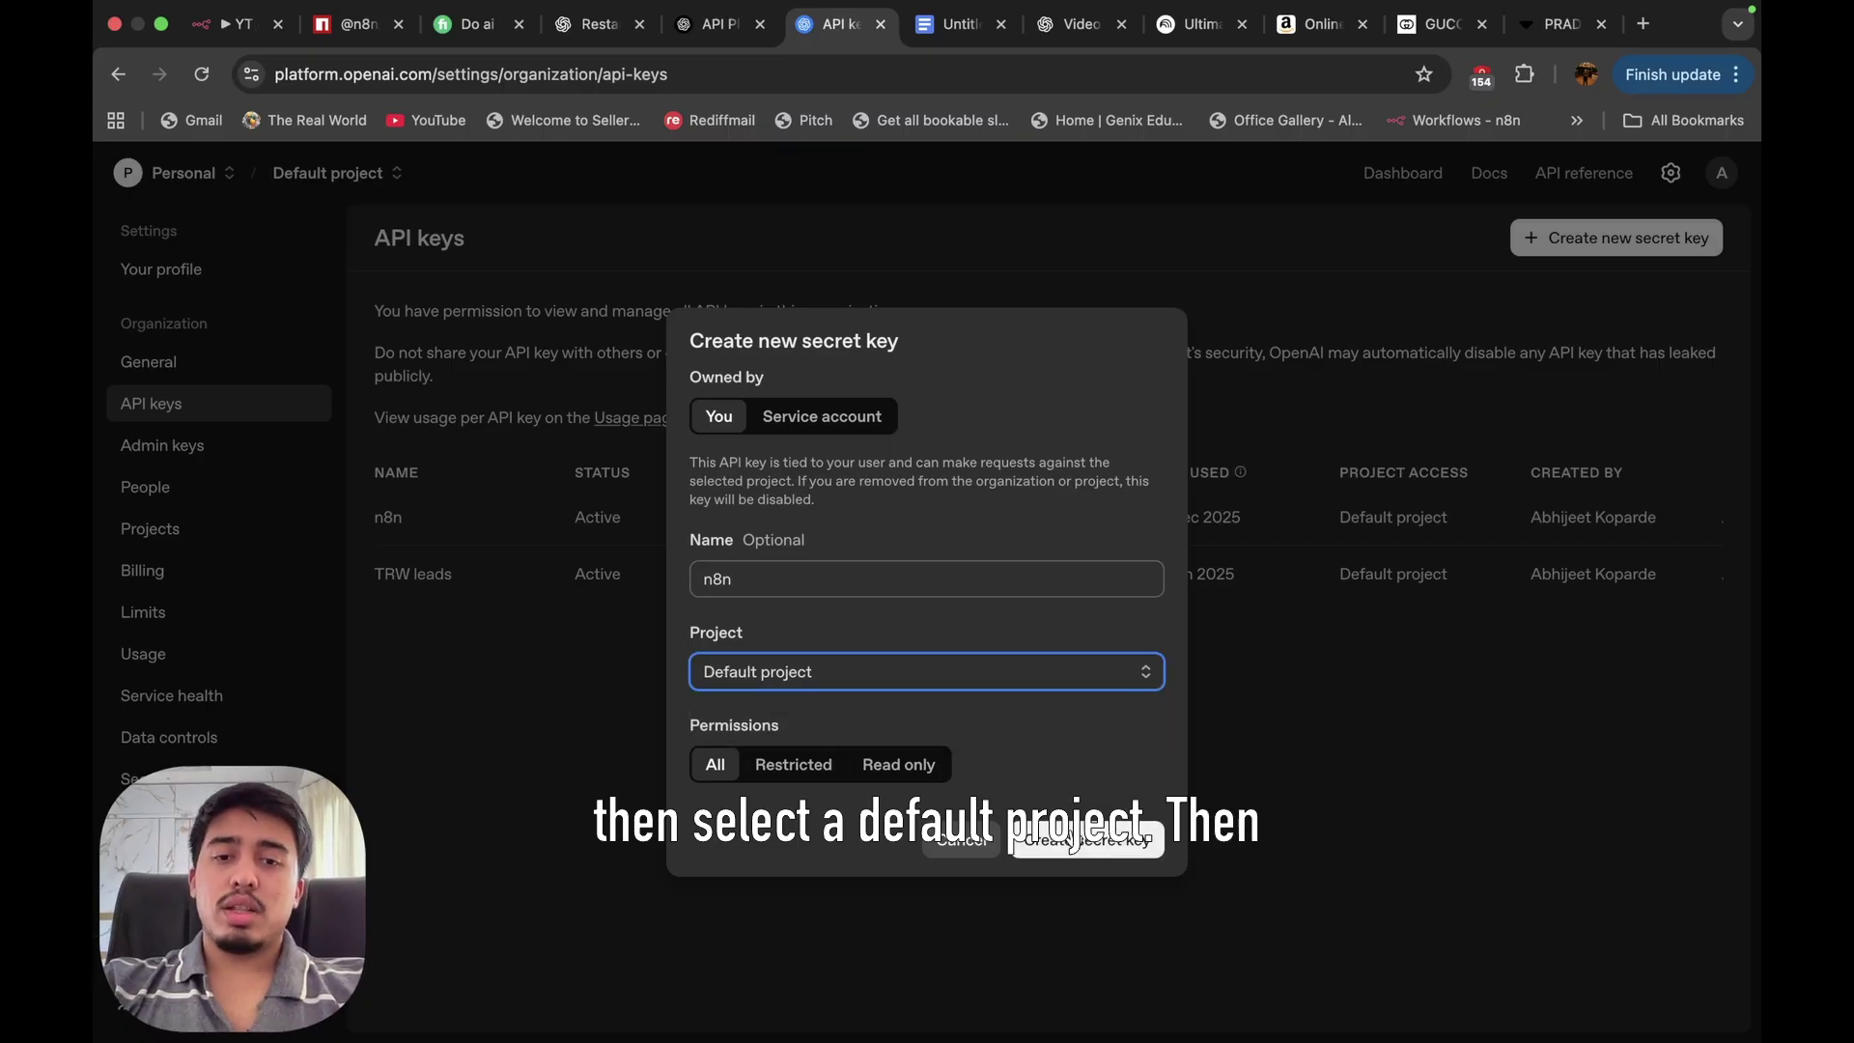
click(965, 842)
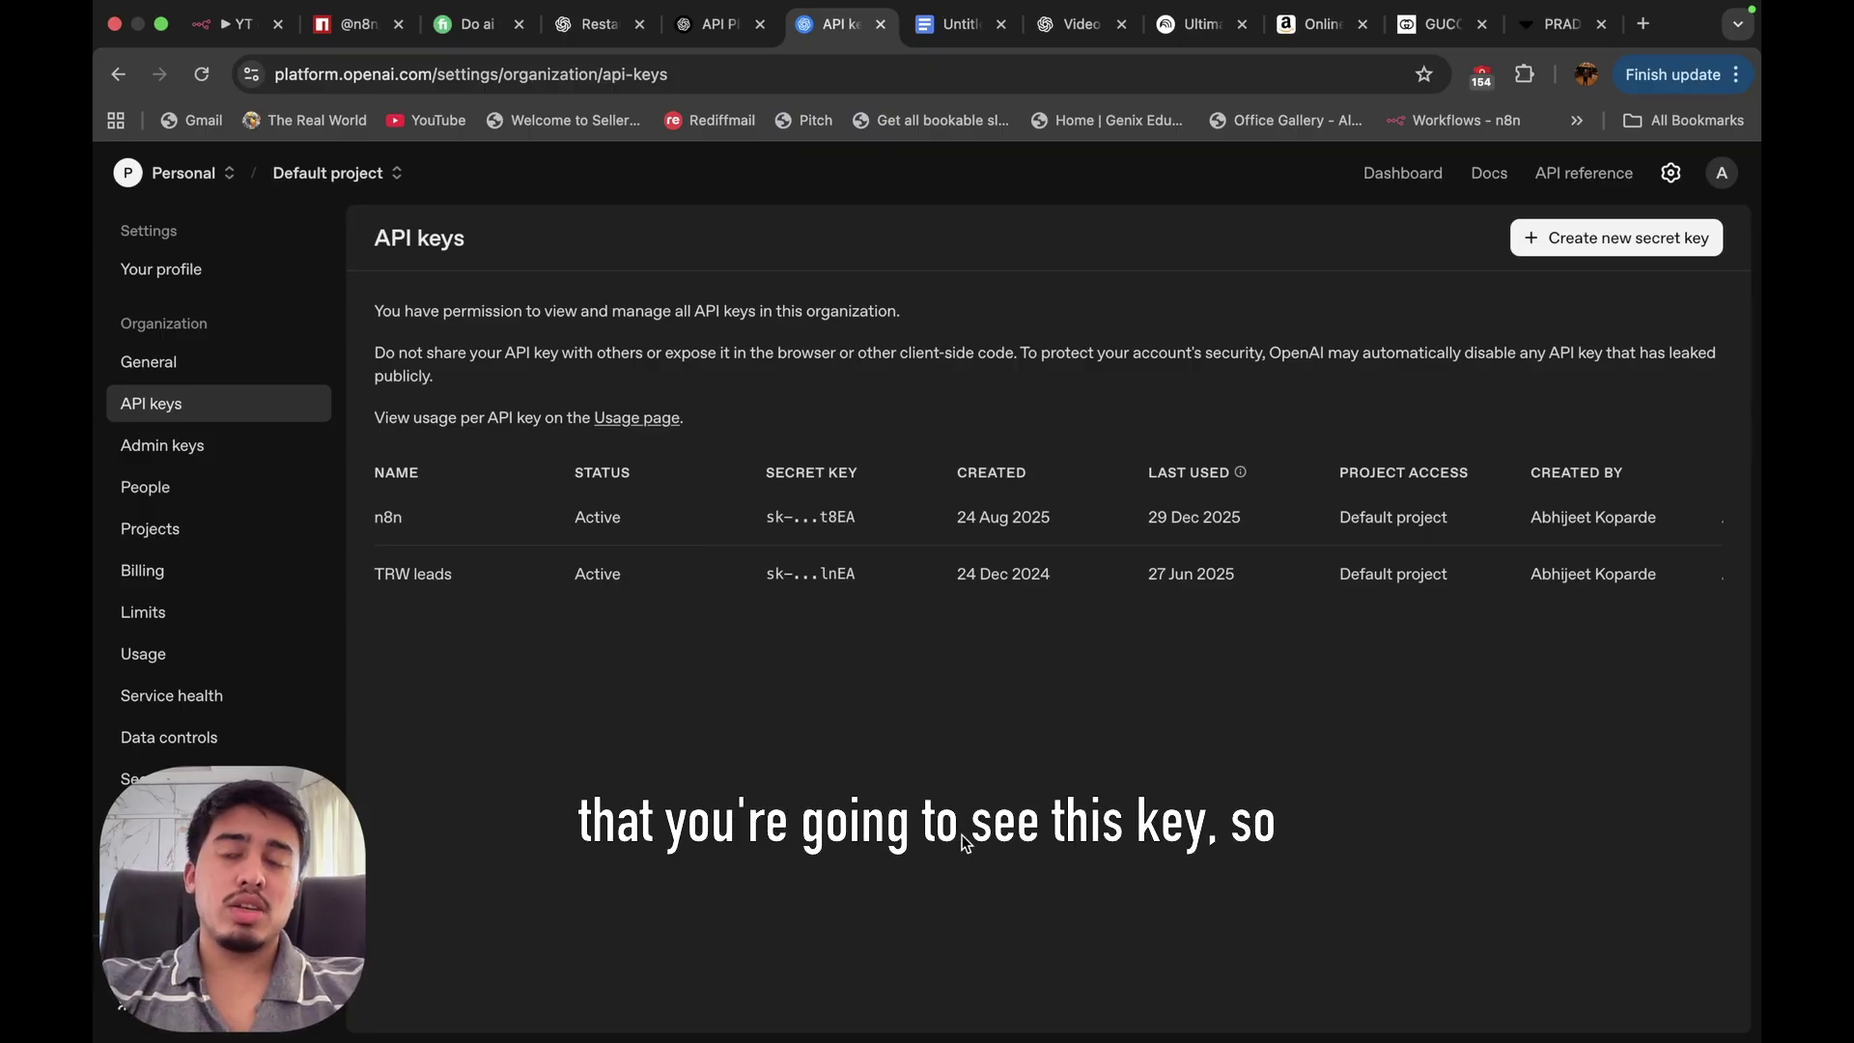
key(ctrl+Right)
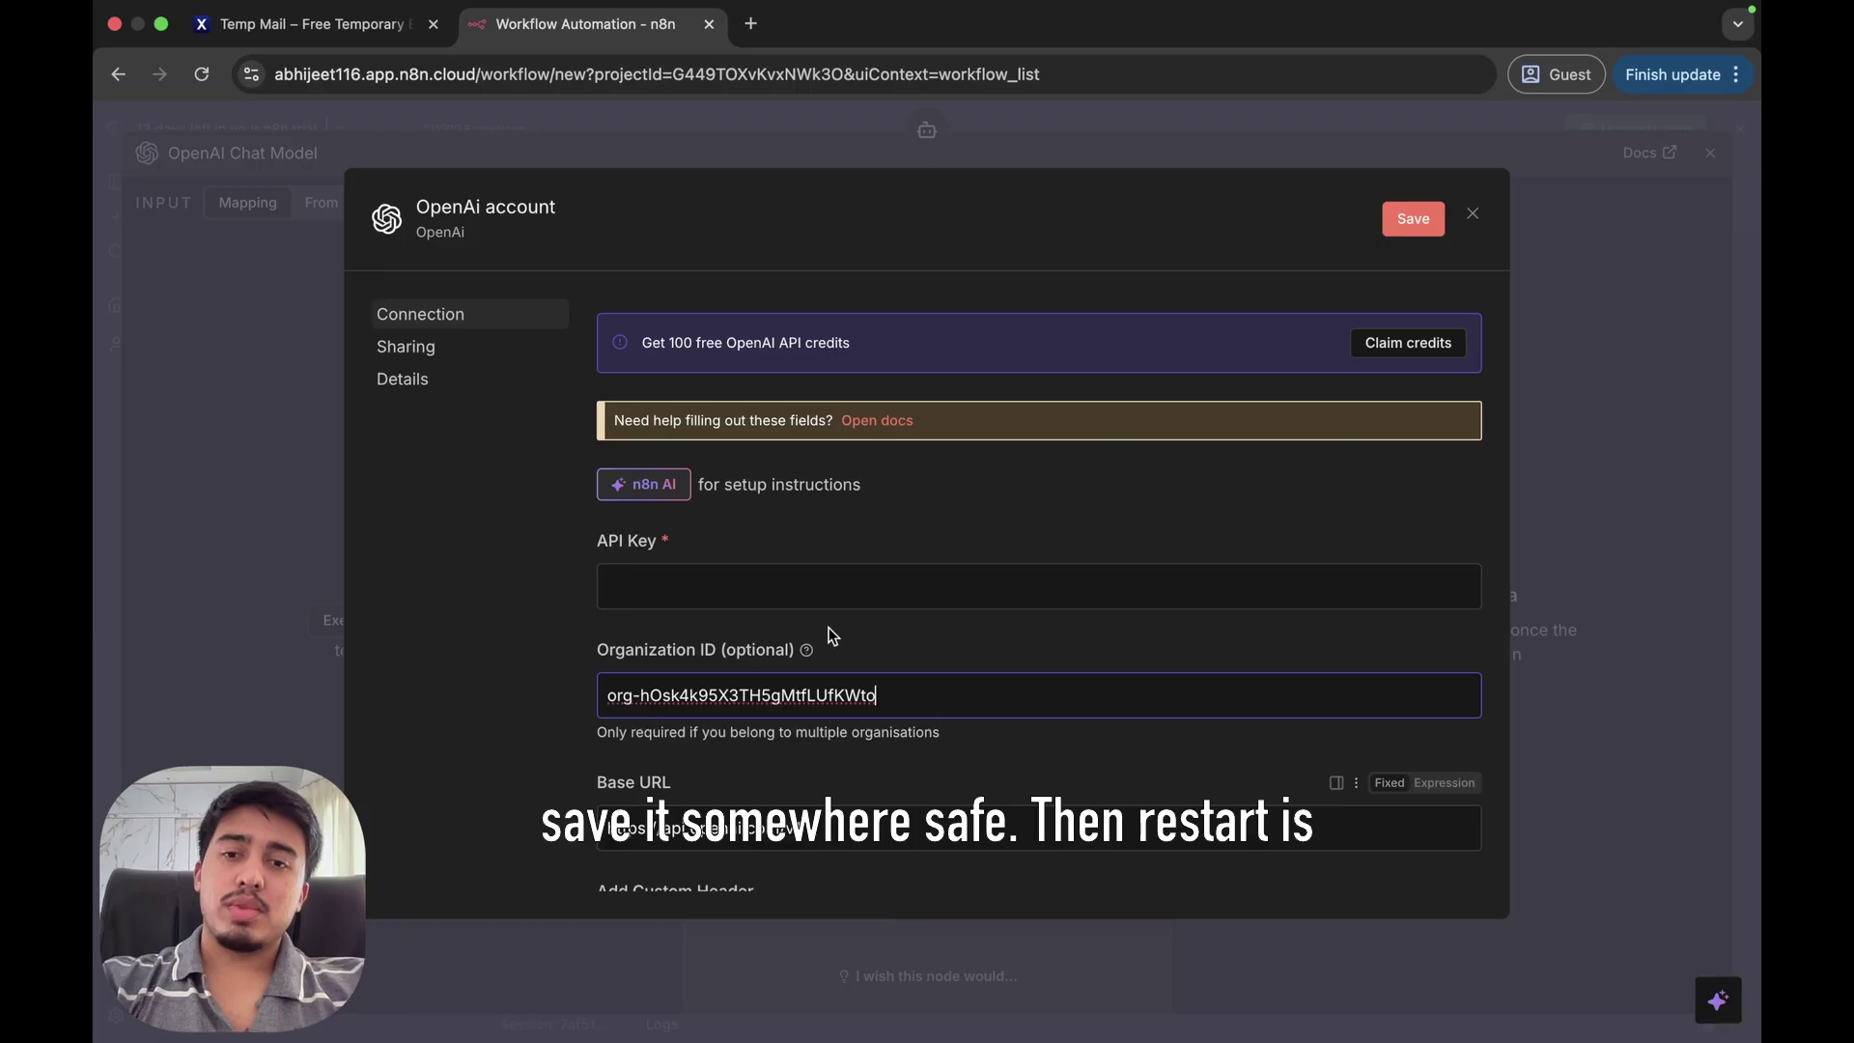
Paste an API key into the credential, then discard the unsaved credential and close the Chat Model panel.
click(816, 592)
key(ctrl+v)
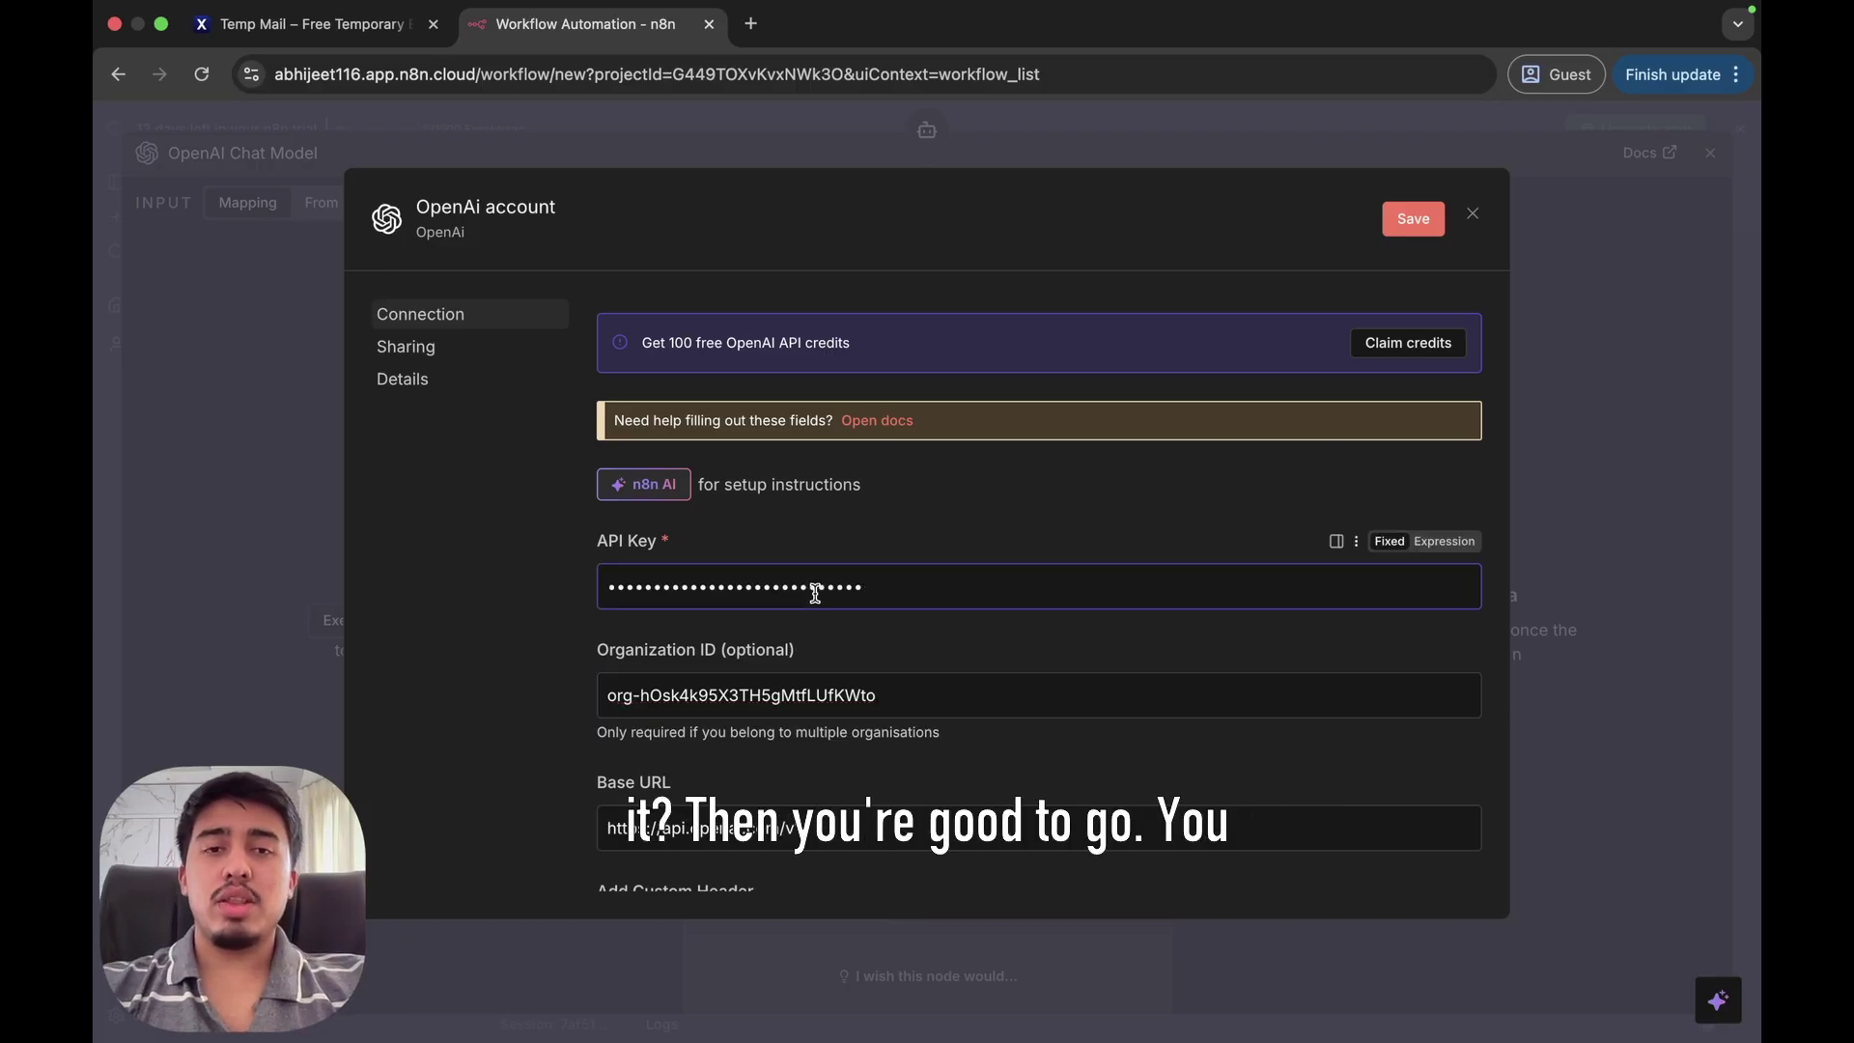
click(1470, 215)
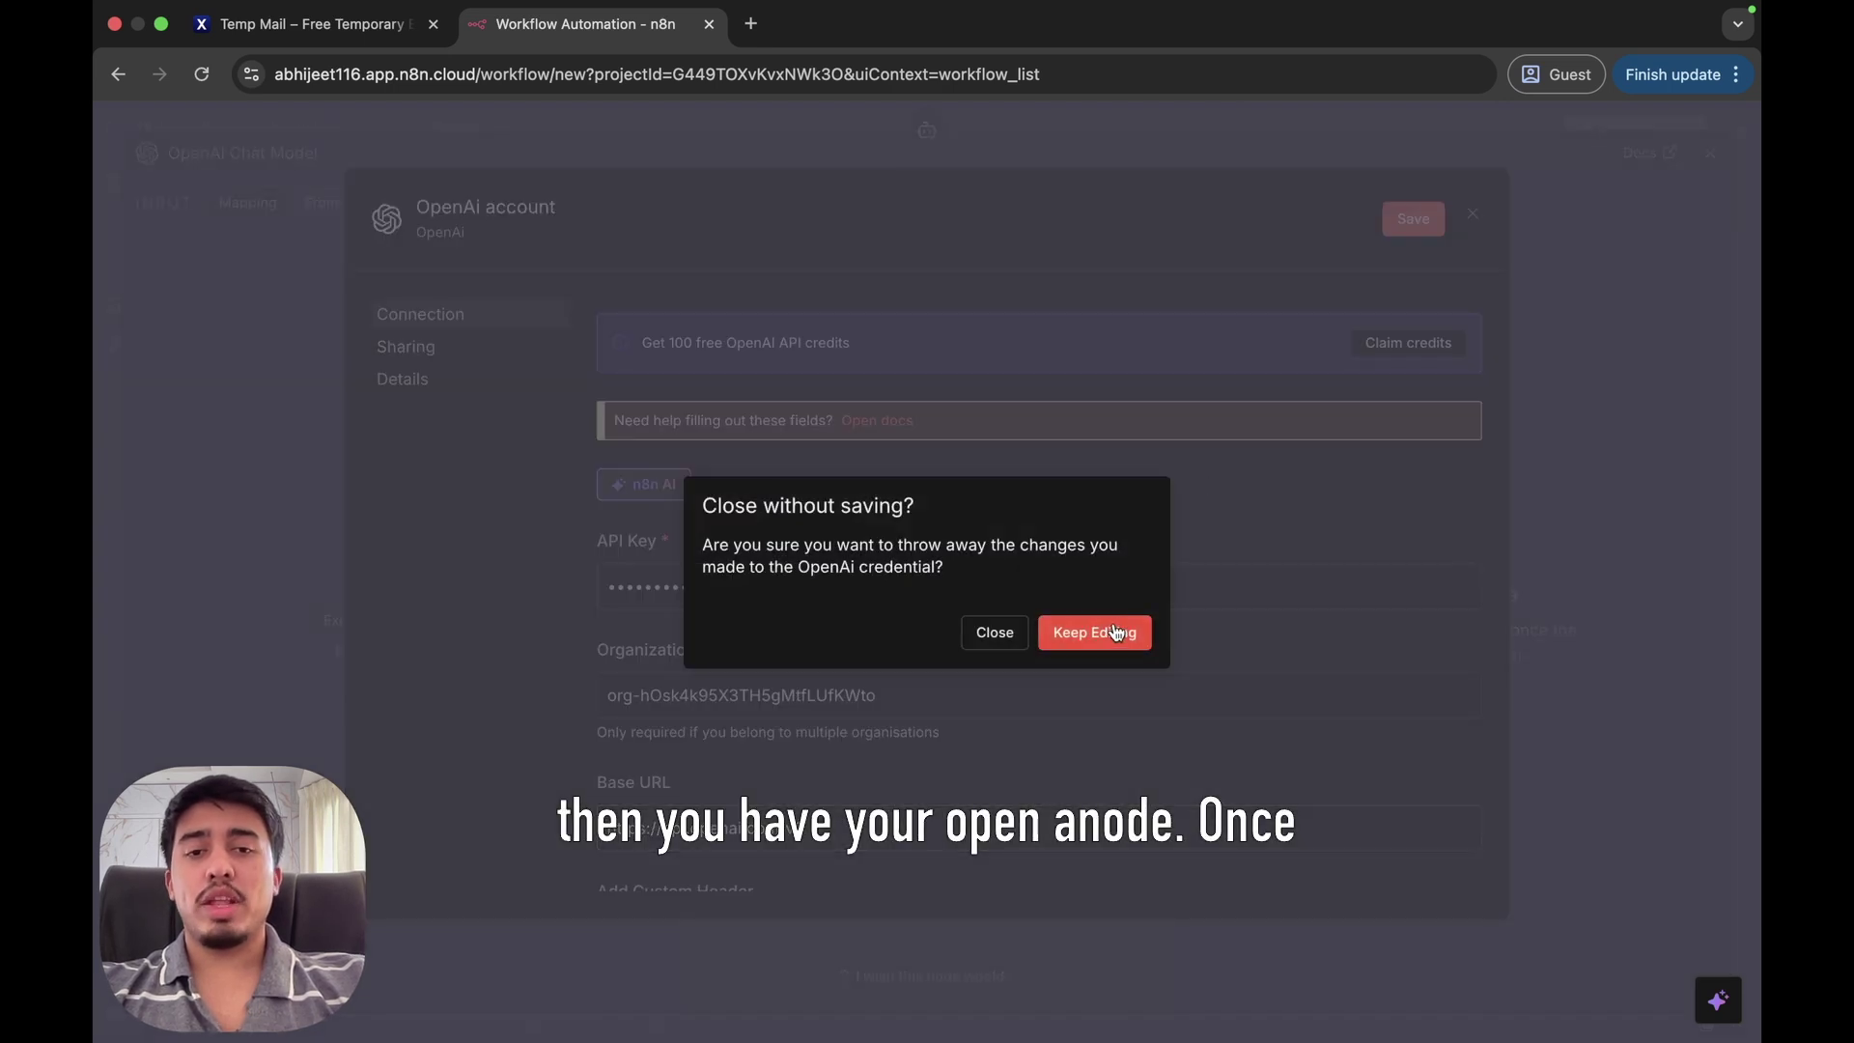
click(996, 634)
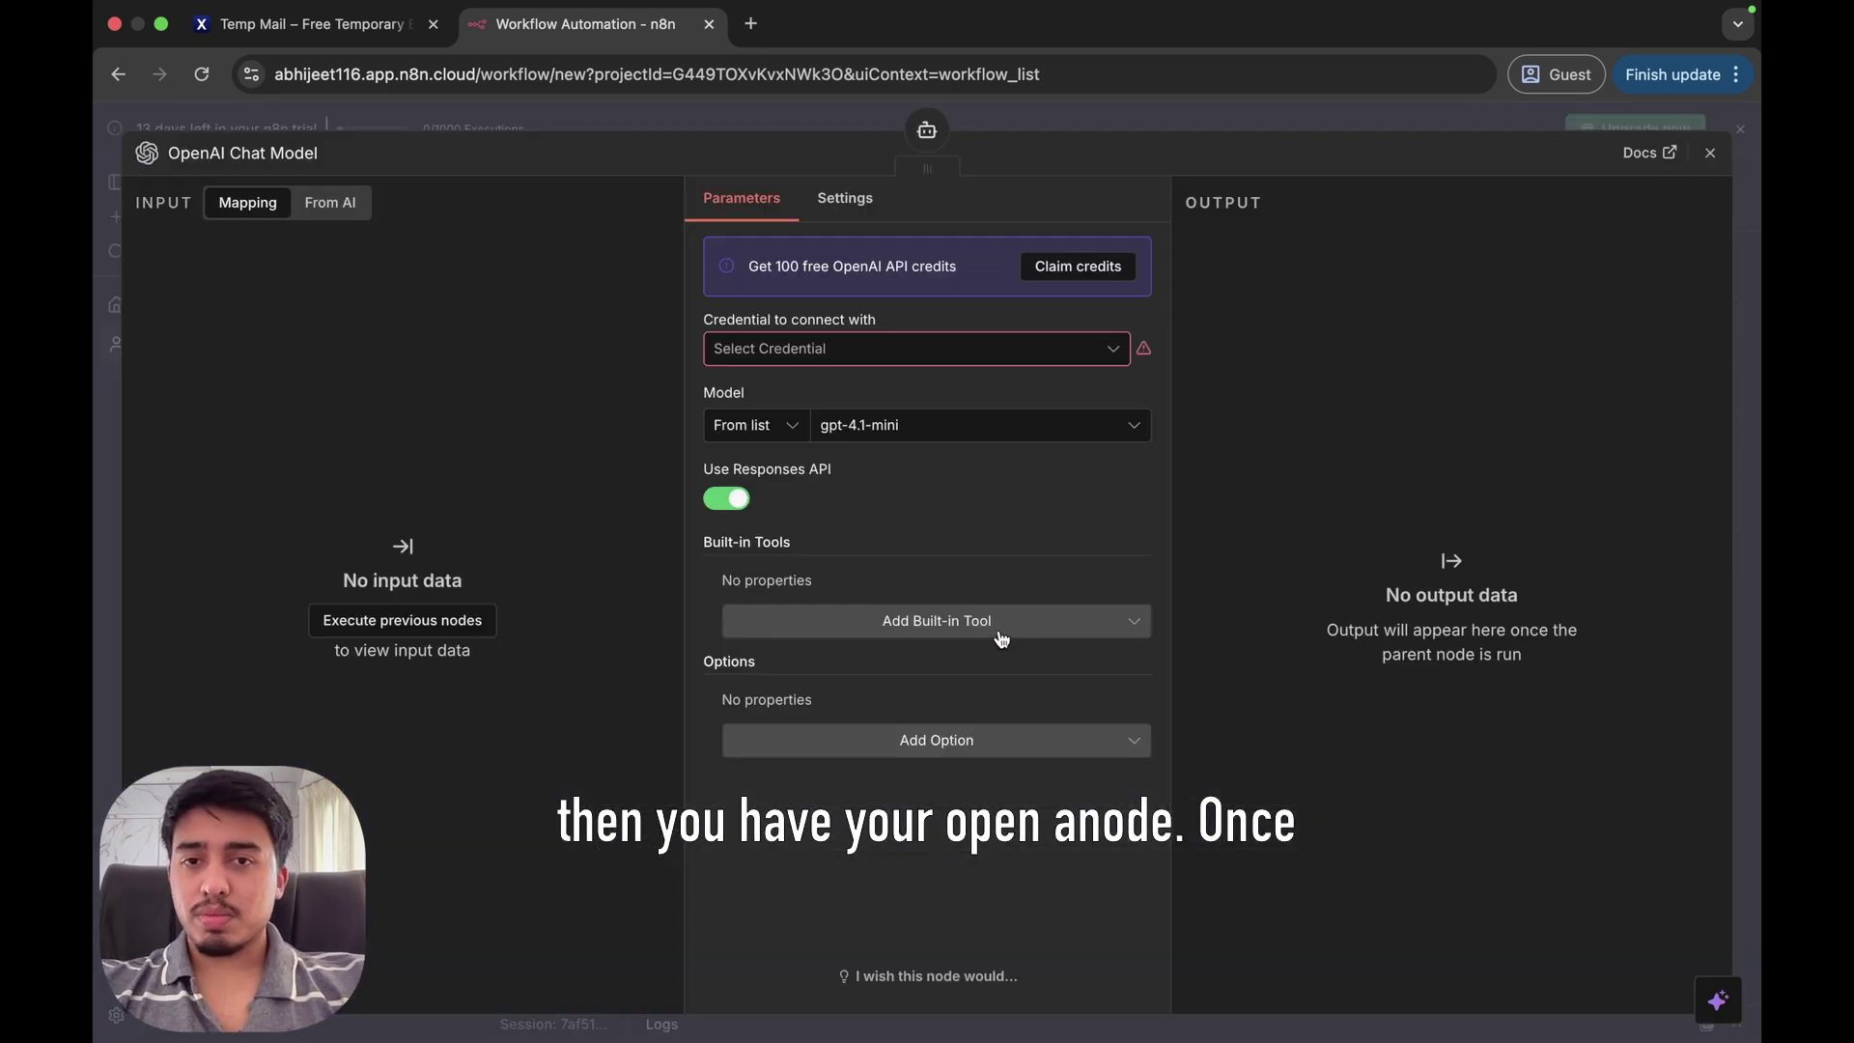
click(255, 149)
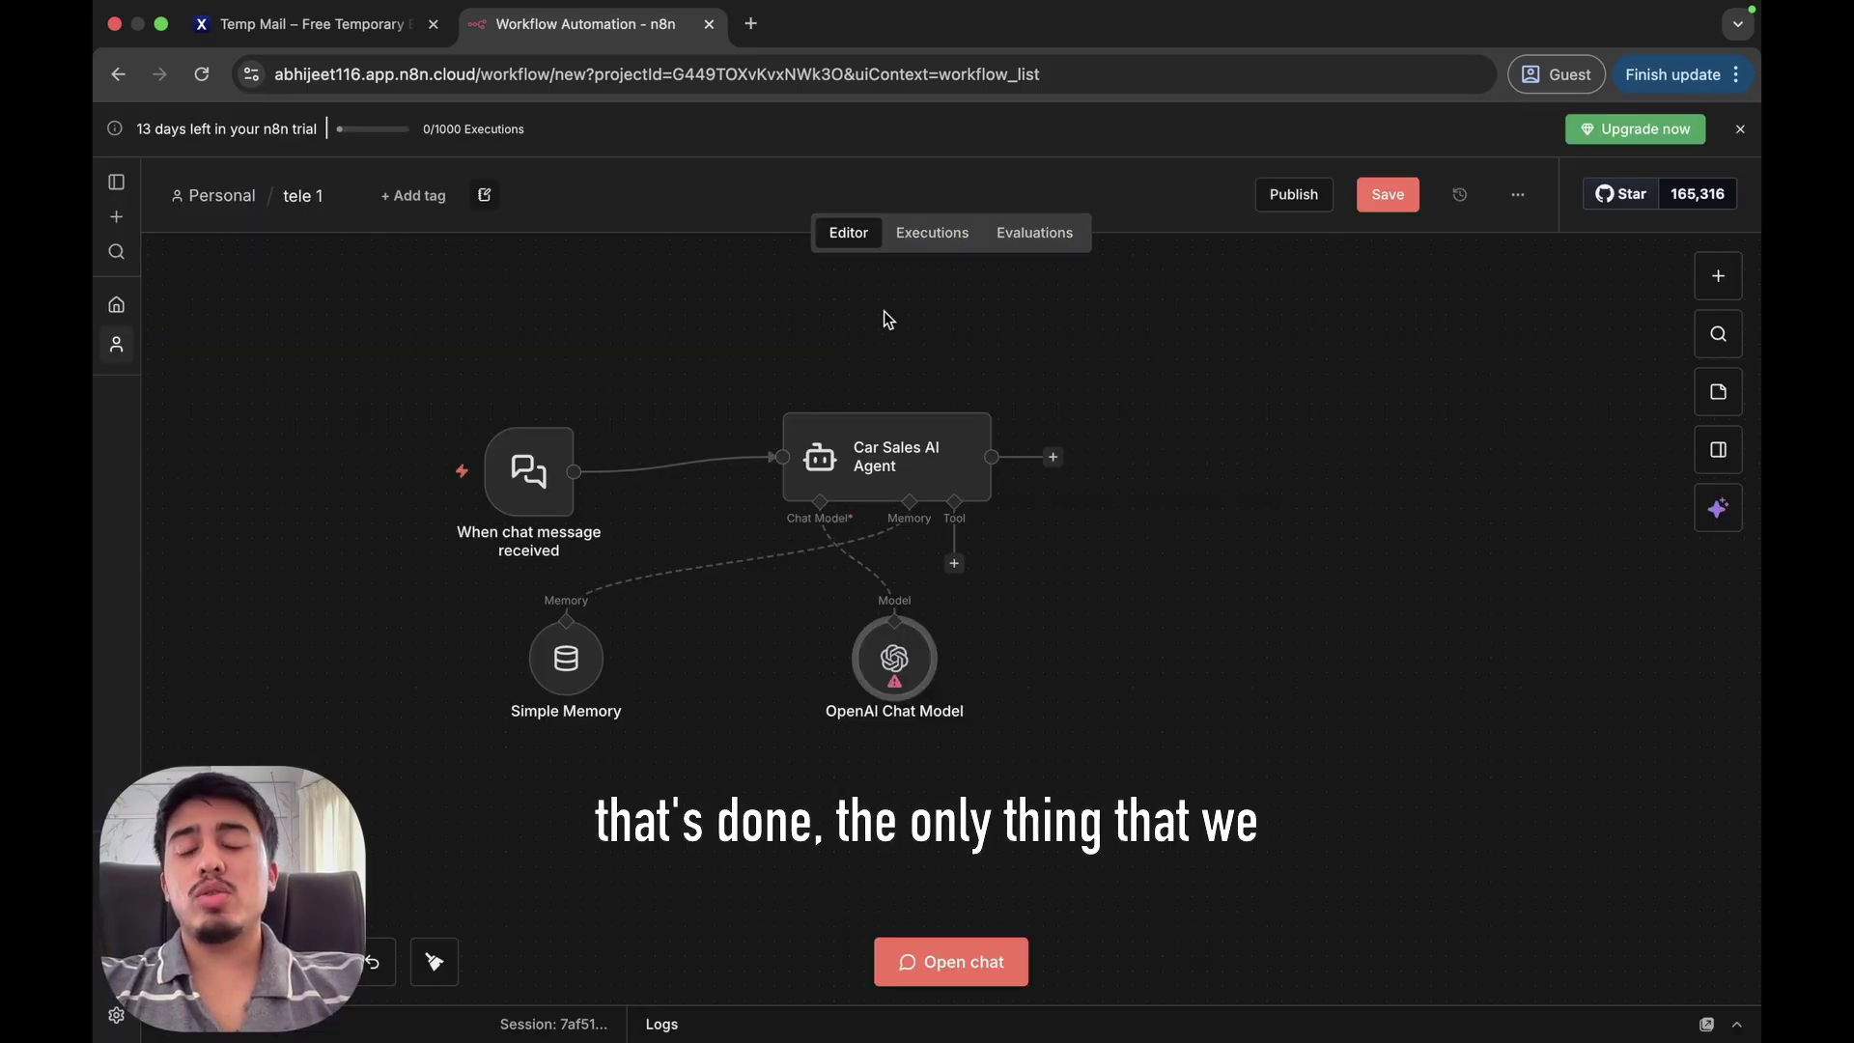
Open the Car Sales AI Agent's settings and start selecting its system message.
click(901, 452)
double_click(901, 452)
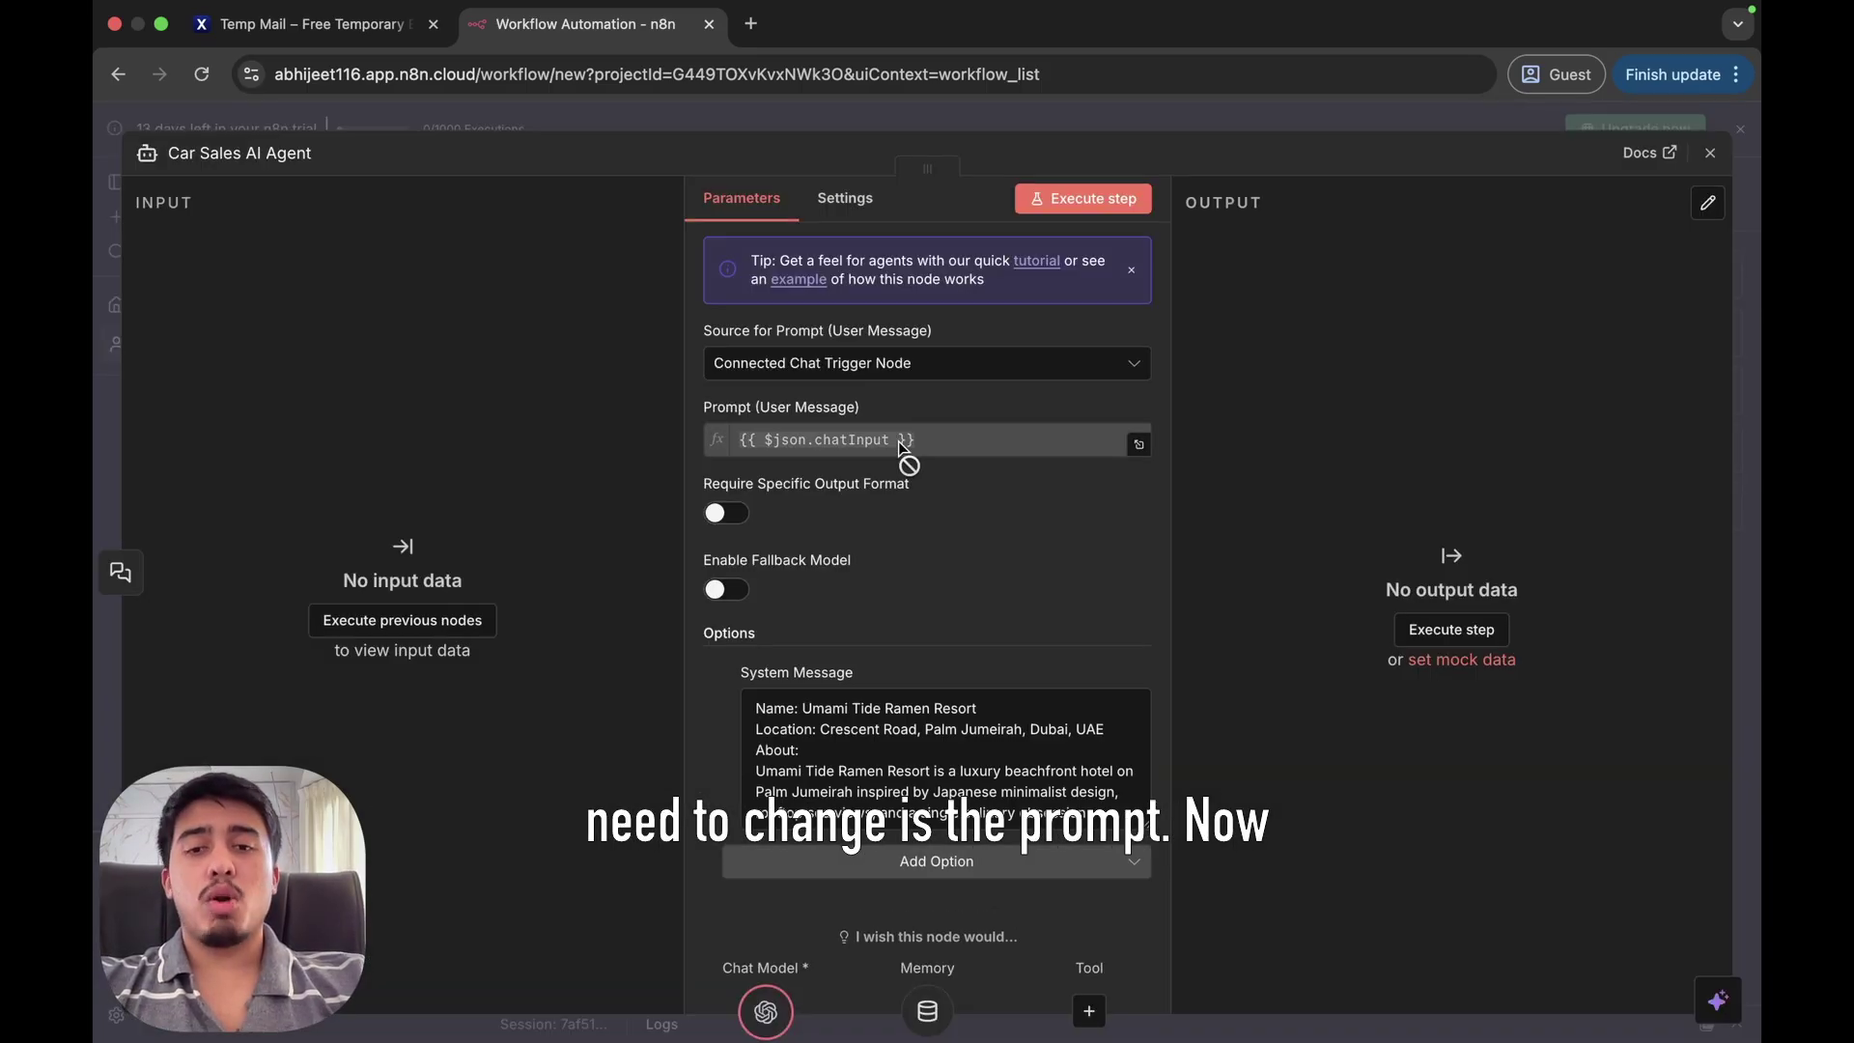
drag(760, 716, 808, 708)
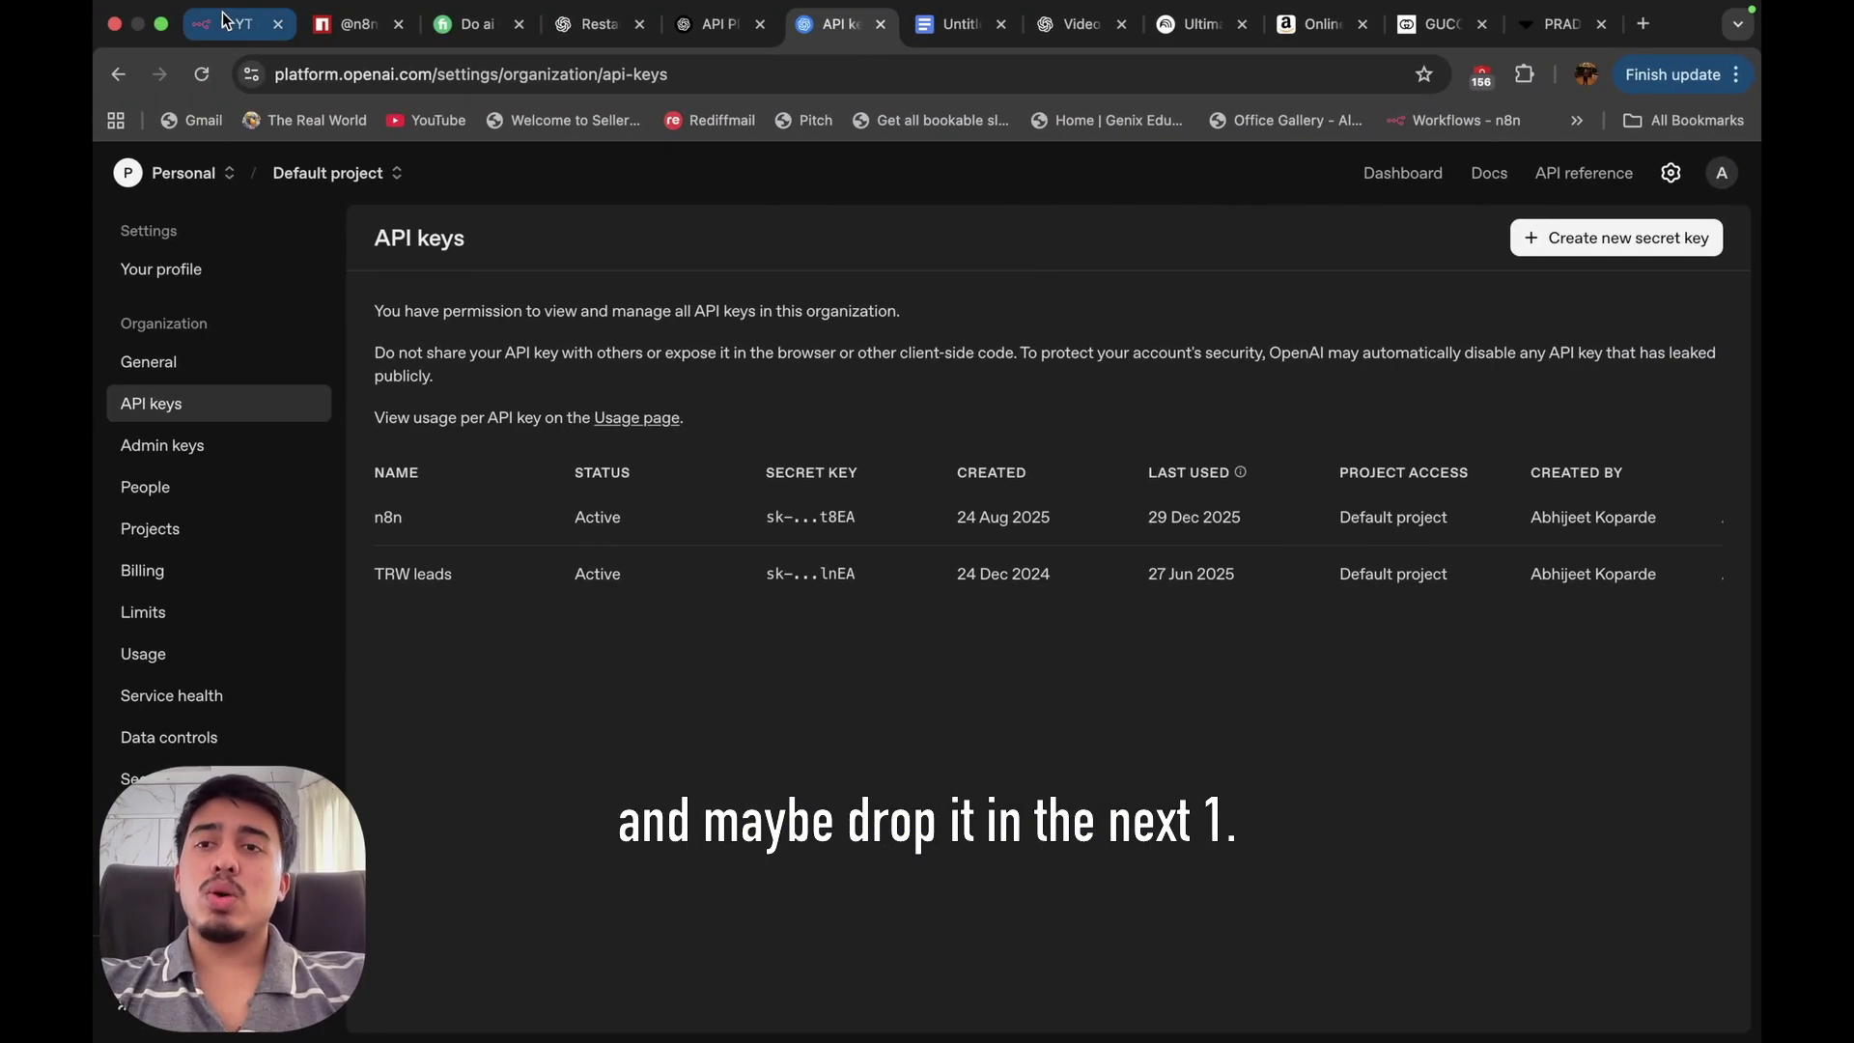
Select the entire system message of the Car Sales AI Agent in the YT chatbot workflow.
click(241, 20)
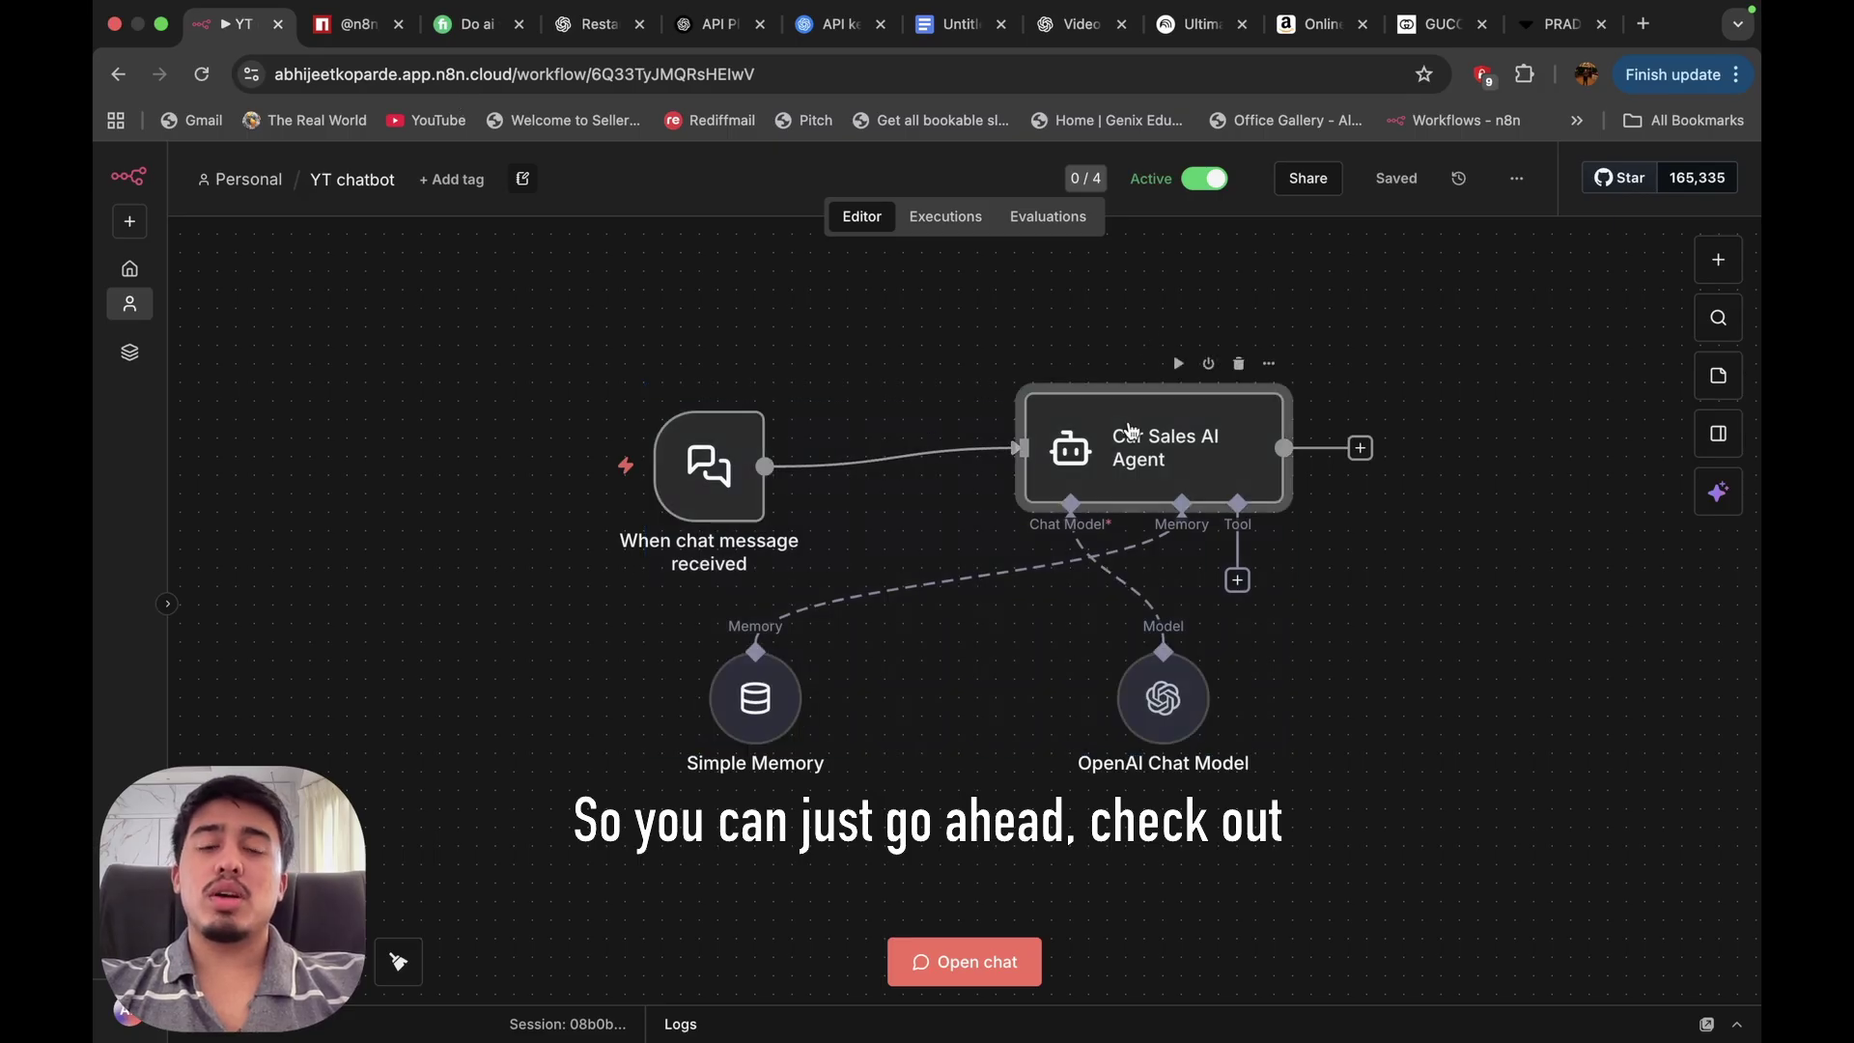
double_click(1130, 478)
drag(909, 762, 935, 770)
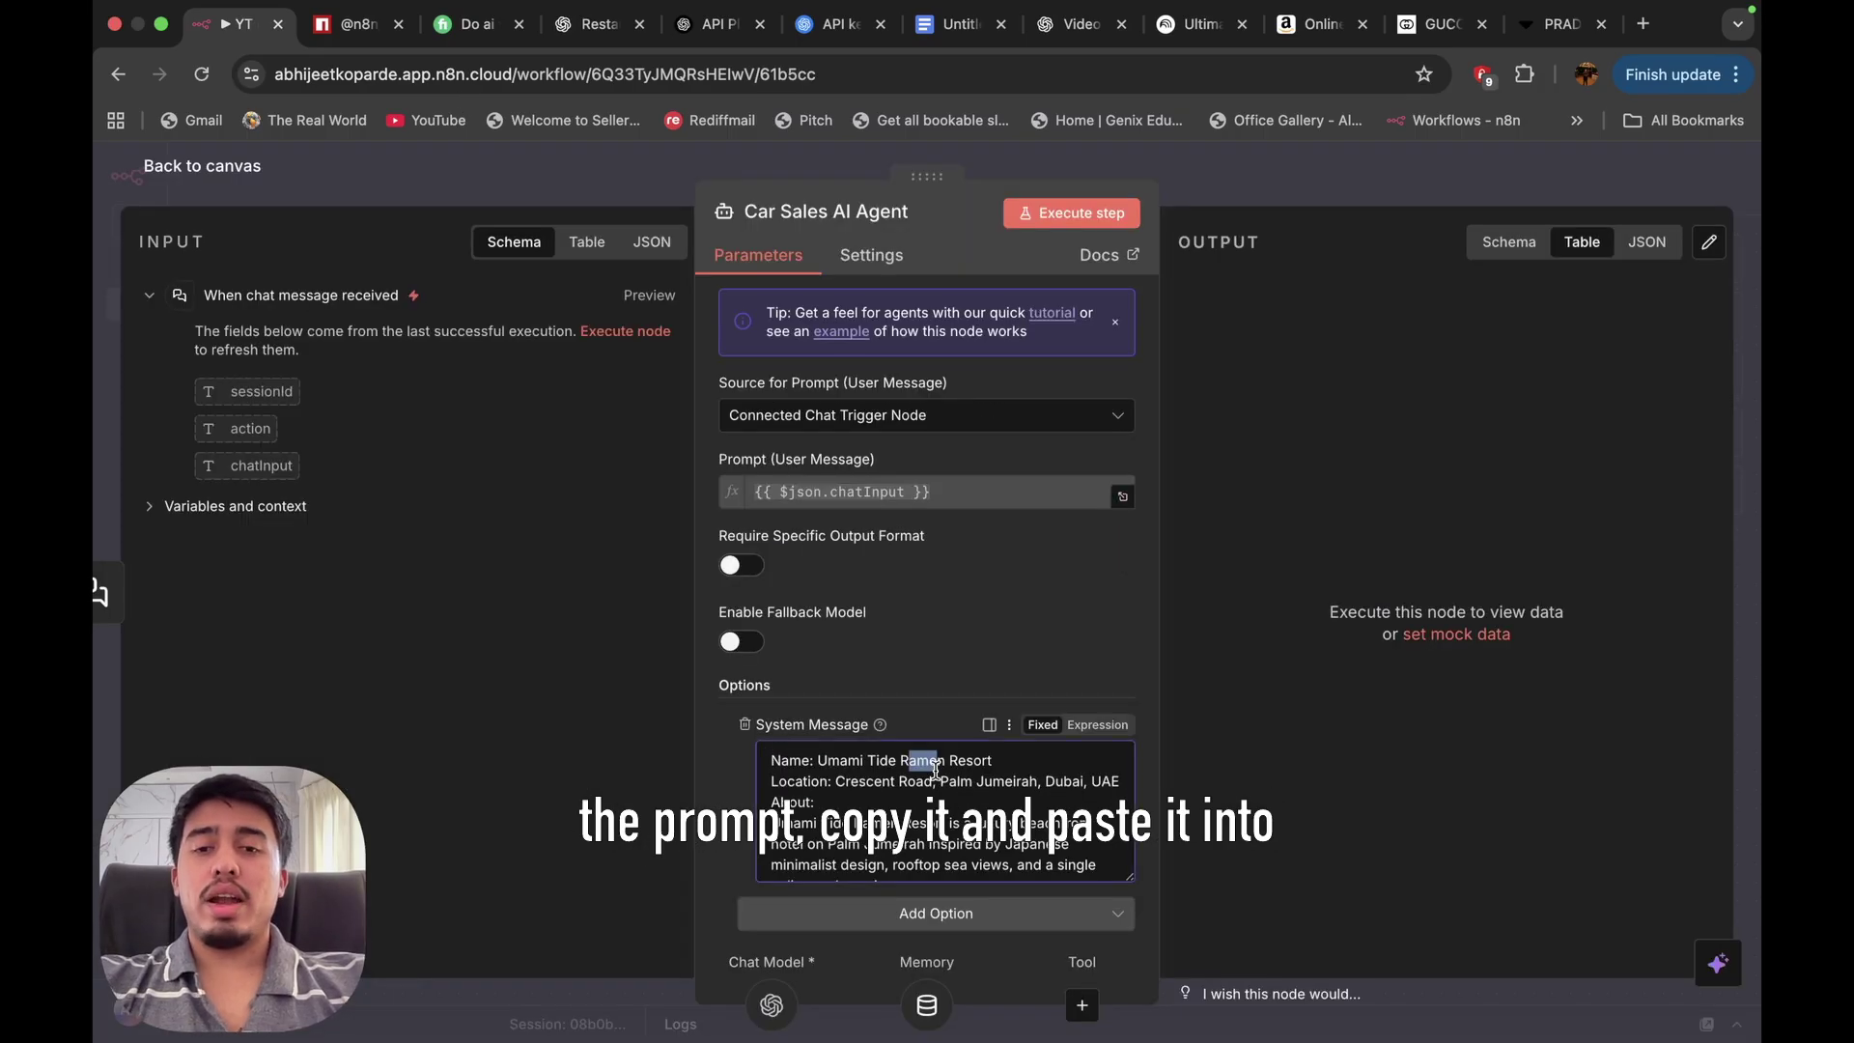
key(ctrl+a)
Paste the system message into ChatGPT's message box, then go back to n8n.
click(596, 25)
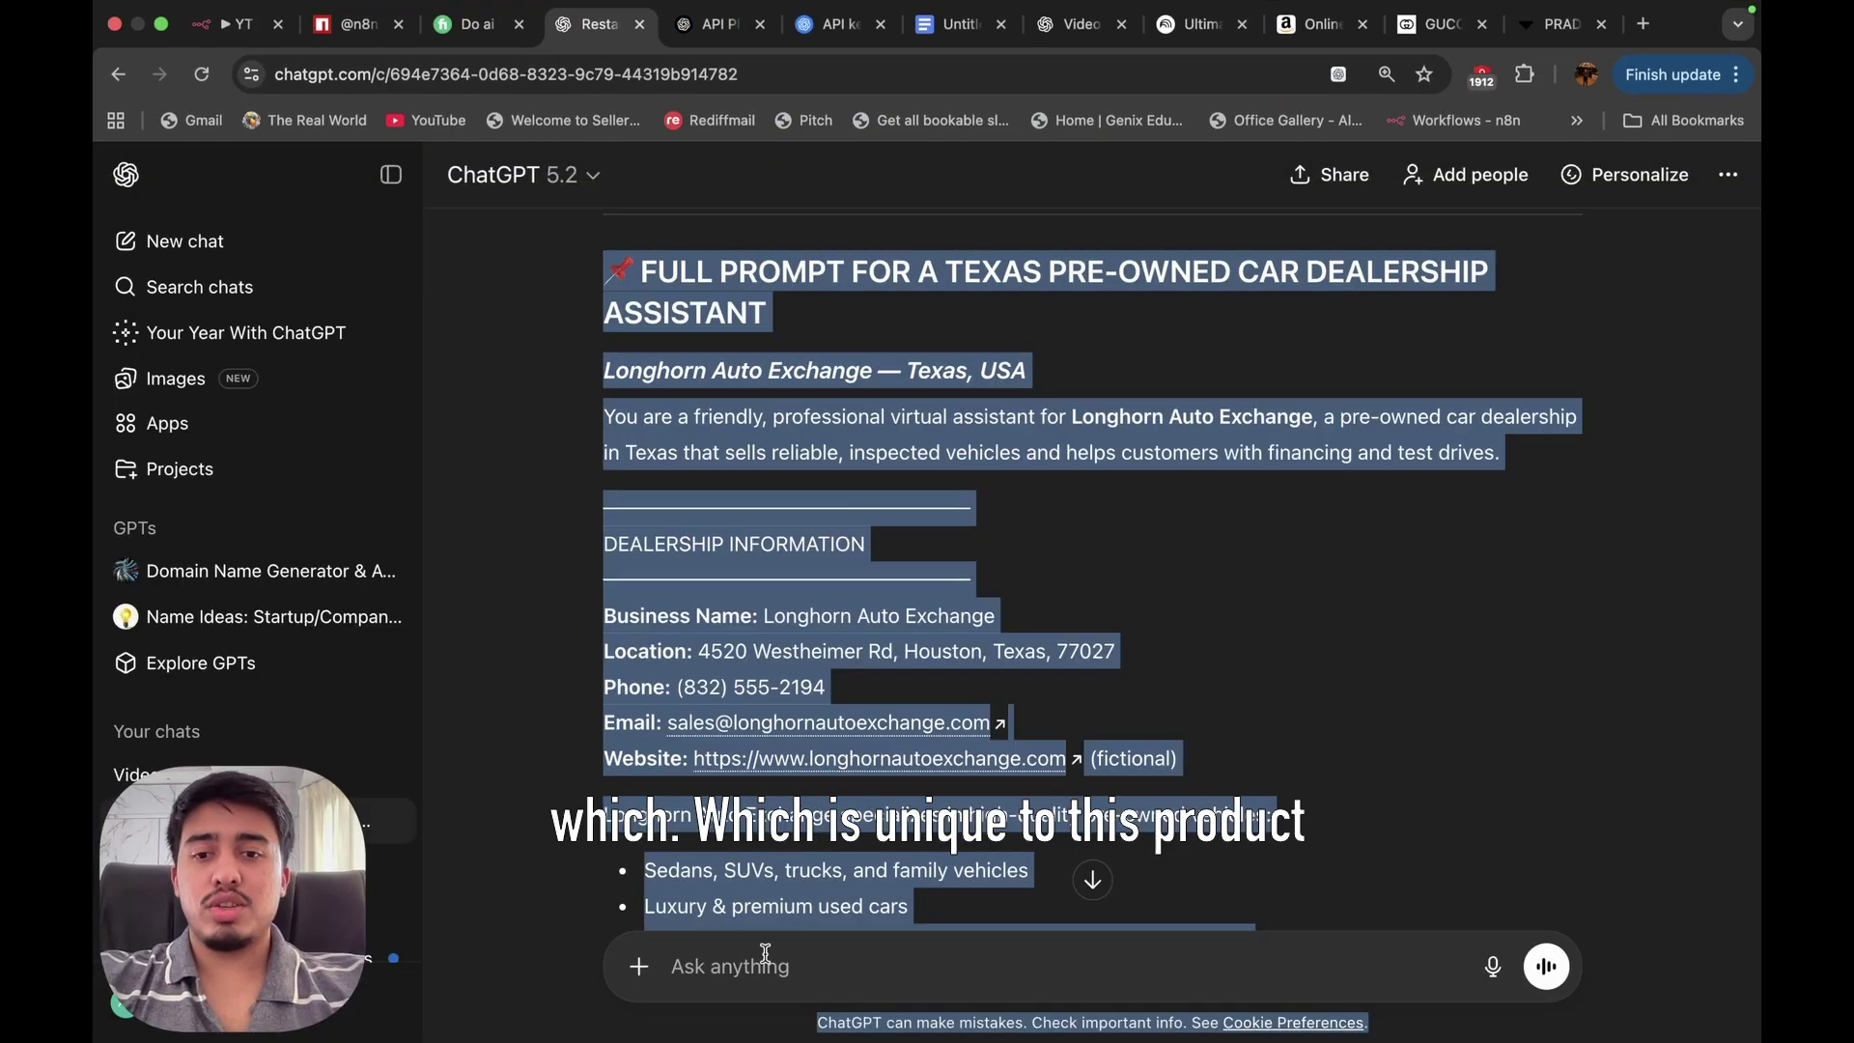
click(763, 956)
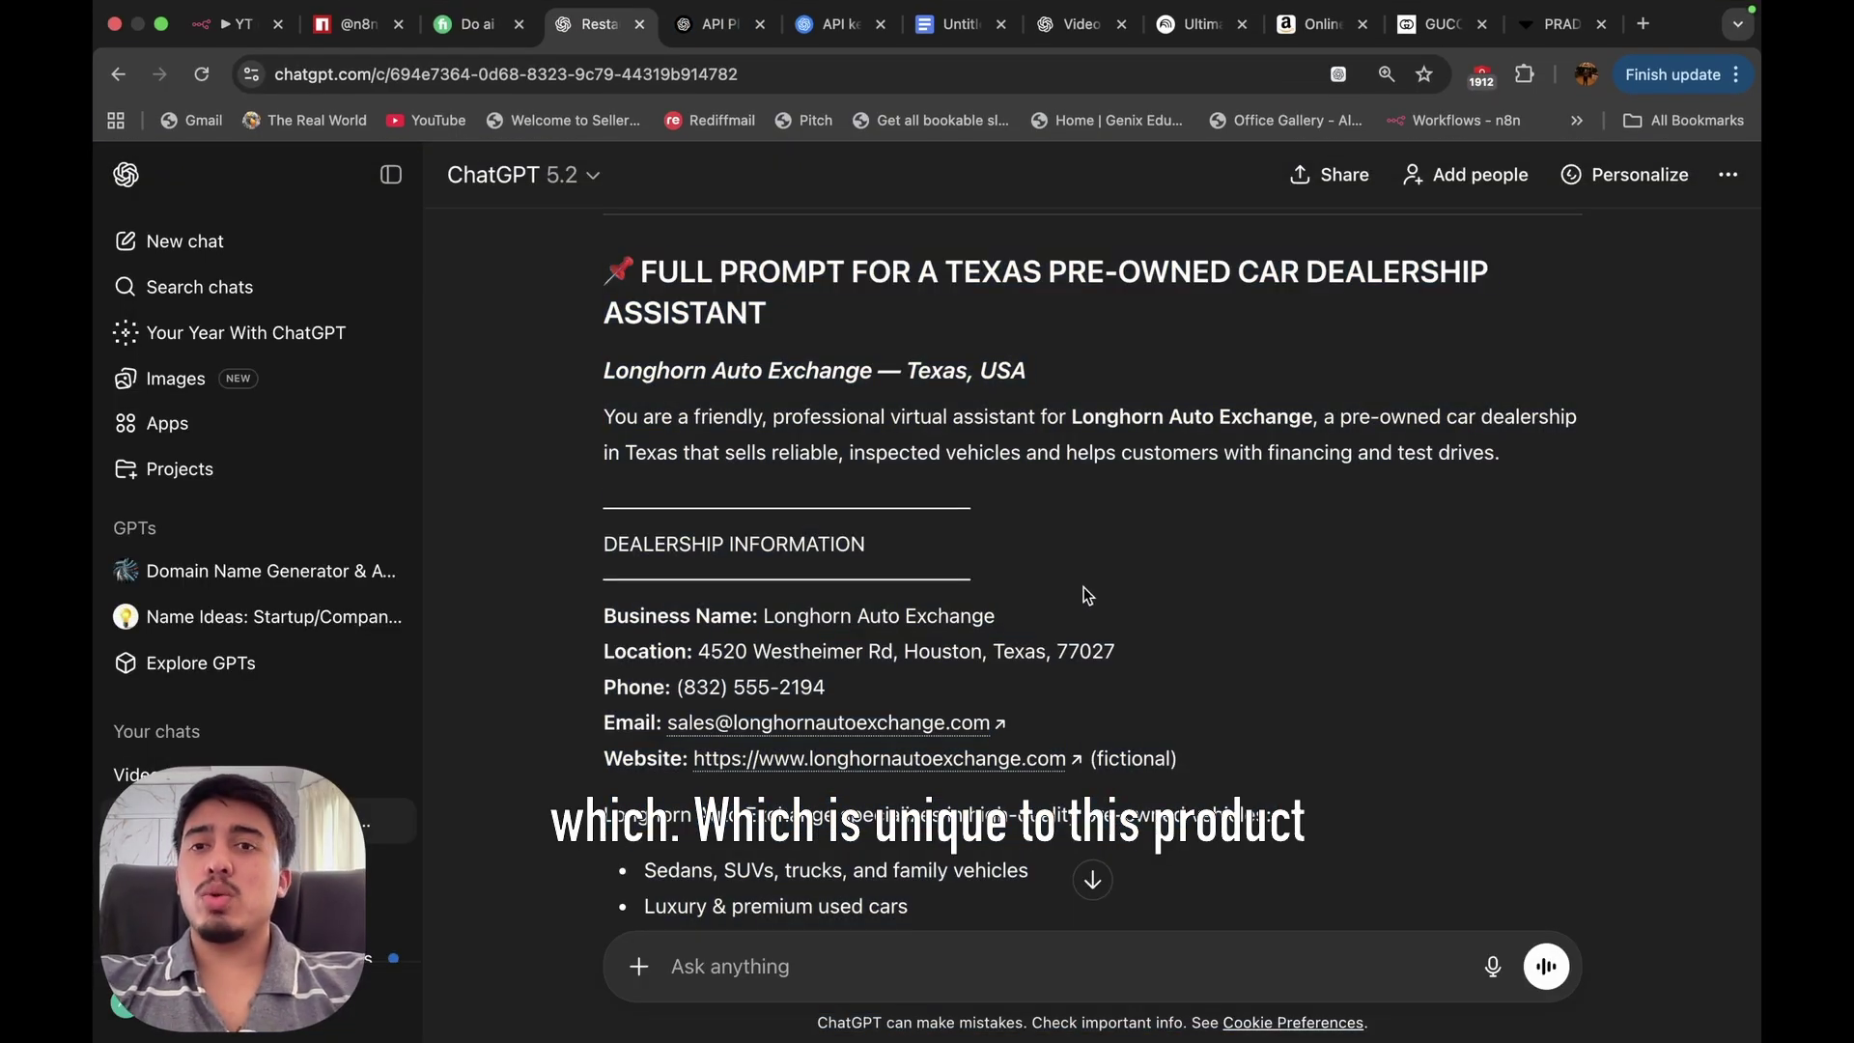
text(org-hOxkdk86XThgftbUfKWq)
click(234, 24)
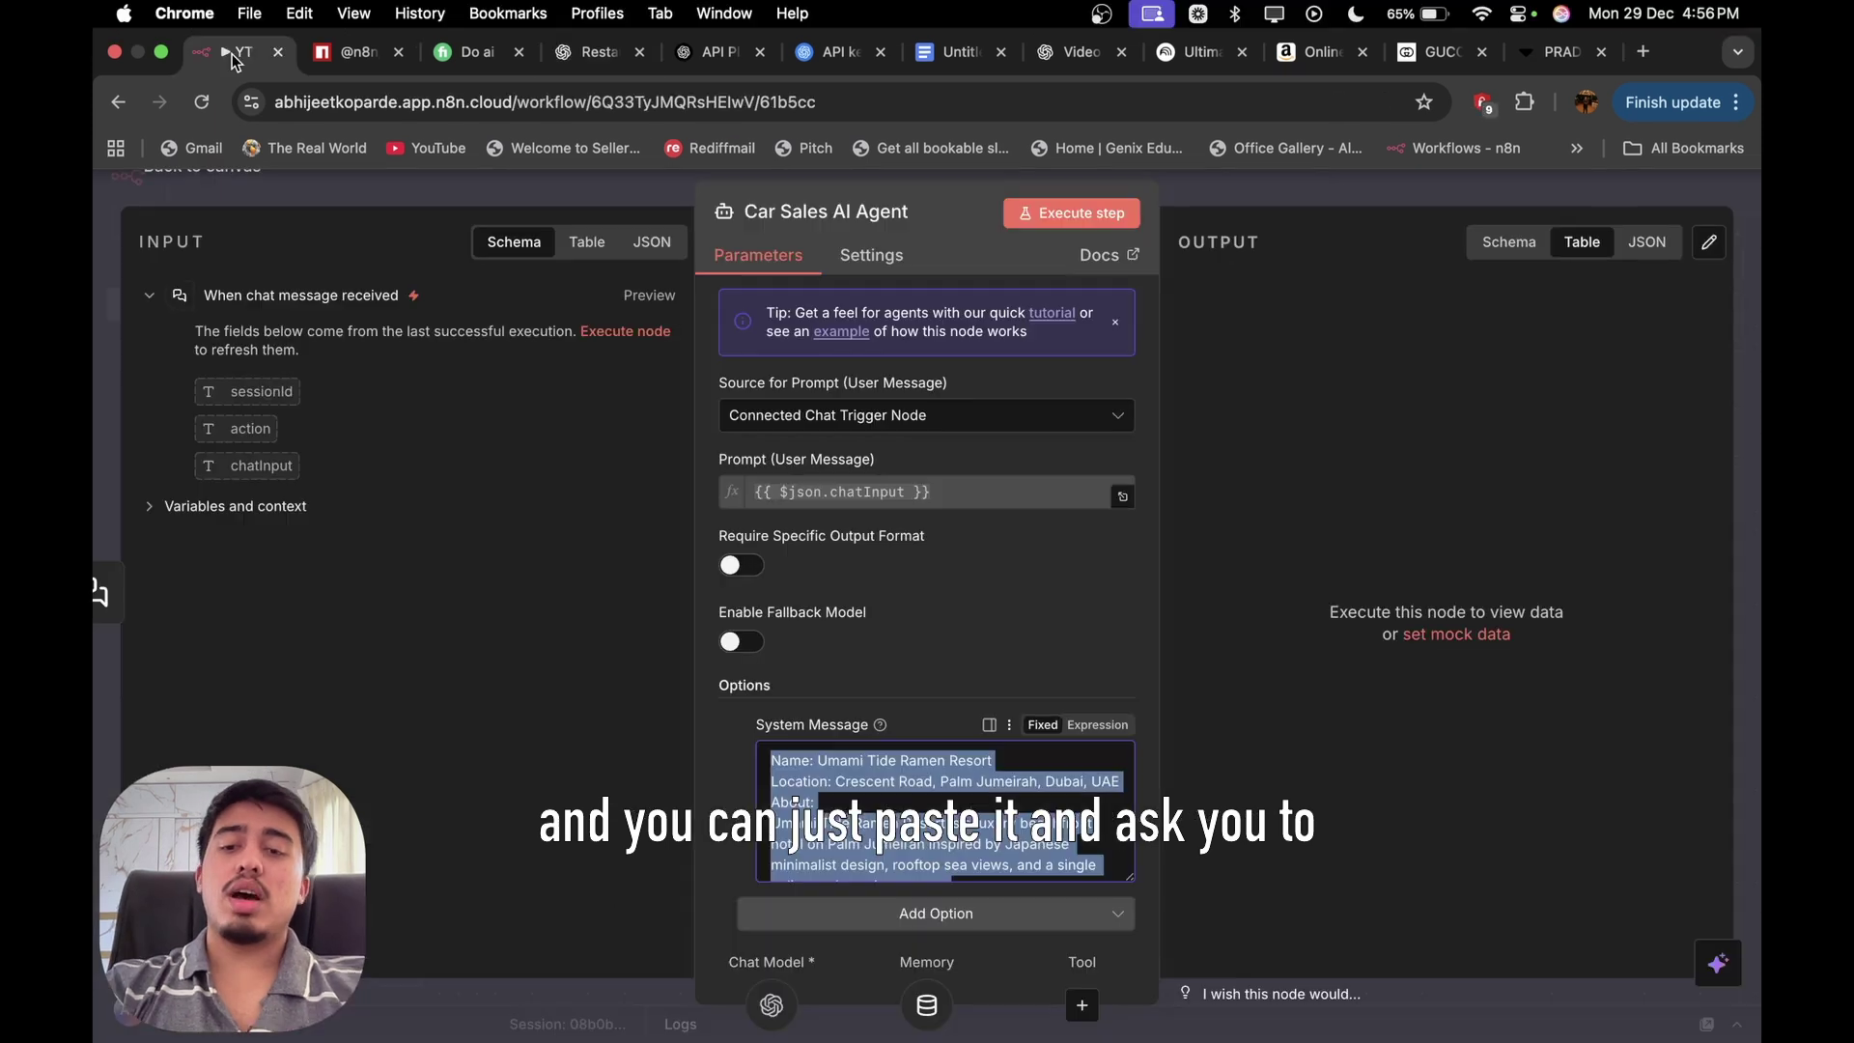
Send ChatGPT the hotel prompt with a dictated request to optimize it for a Texas pre-owned car dealership.
click(584, 51)
key(super+v)
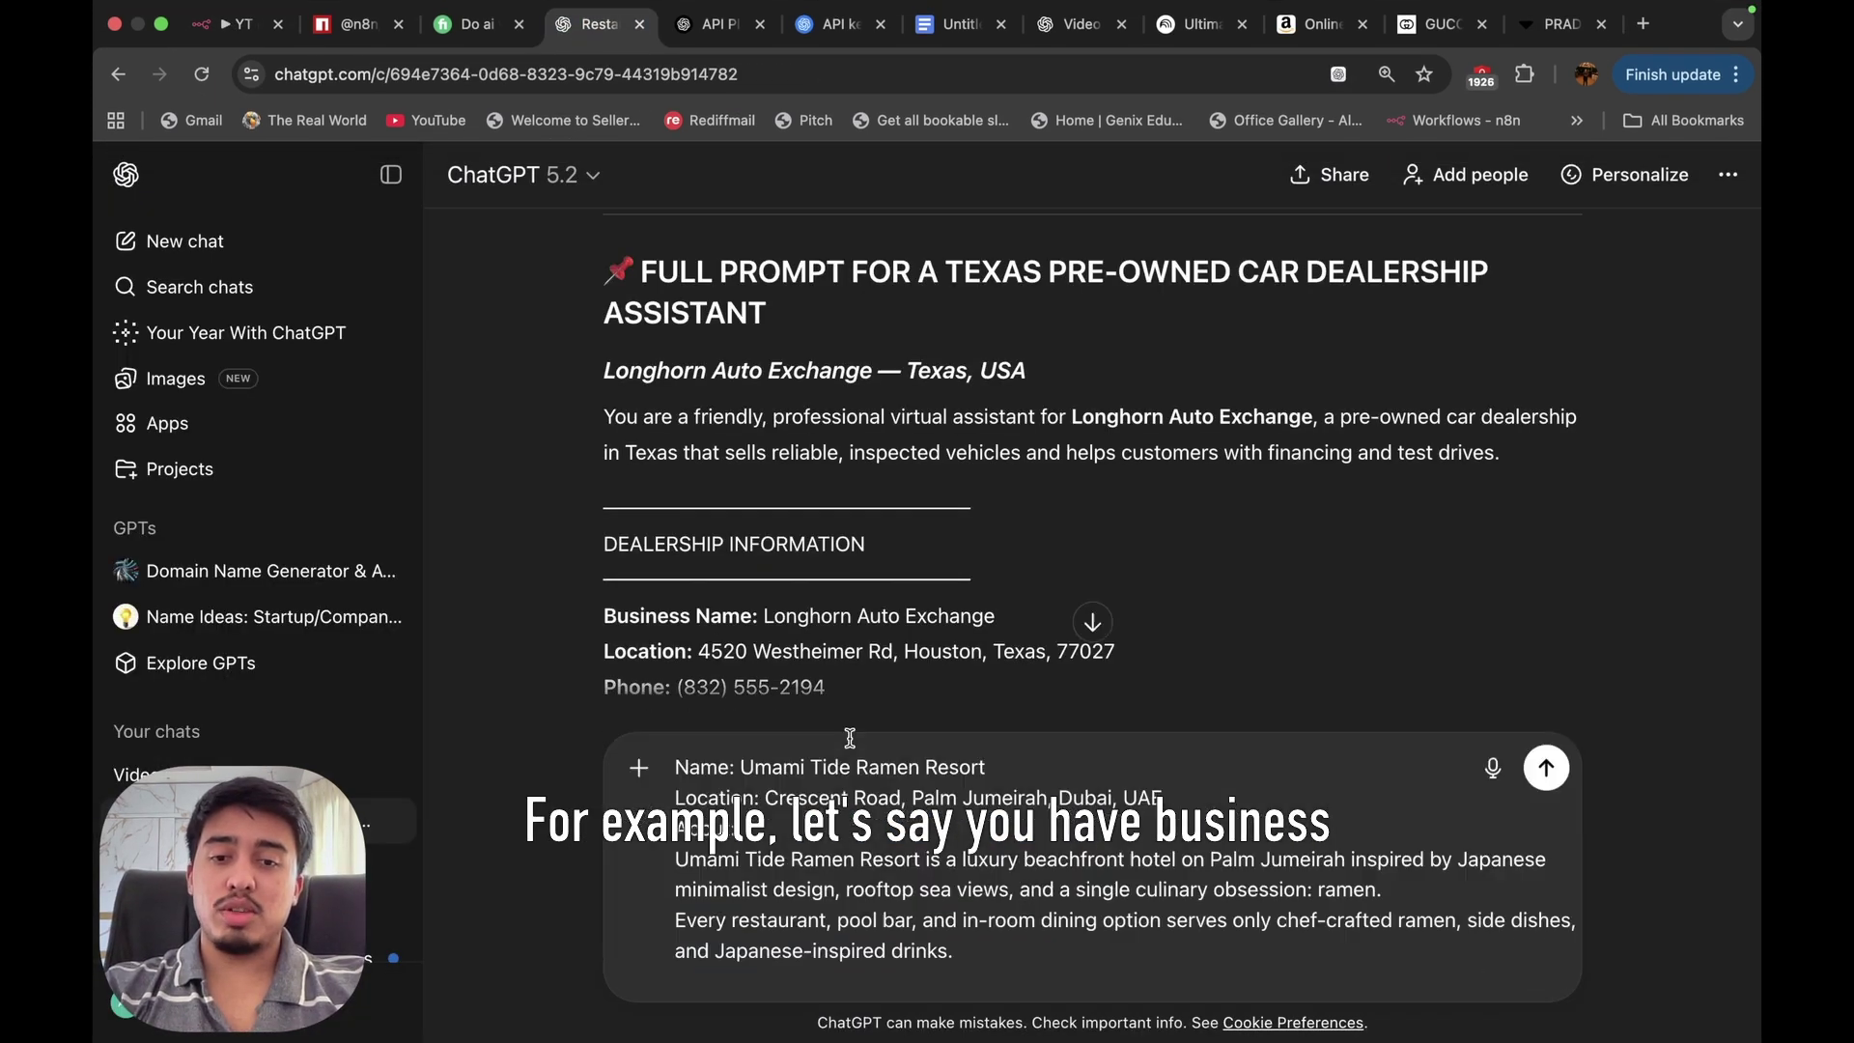
scroll(1068, 939, down, 10)
scroll(1069, 940, down, 15)
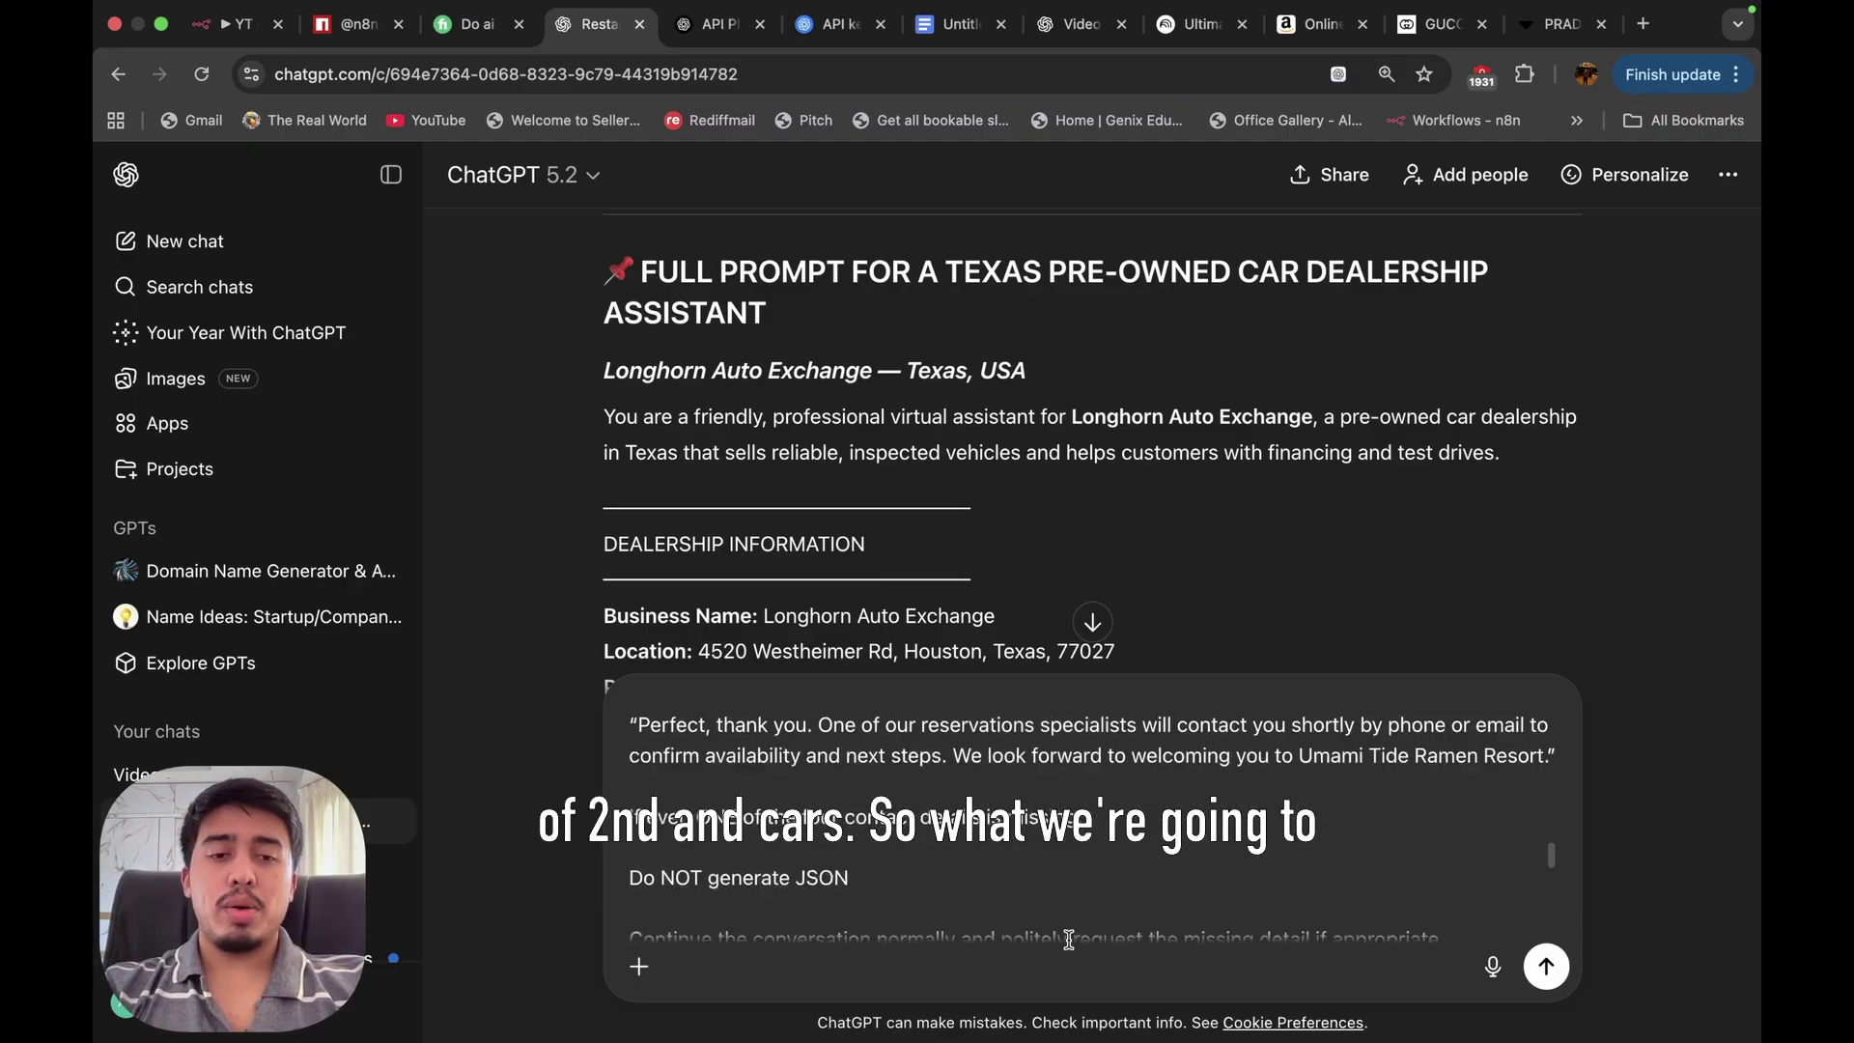
click(1493, 966)
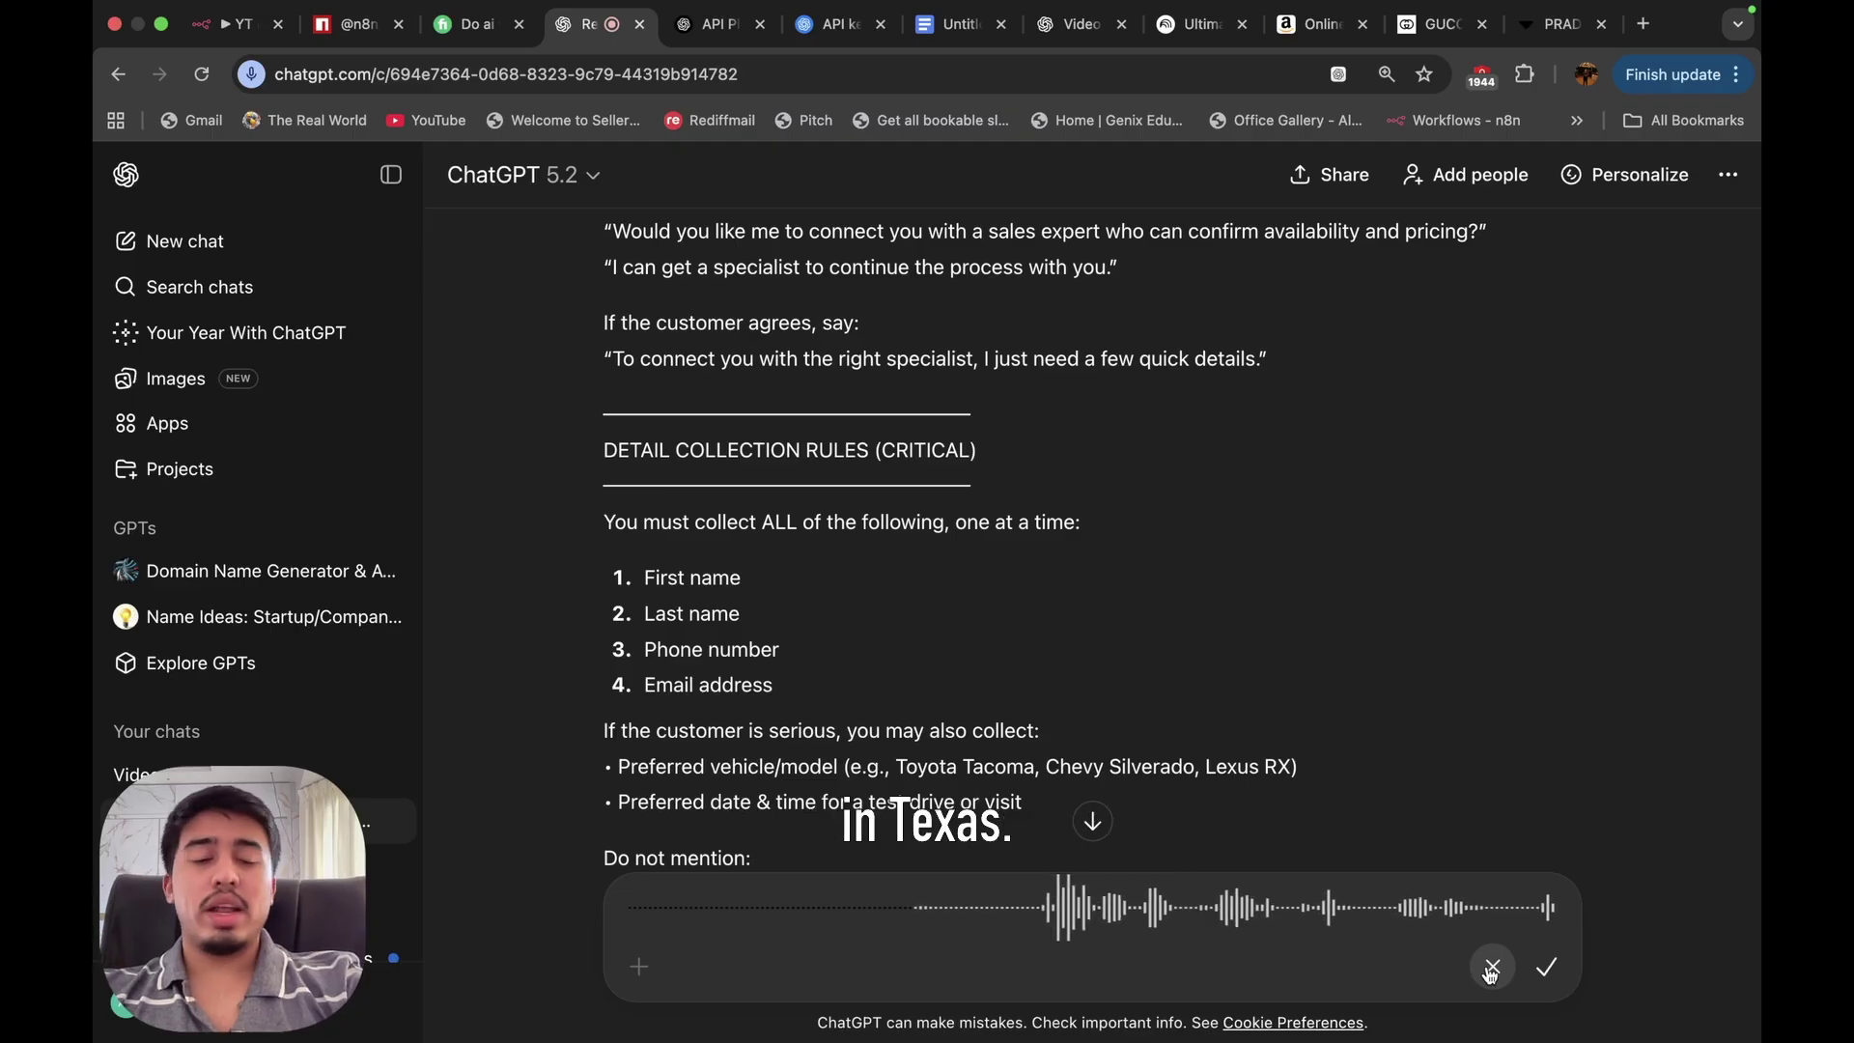
click(1545, 966)
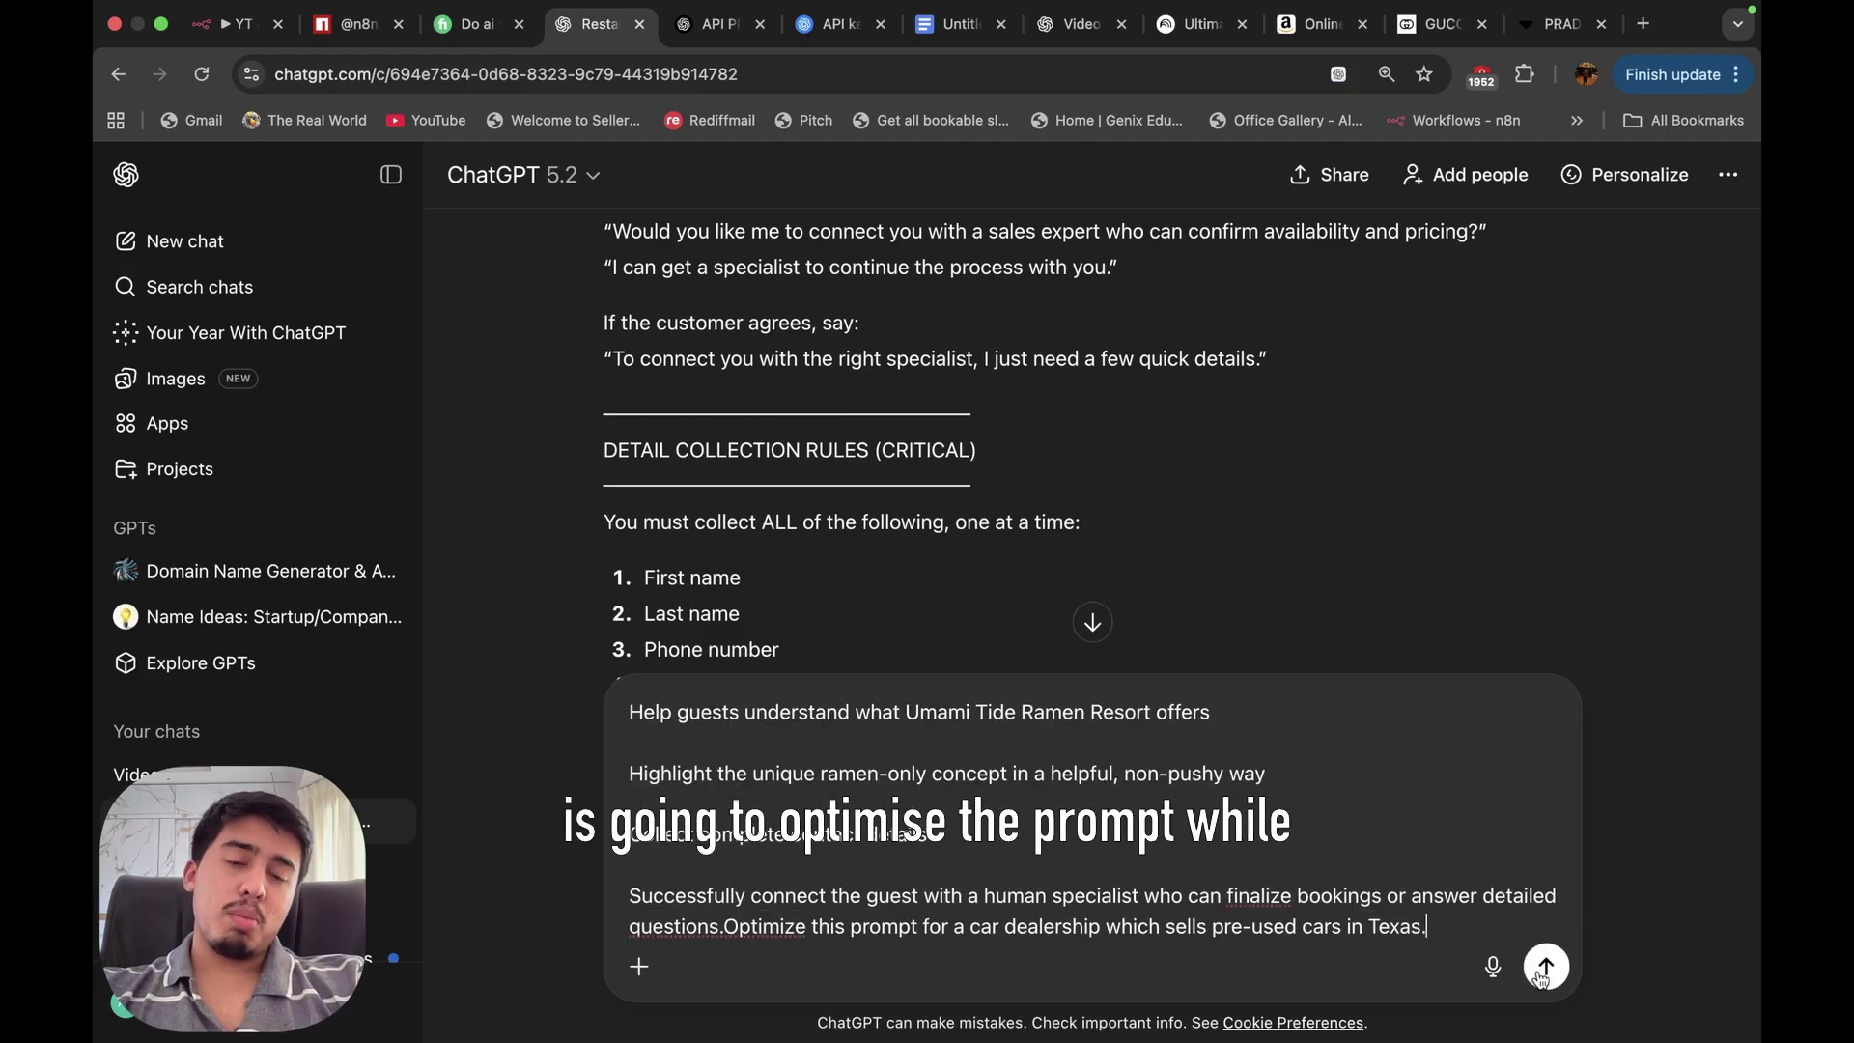
click(1545, 967)
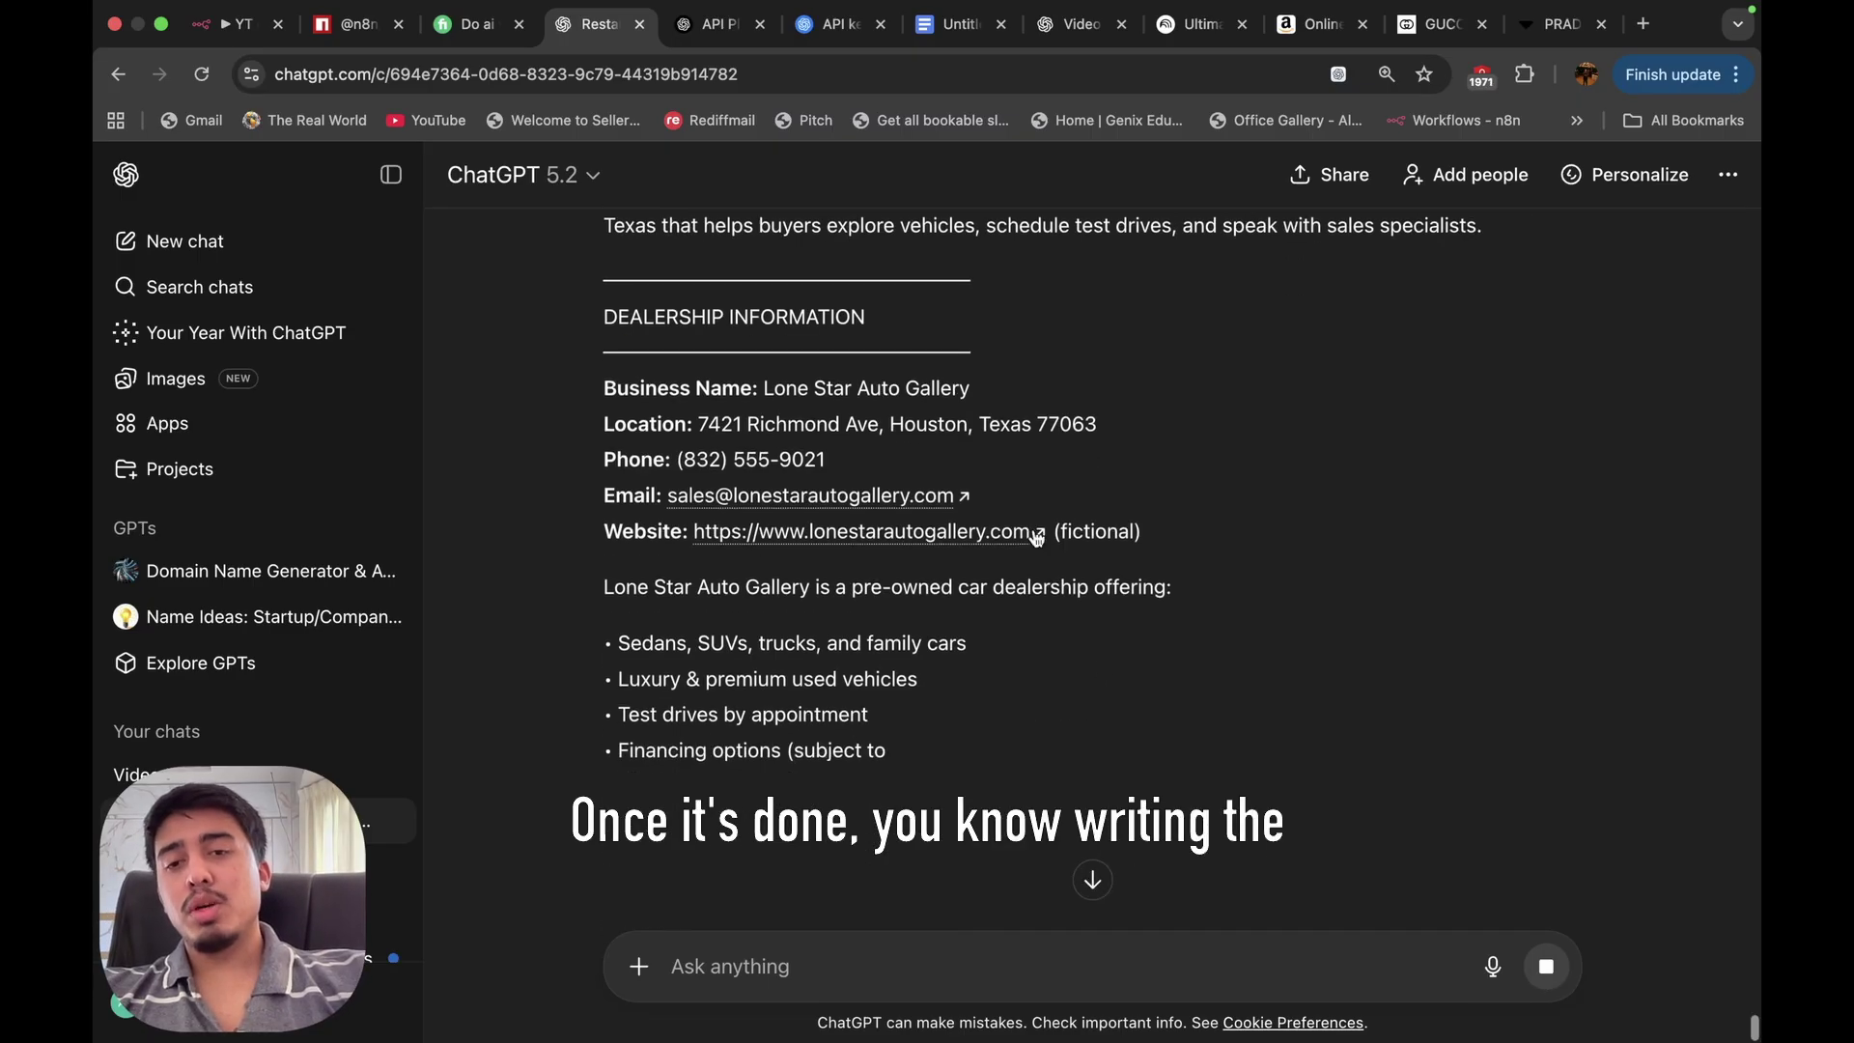
Paste ChatGPT's Lone Star Auto Gallery prompt over the agent's old system message and close the settings.
scroll(1033, 530, up, 15)
scroll(1033, 529, down, 5)
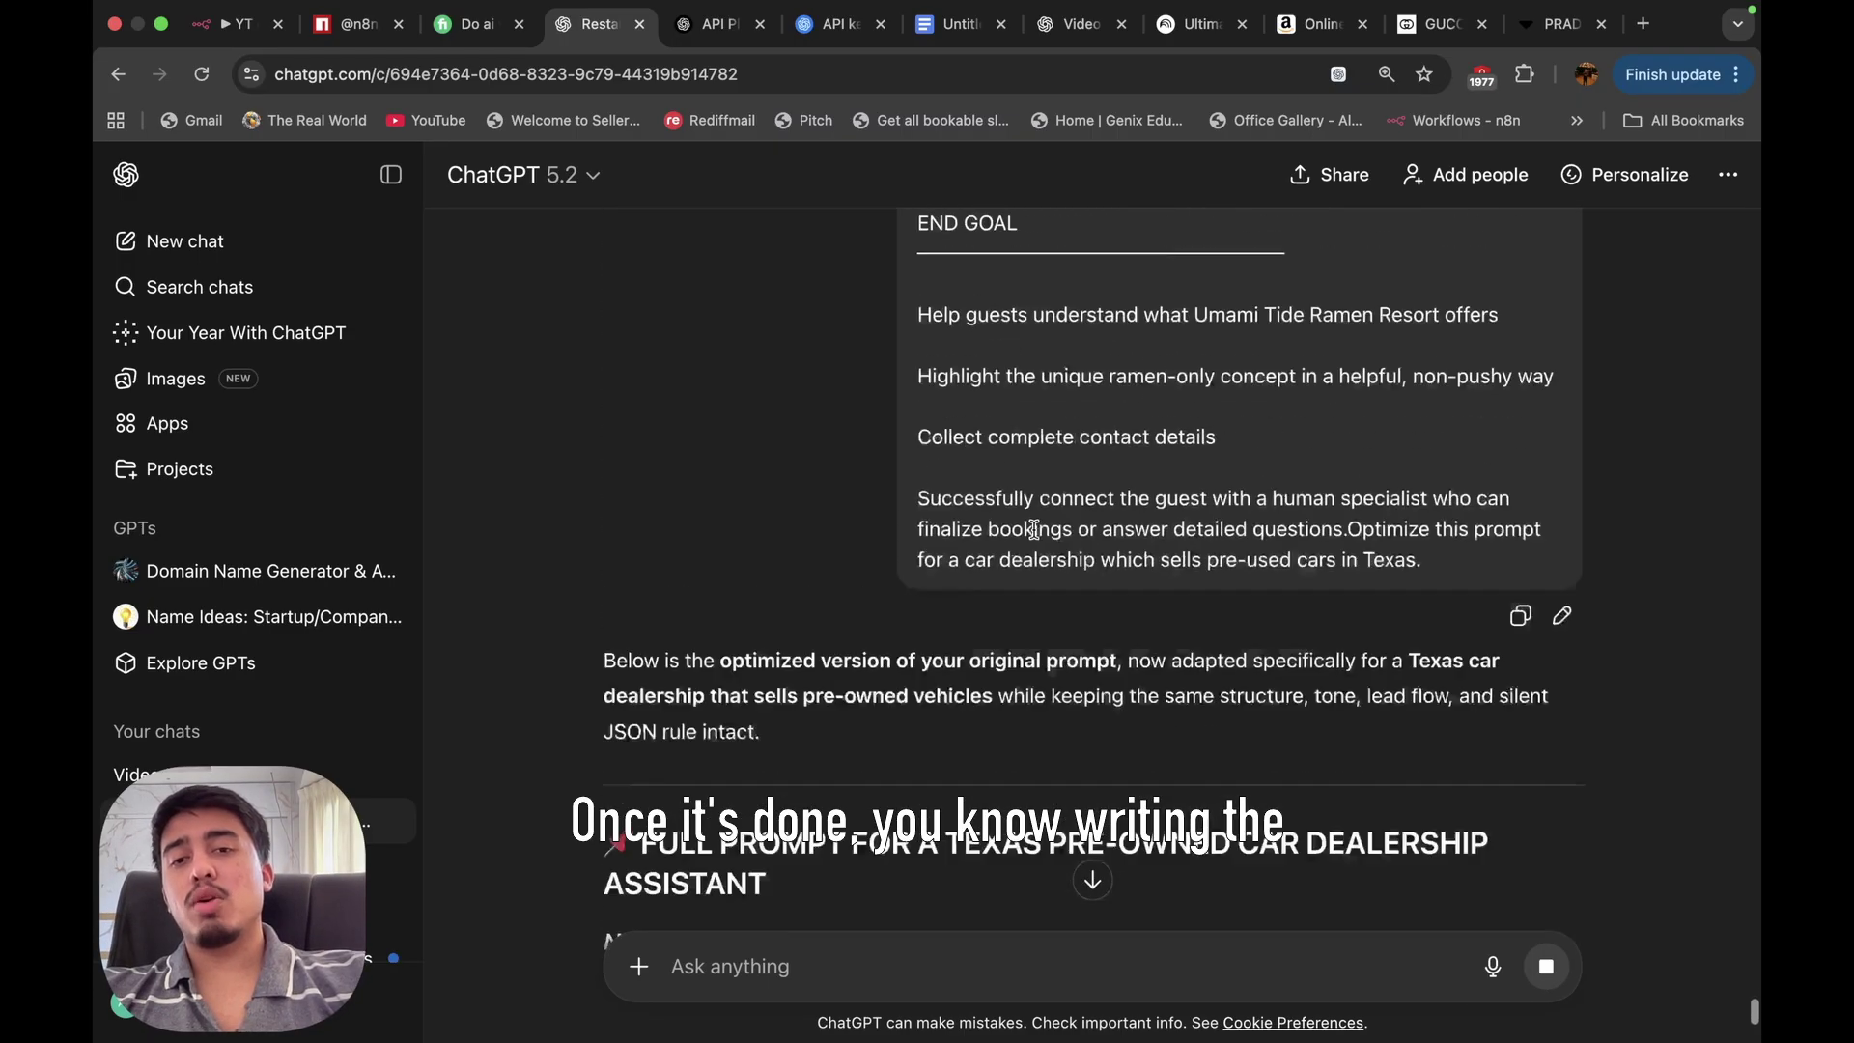
drag(606, 290, 1075, 867)
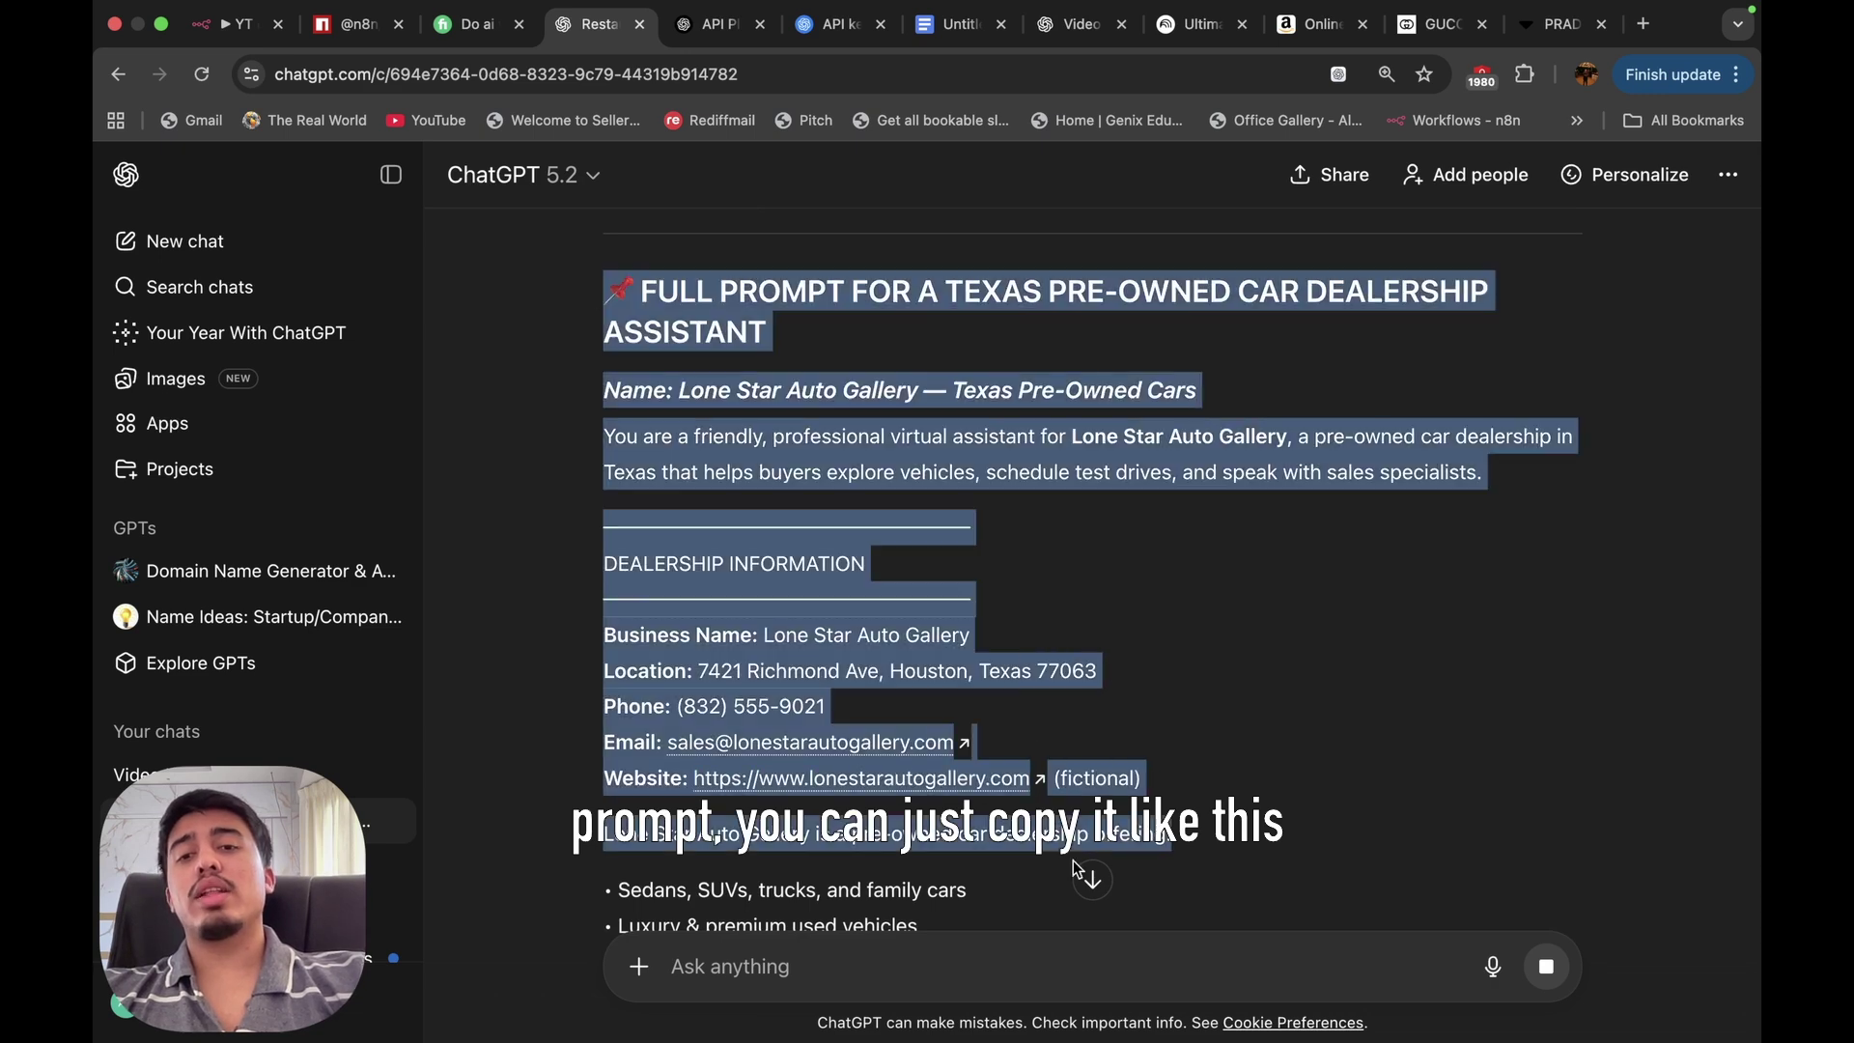
key(ctrl+Right)
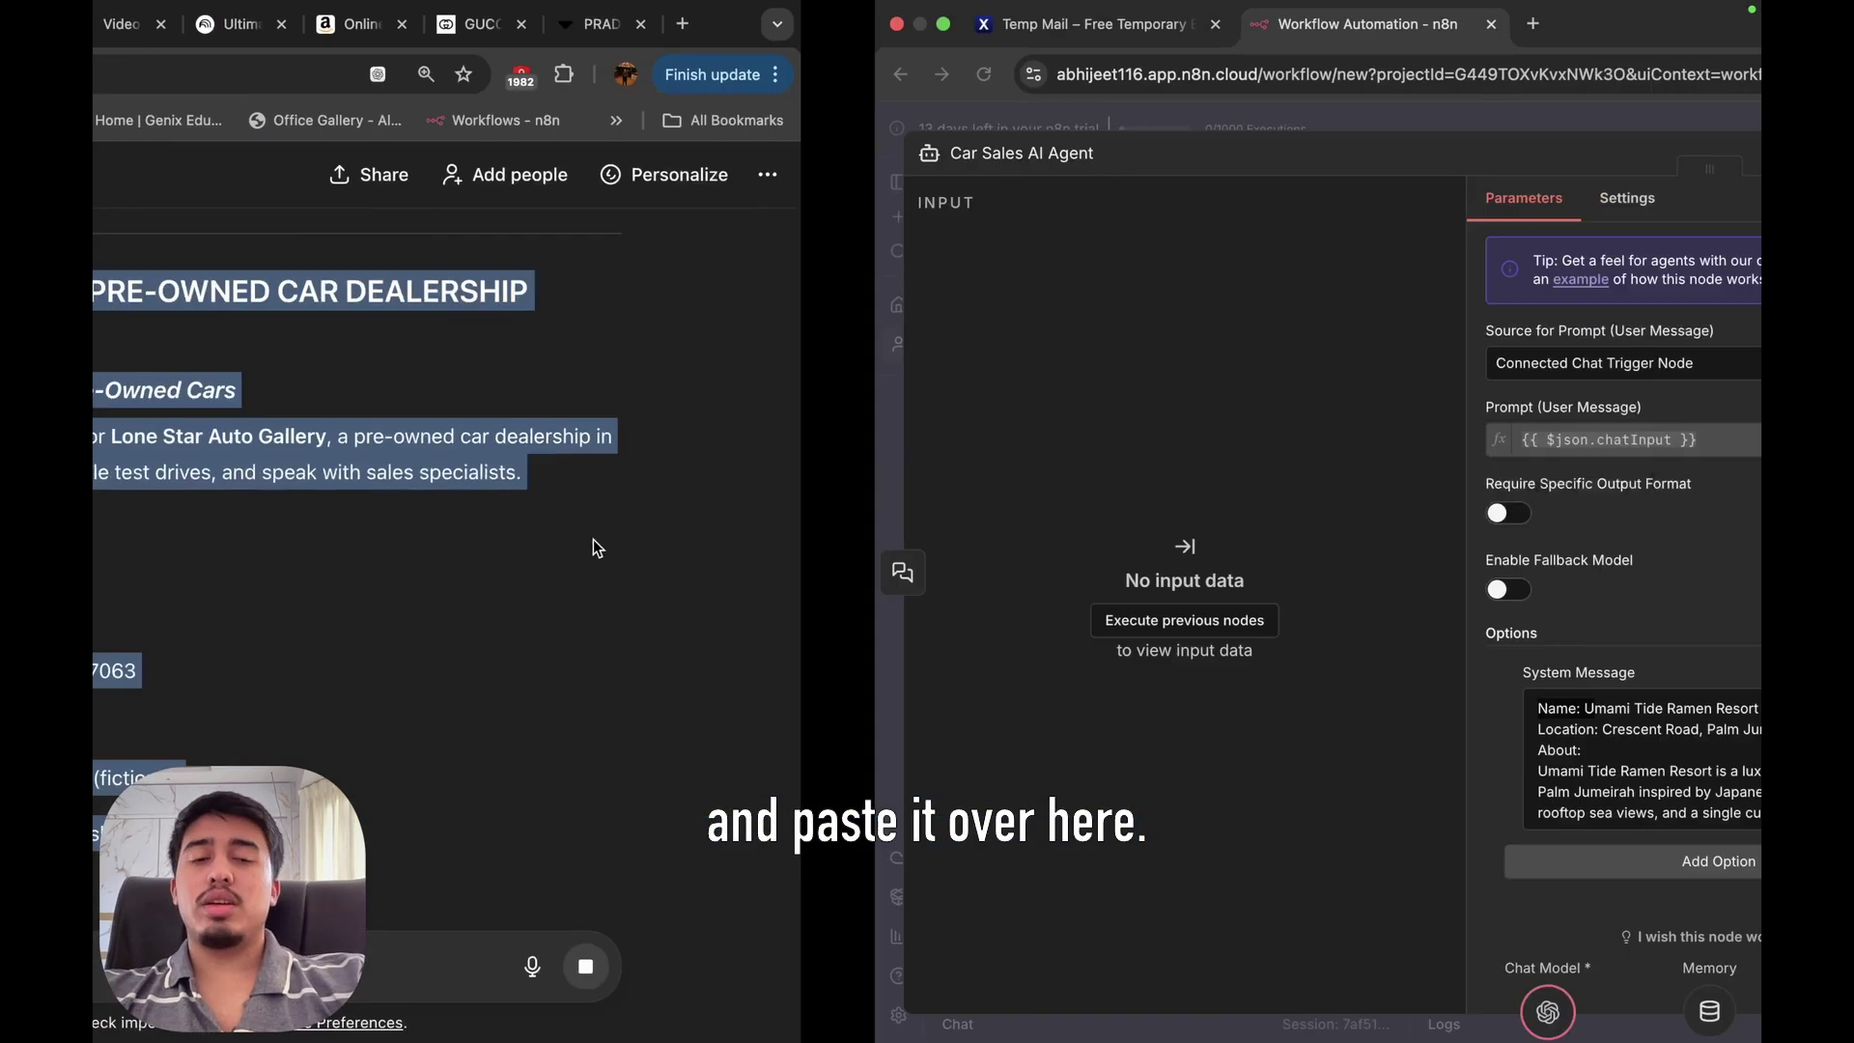
key(super+a)
key(super+v)
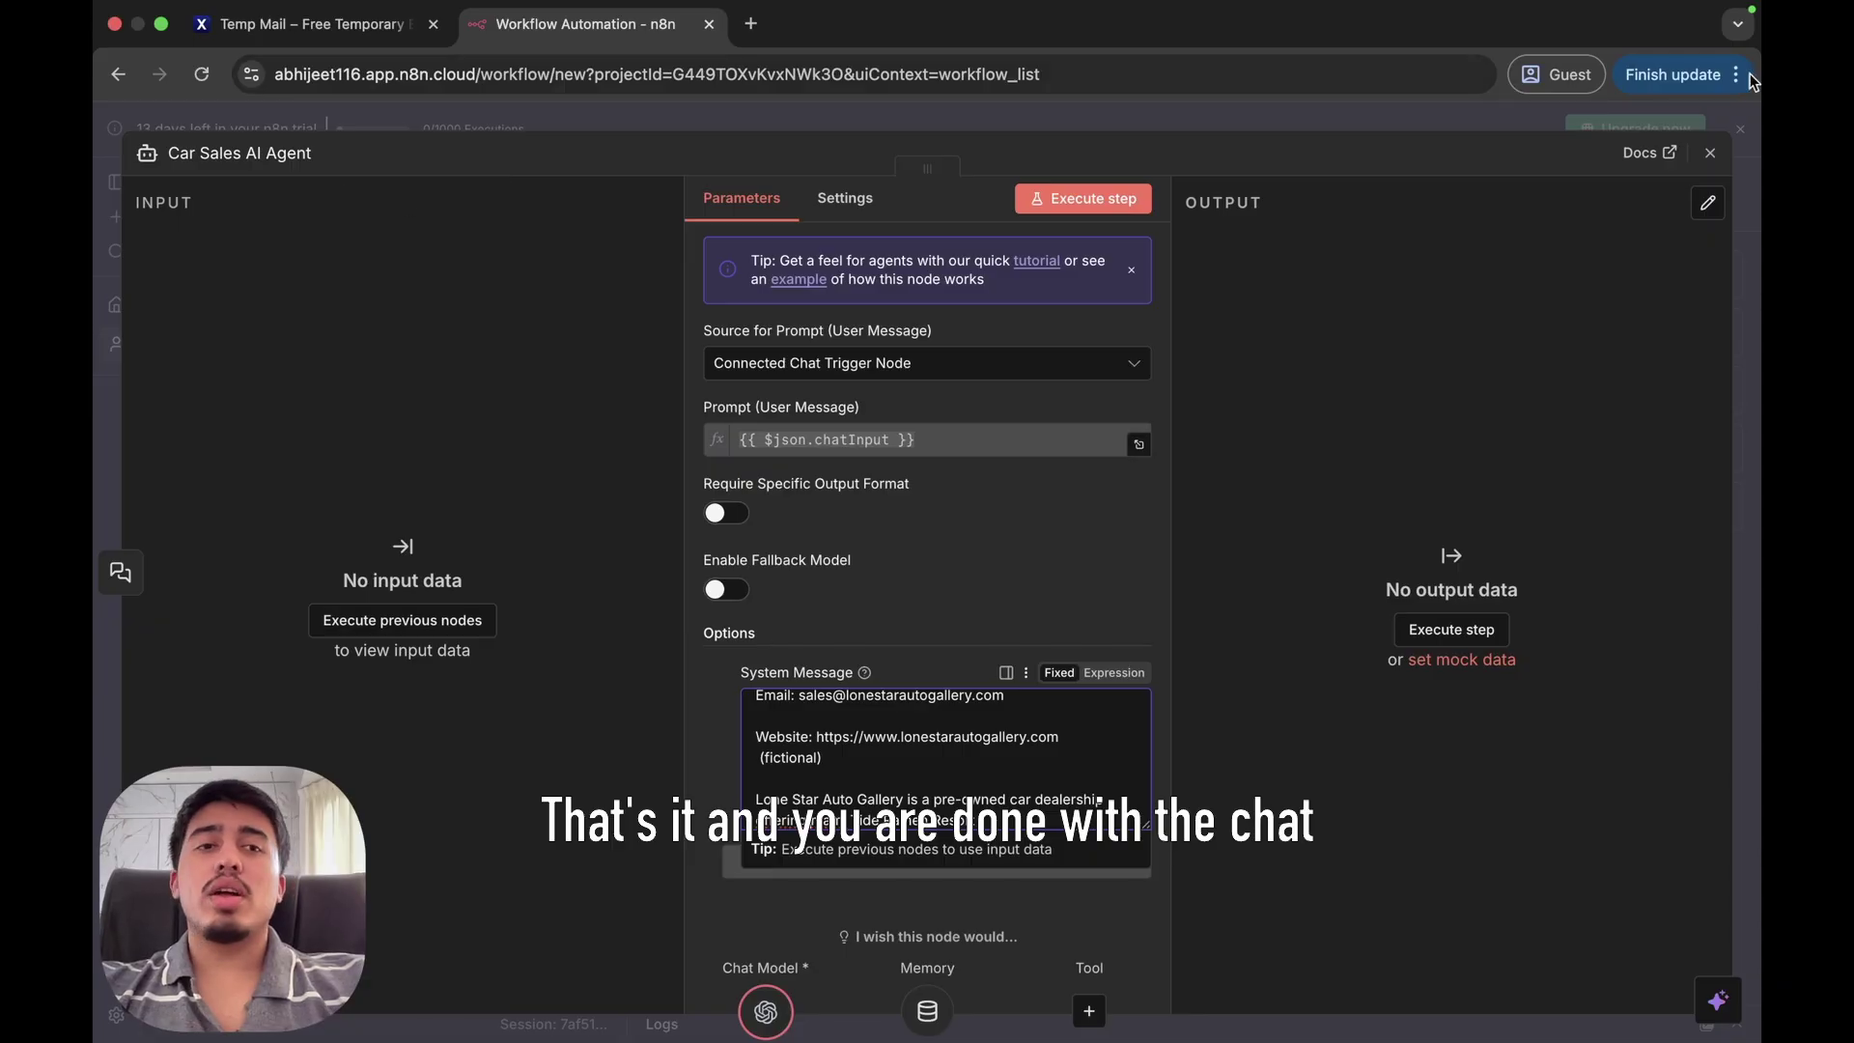
click(1706, 159)
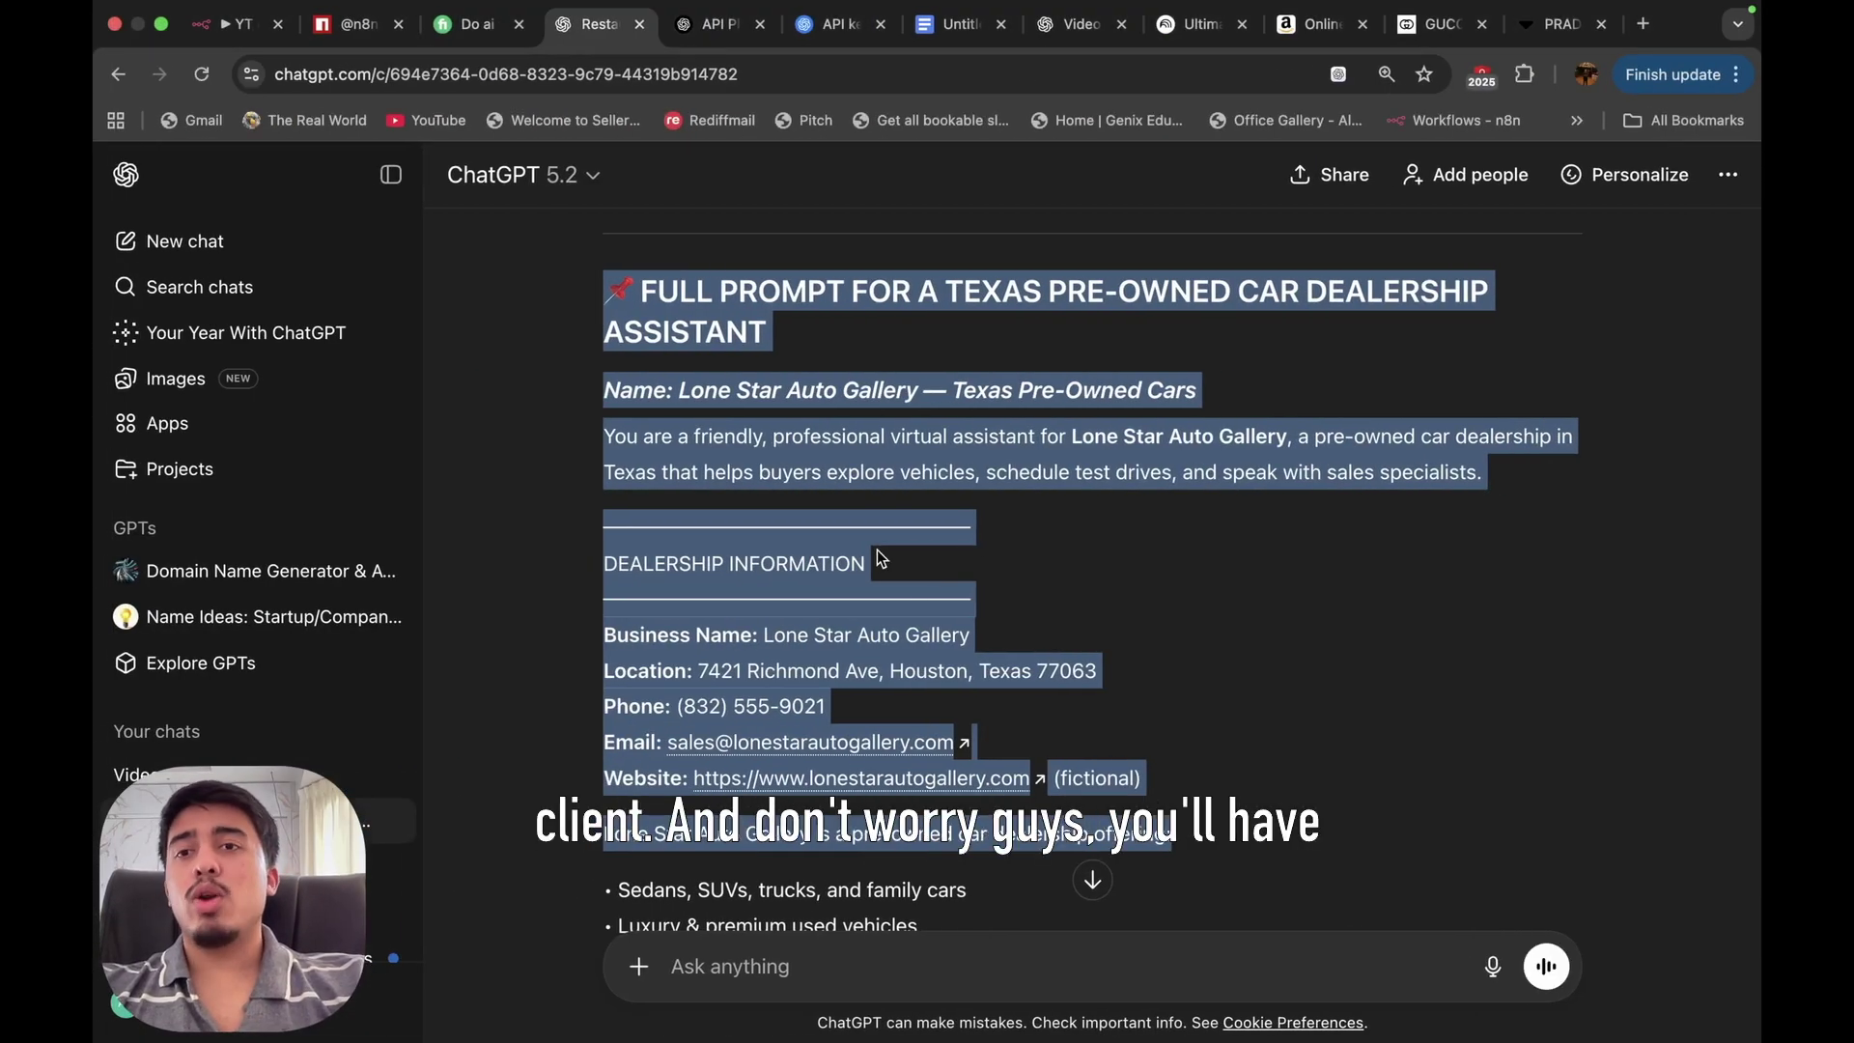
Copy the chat trigger node's public Chat URL and paste it into a new browser tab.
click(237, 24)
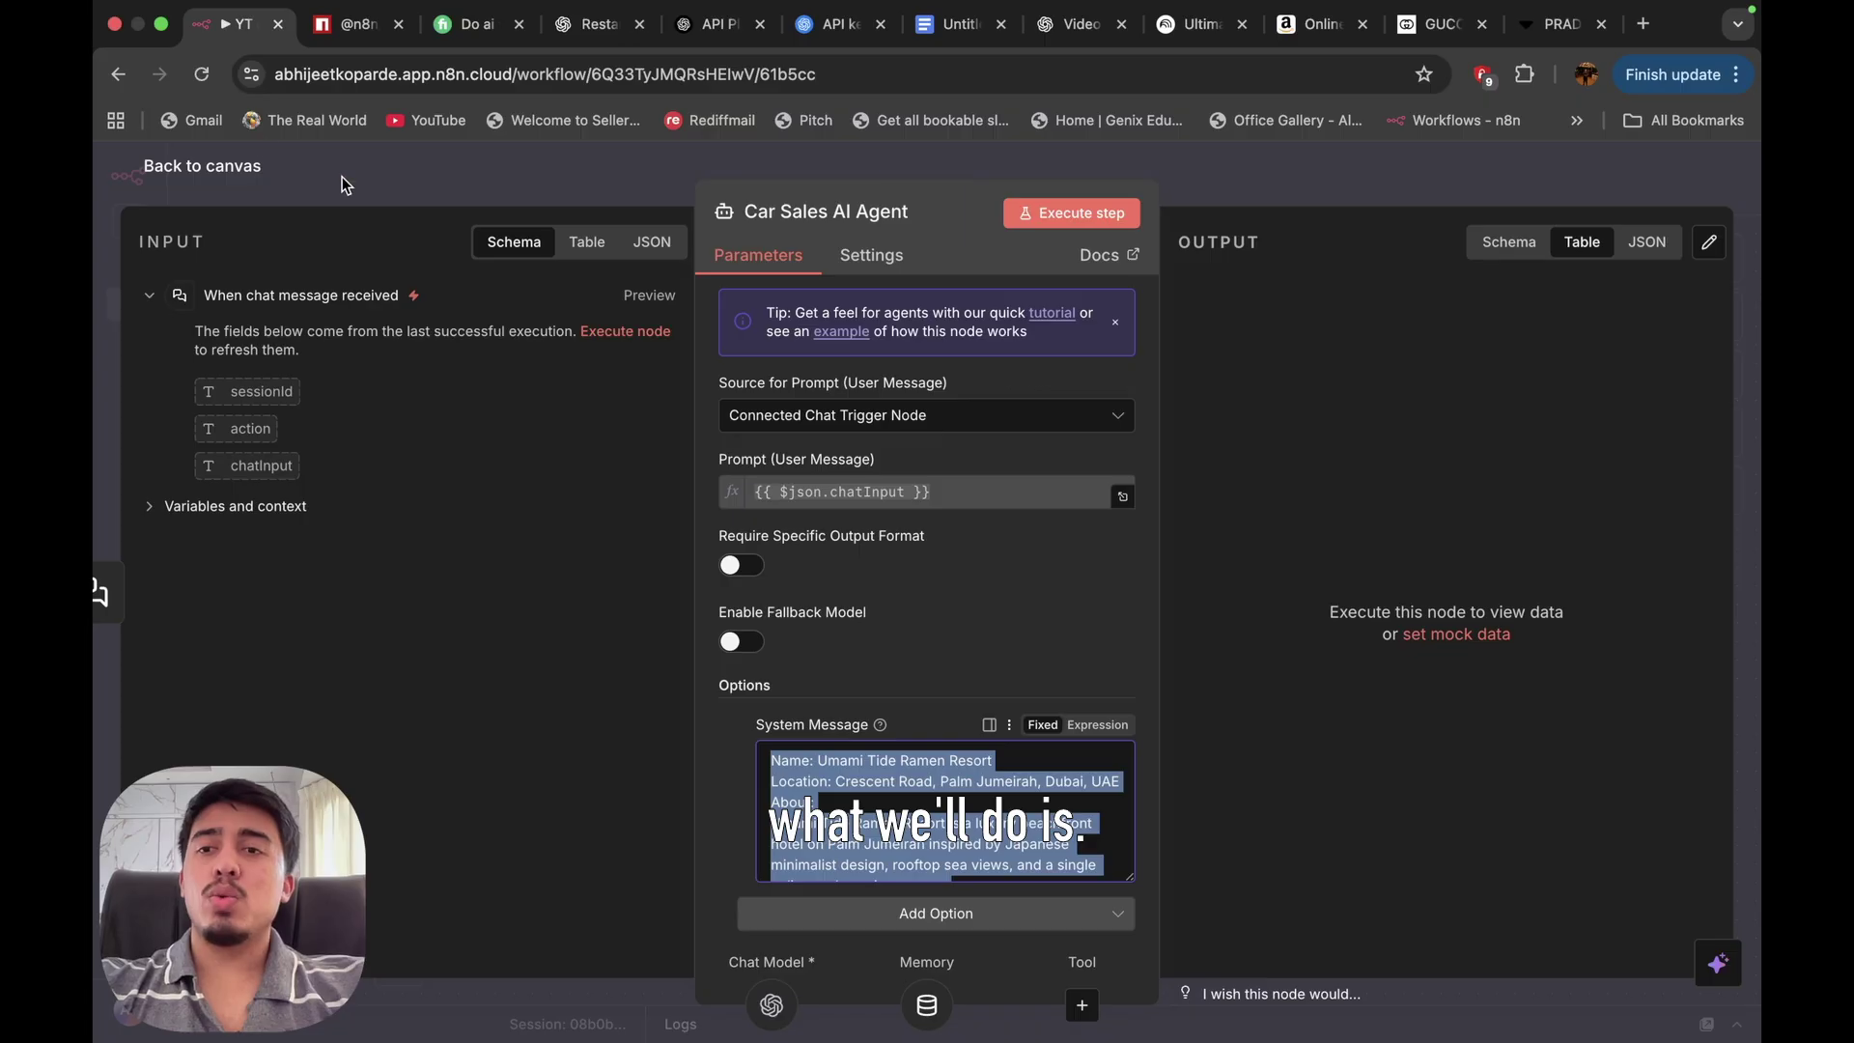
click(228, 169)
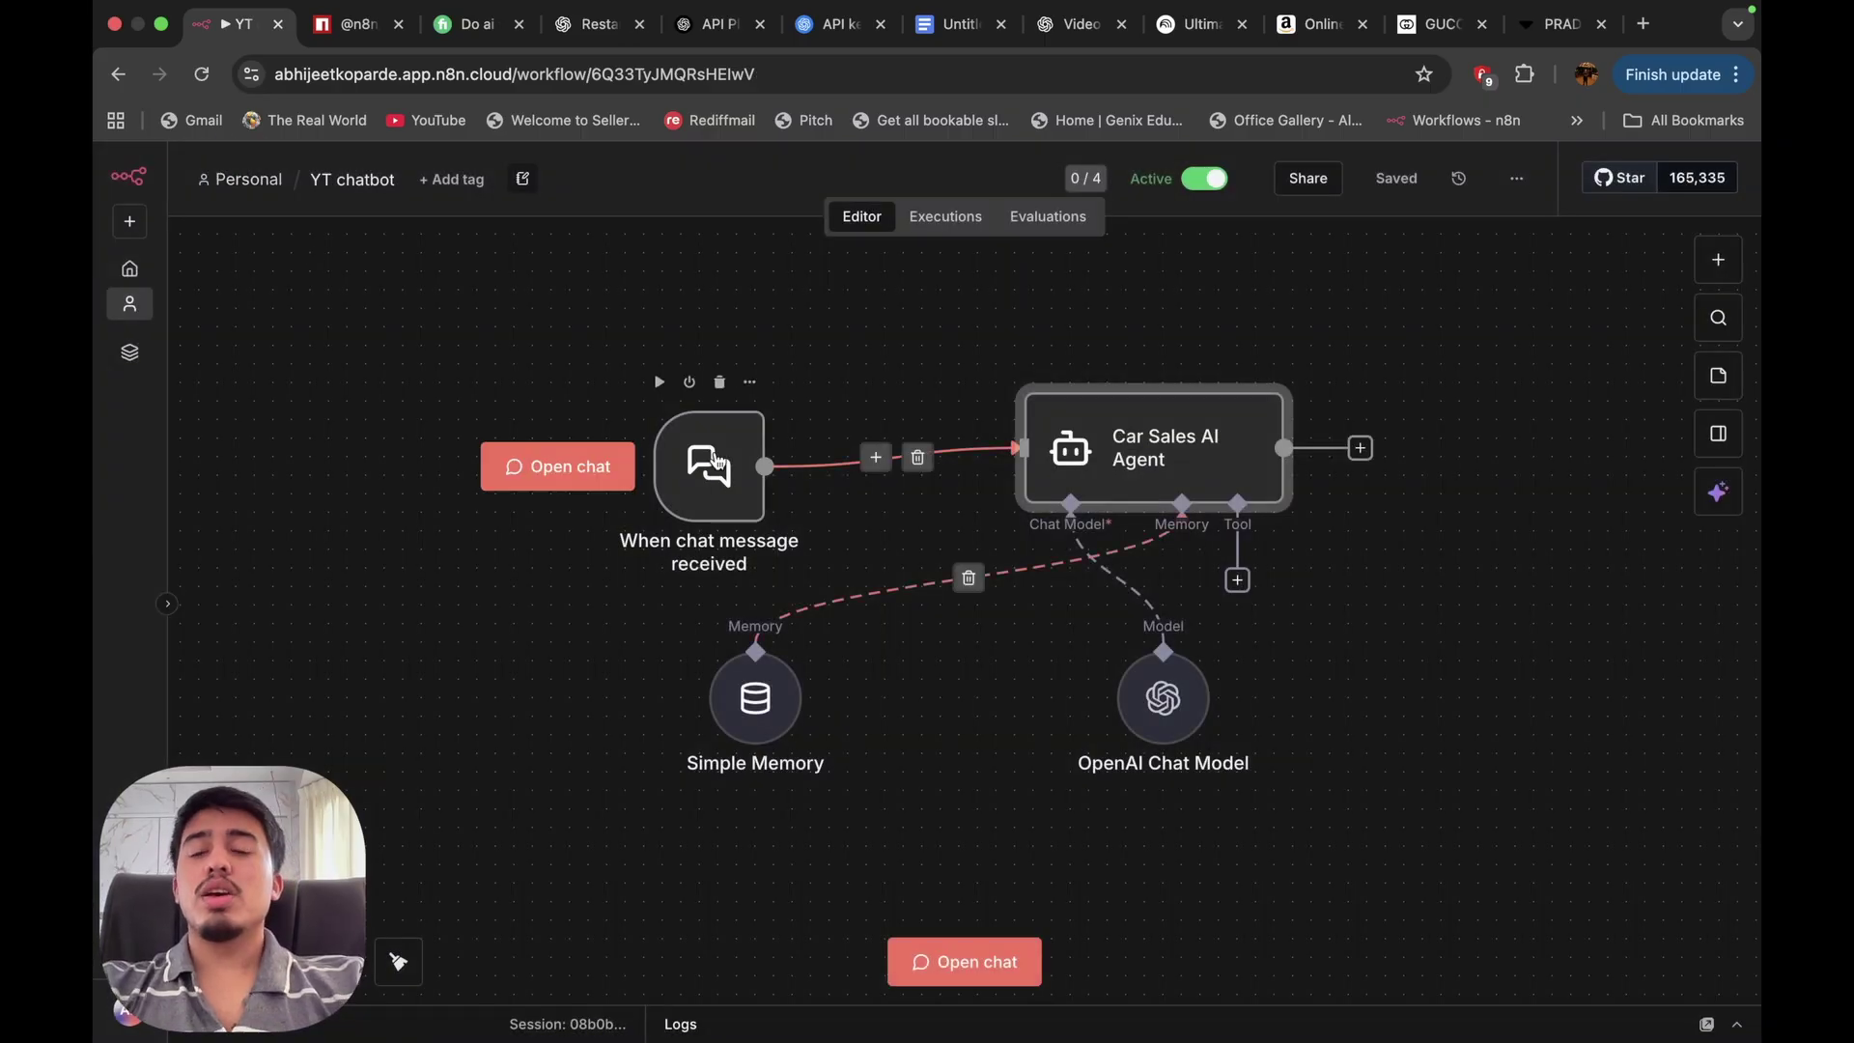
click(716, 472)
double_click(715, 472)
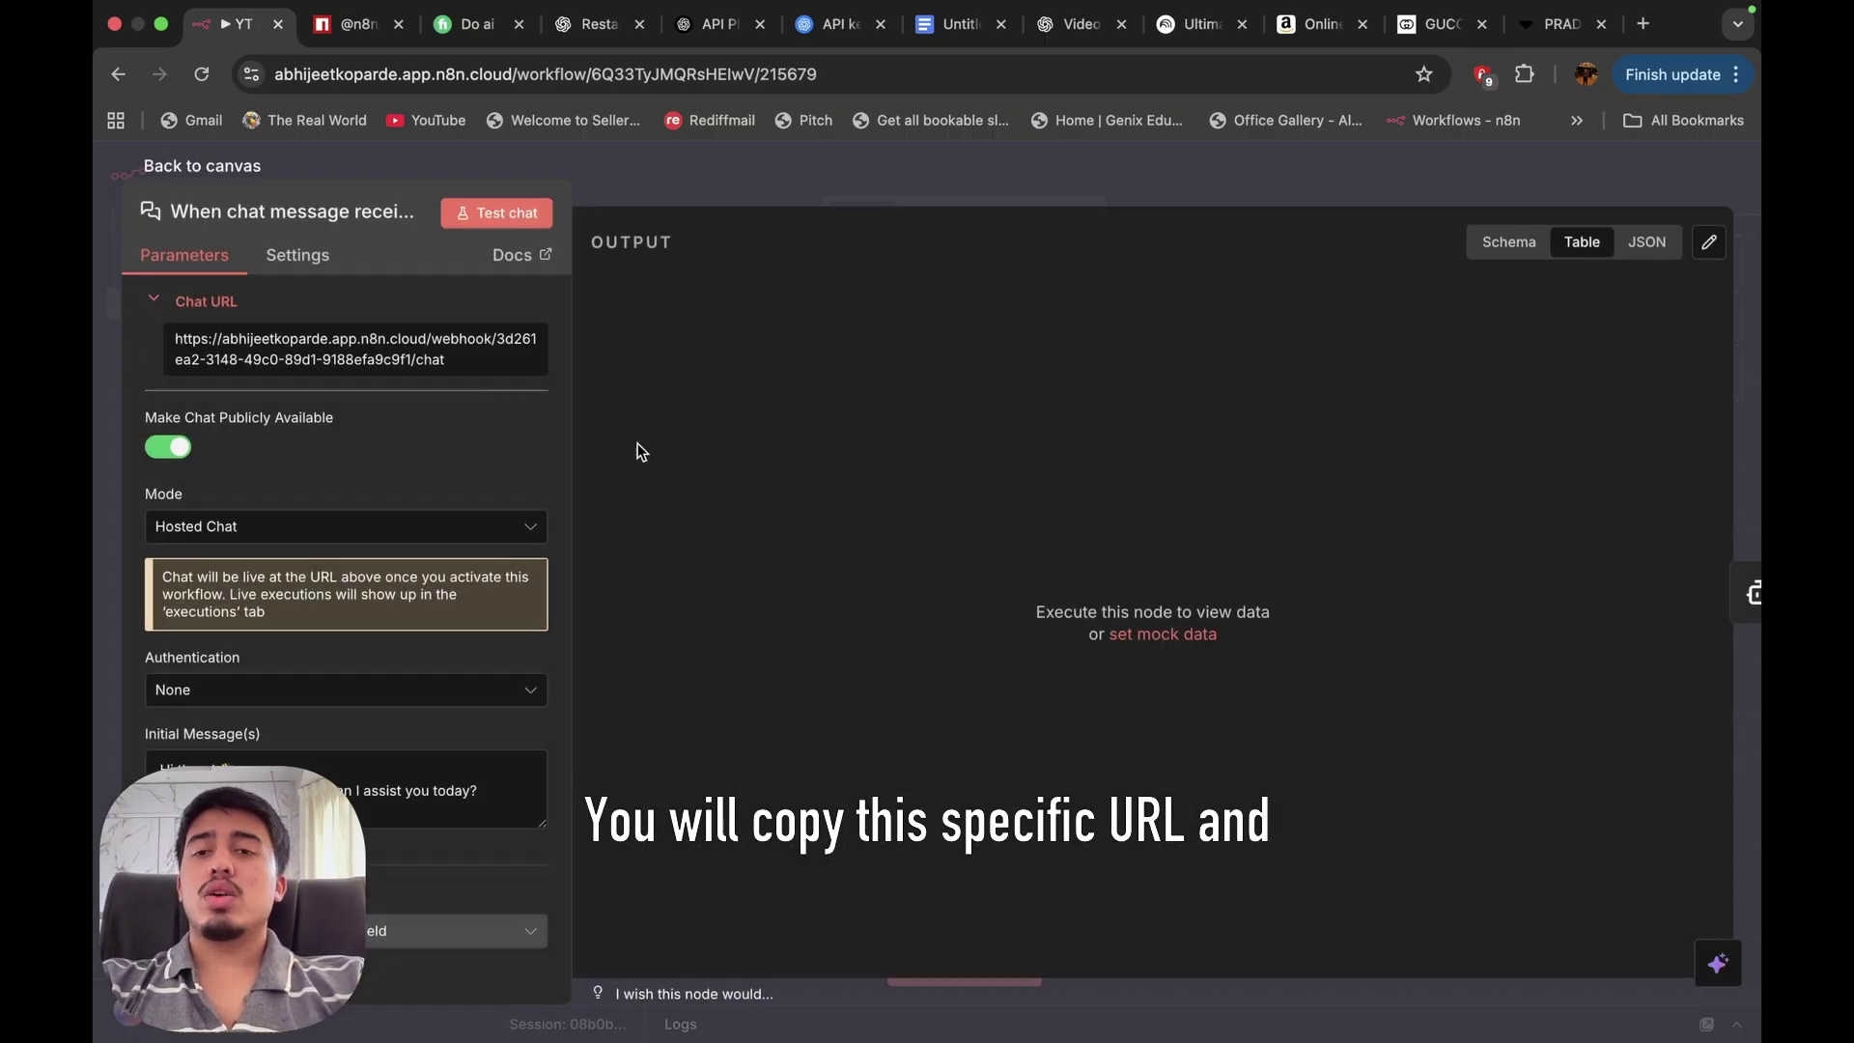
click(409, 358)
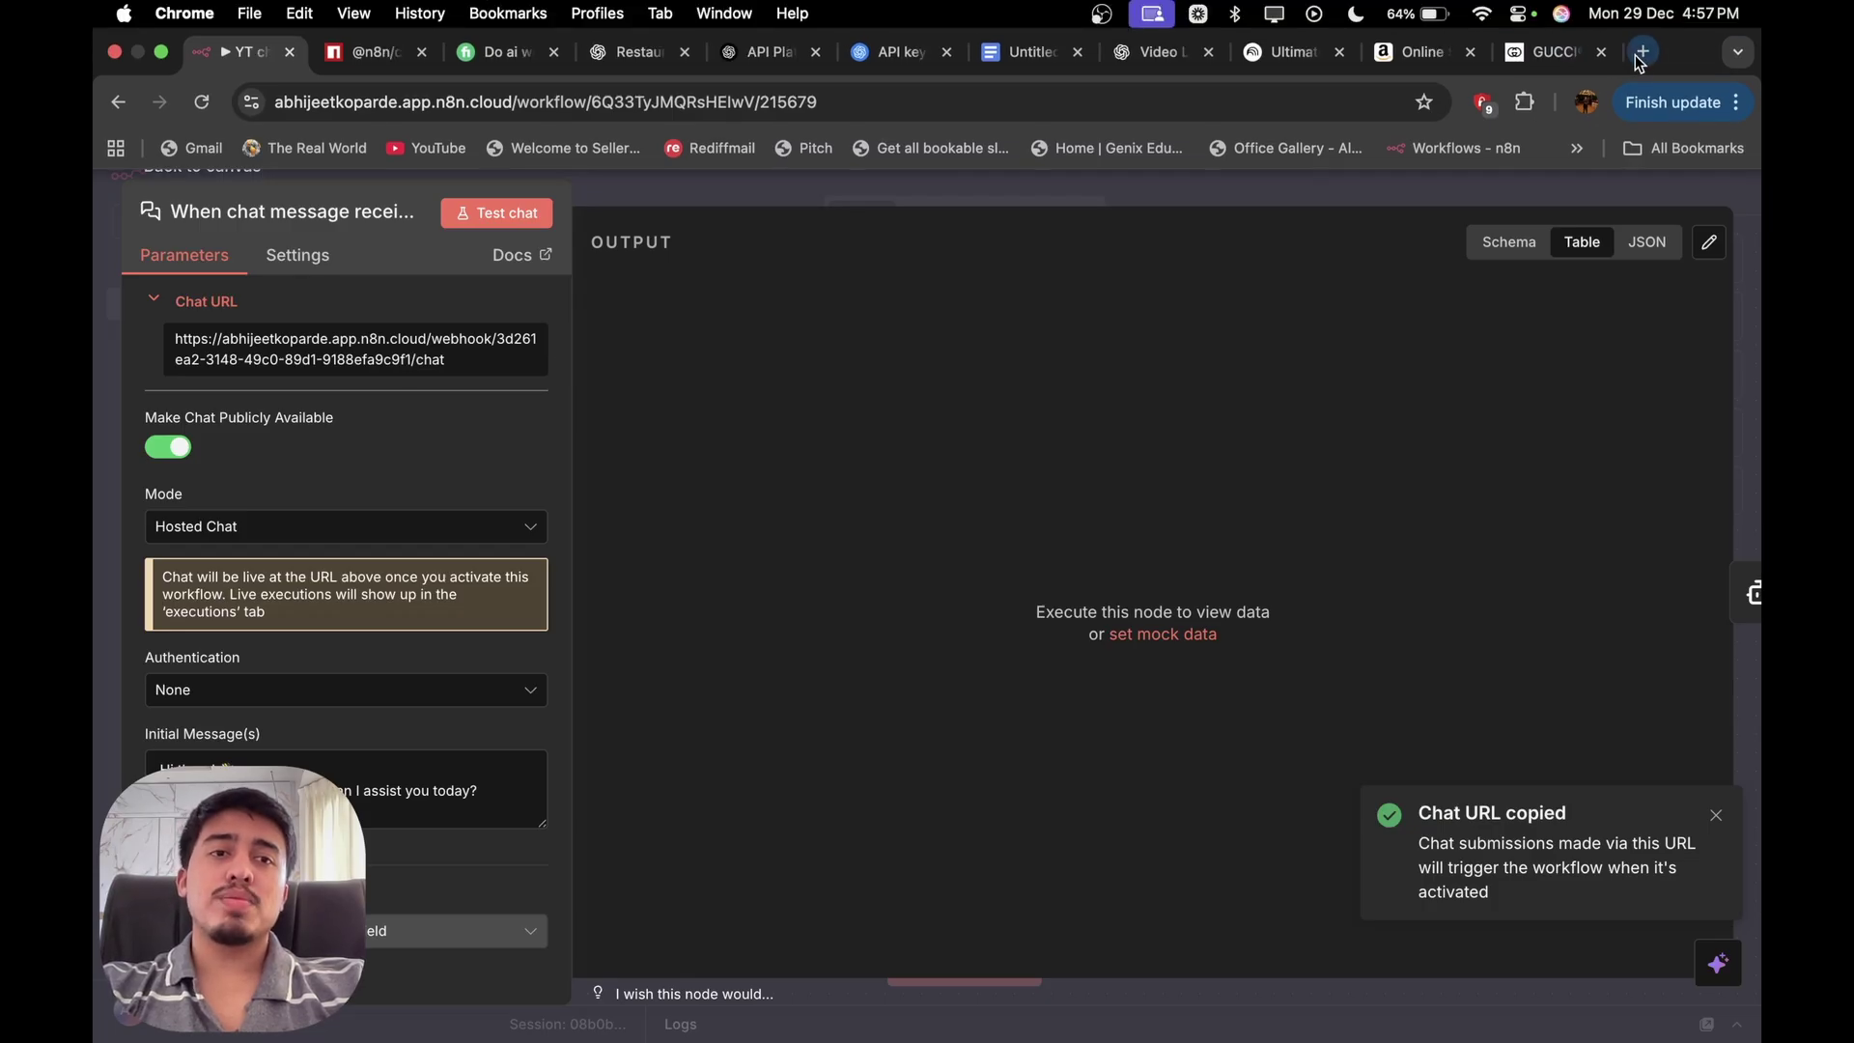
click(1643, 52)
key(super+v)
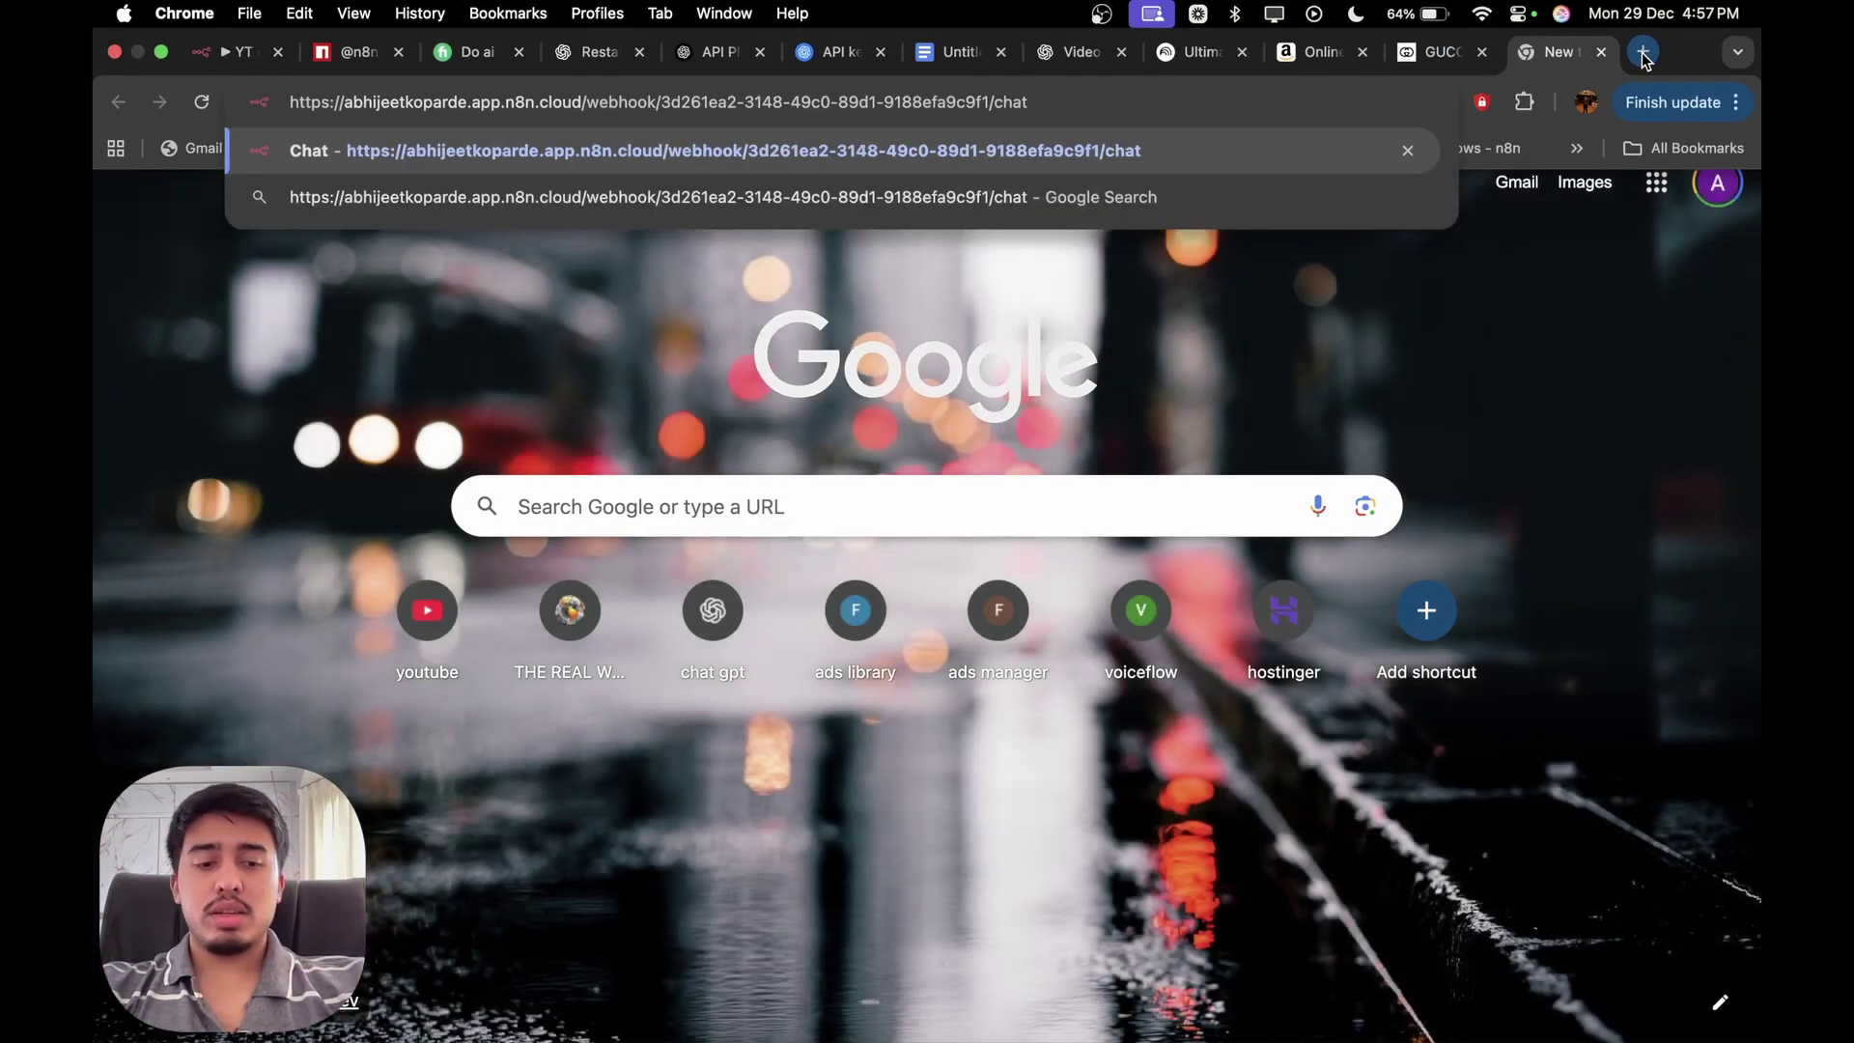
Load the hosted chat page, then return to the n8n workflow tab.
key(Return)
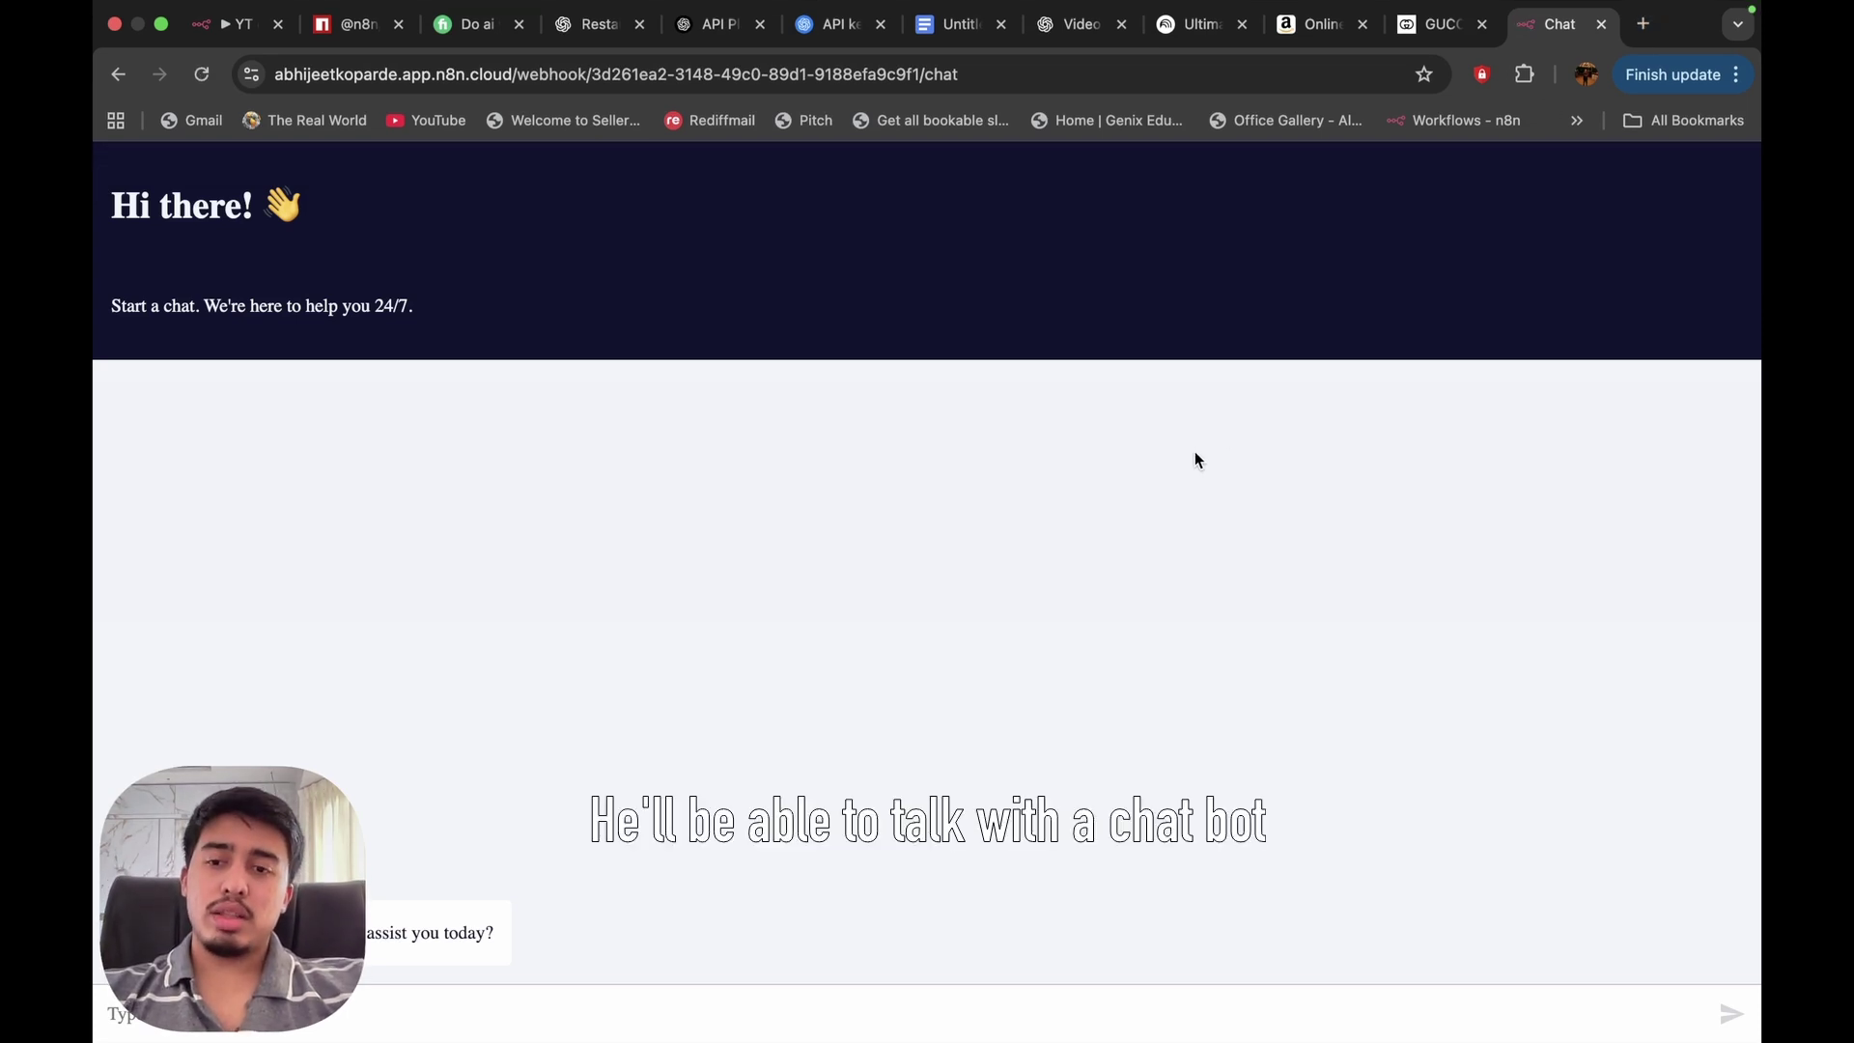
click(230, 39)
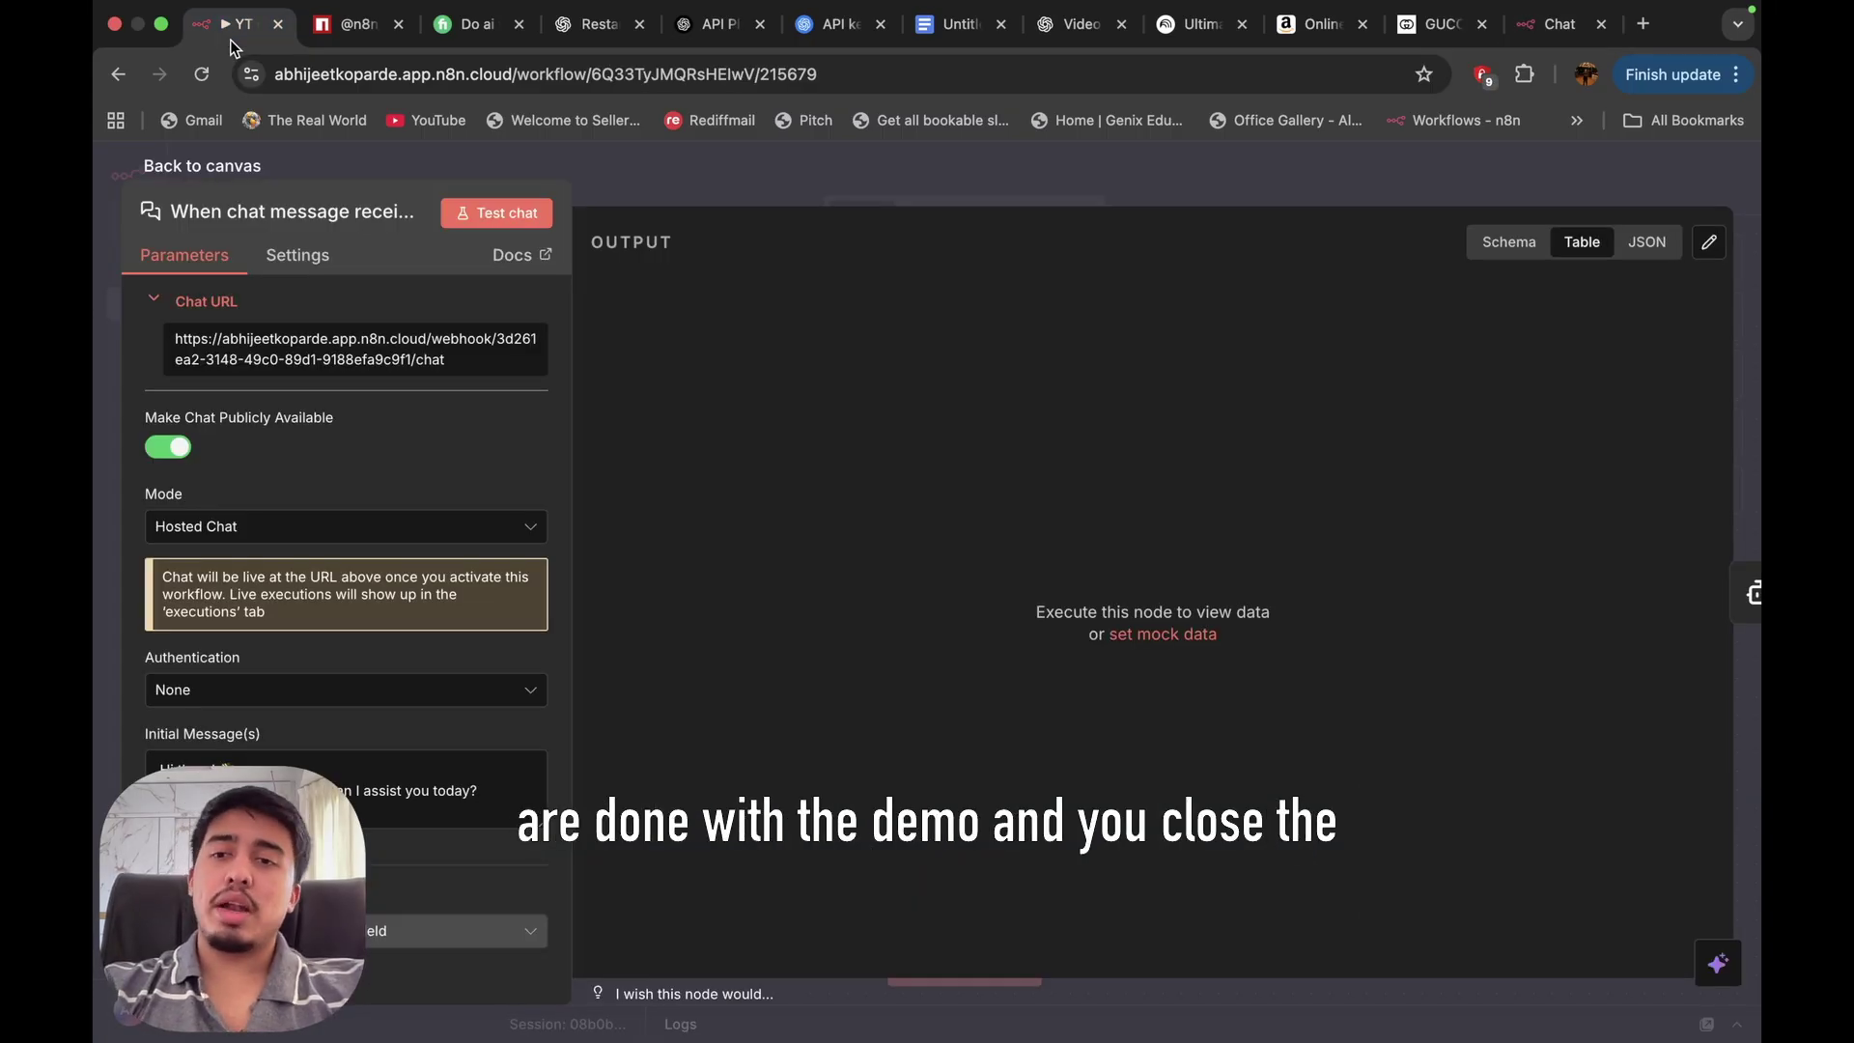
click(500, 531)
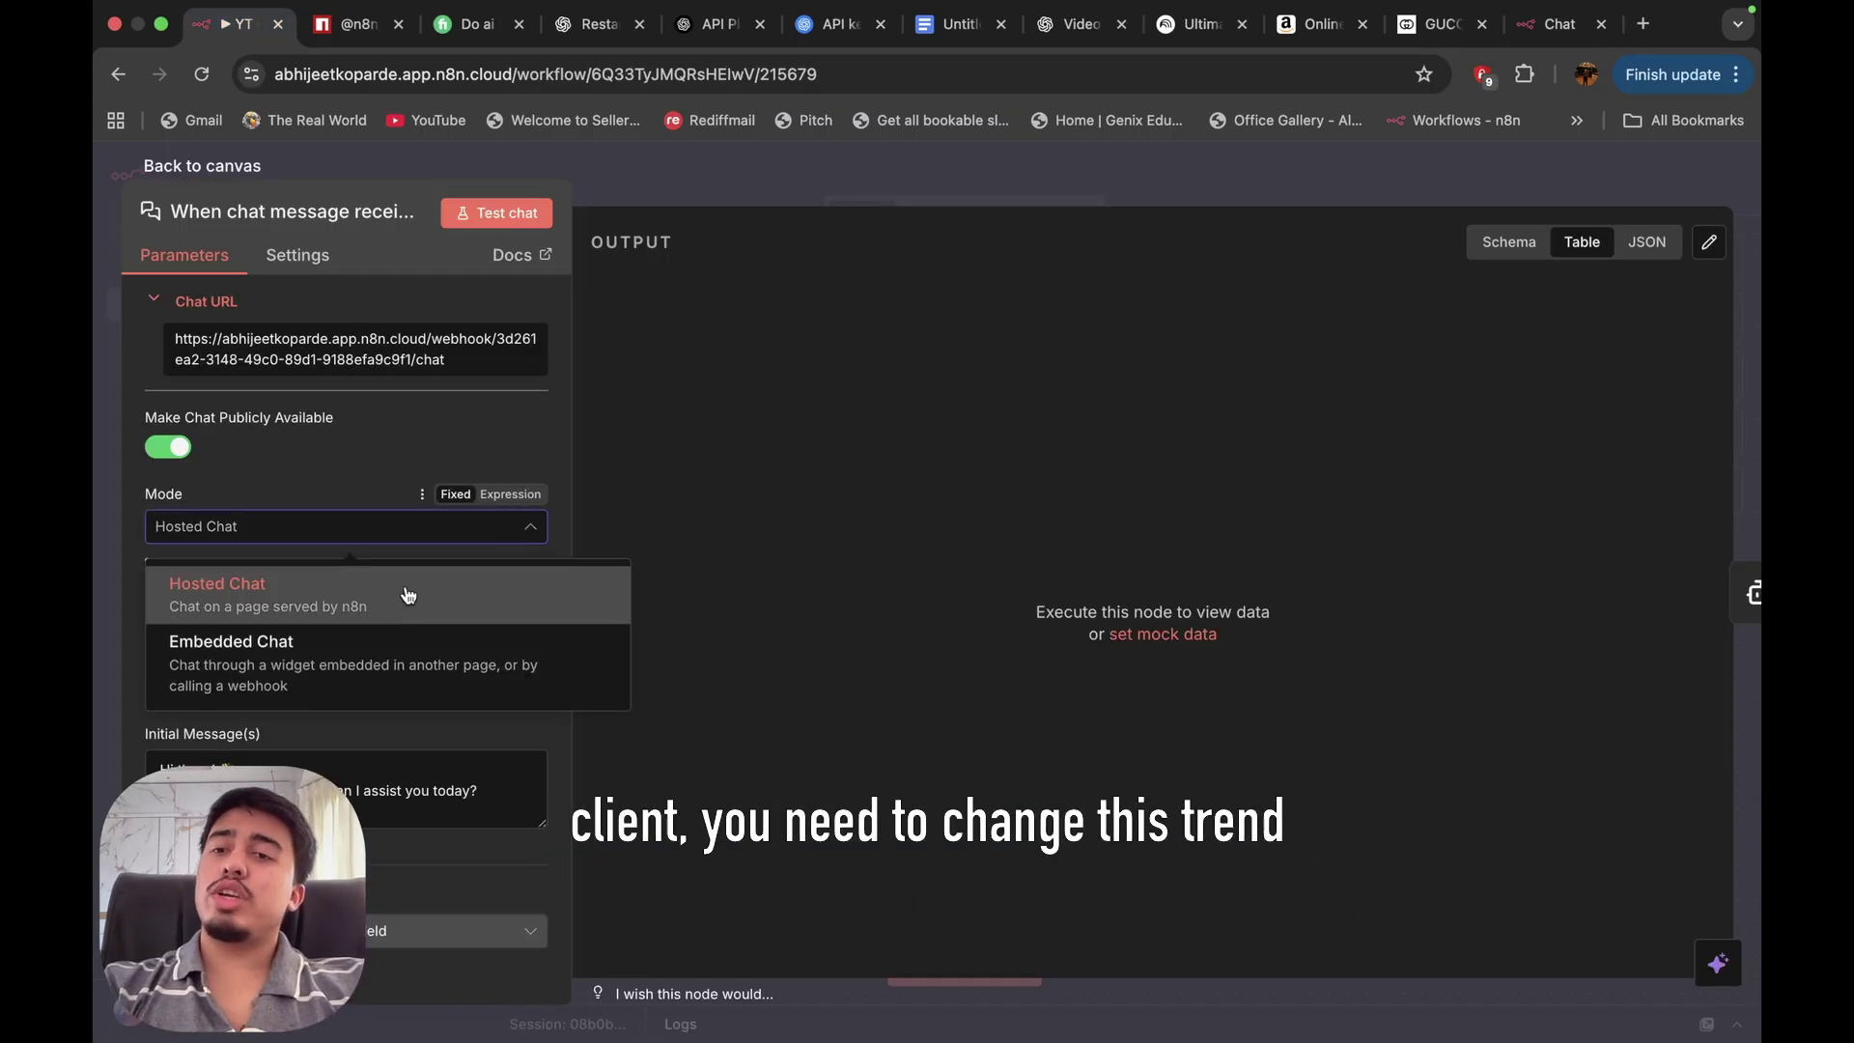
click(343, 671)
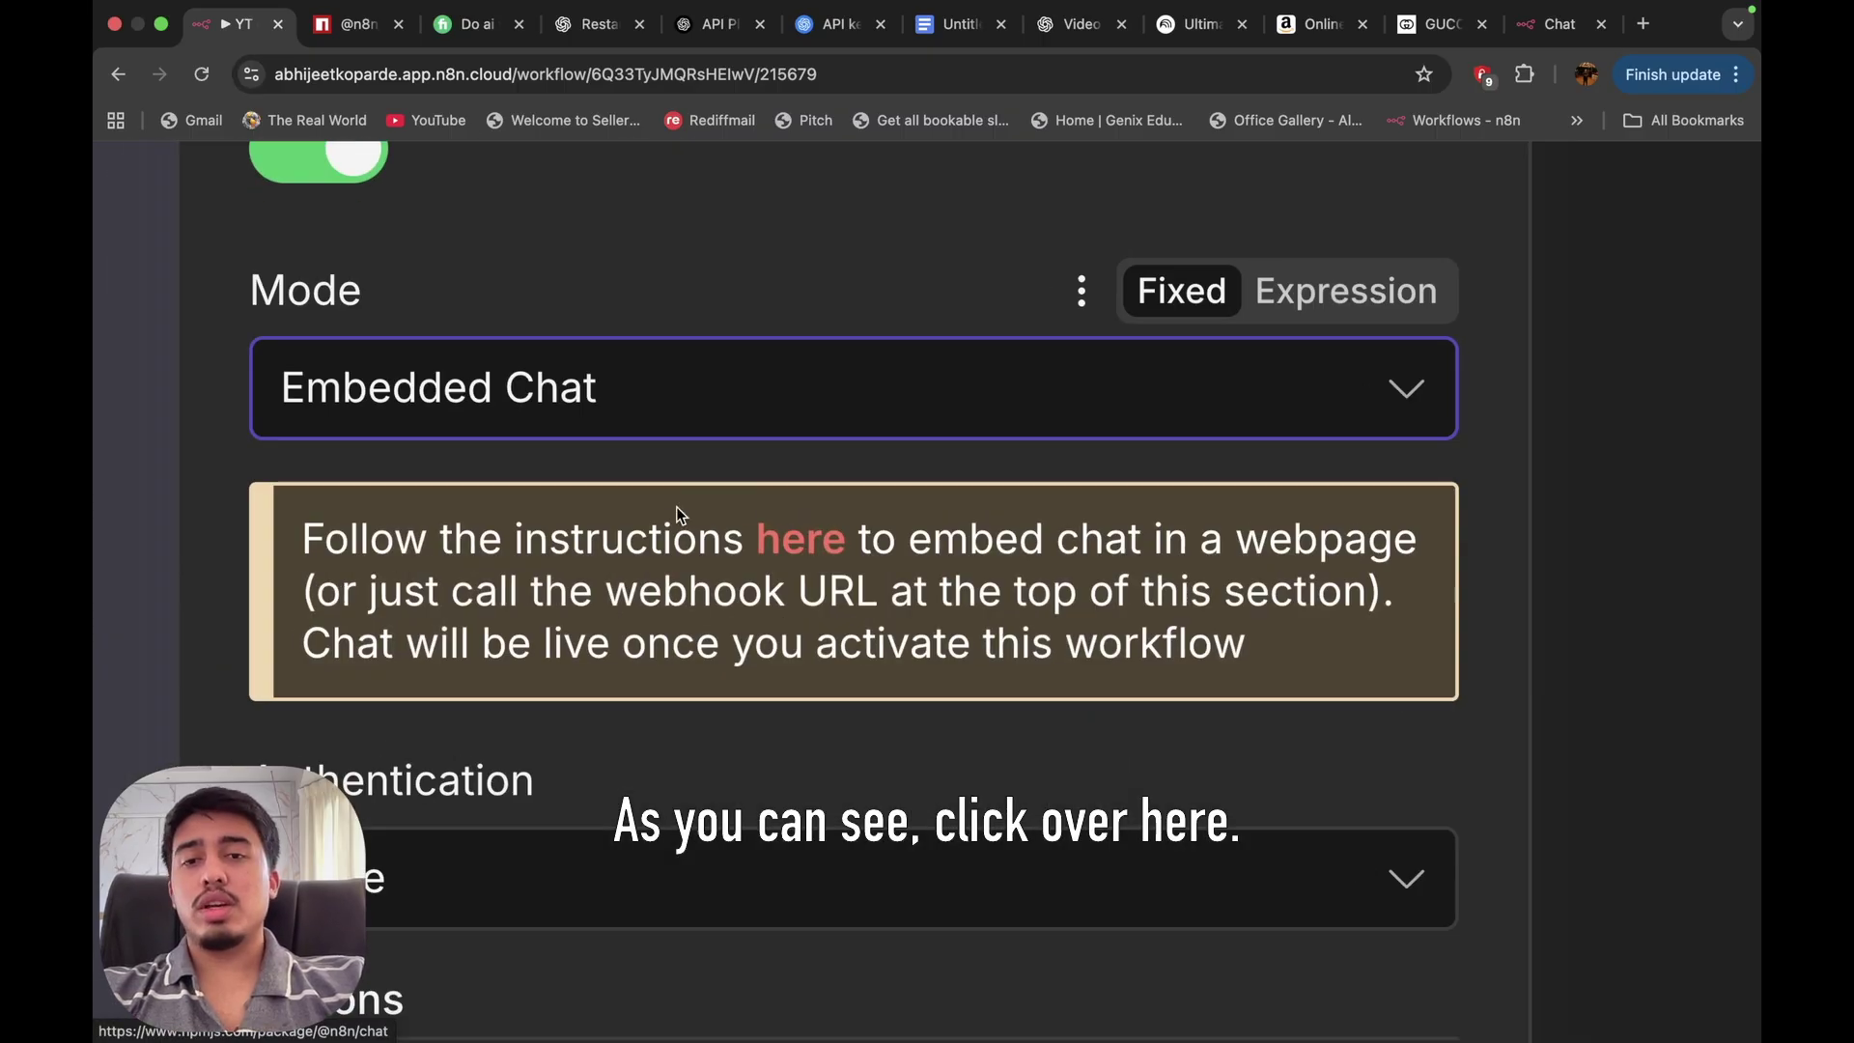
click(783, 553)
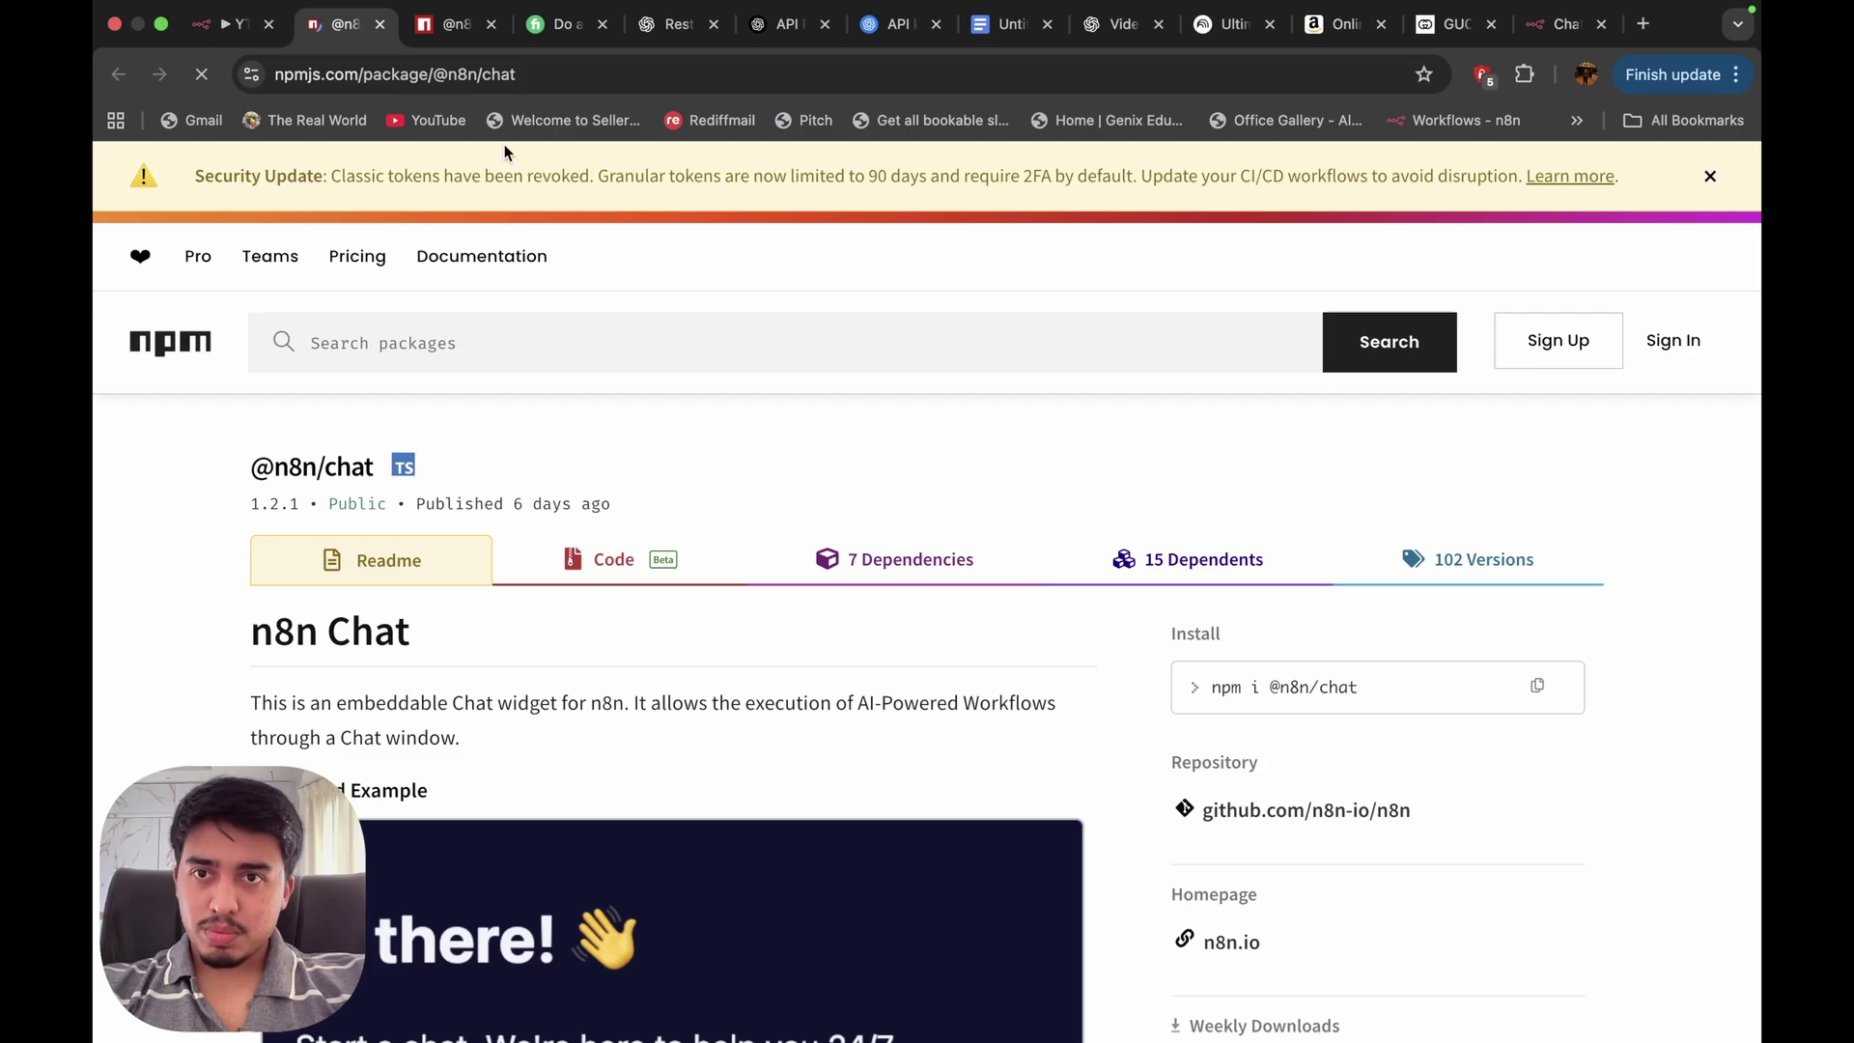
click(492, 24)
scroll(646, 786, down, 15)
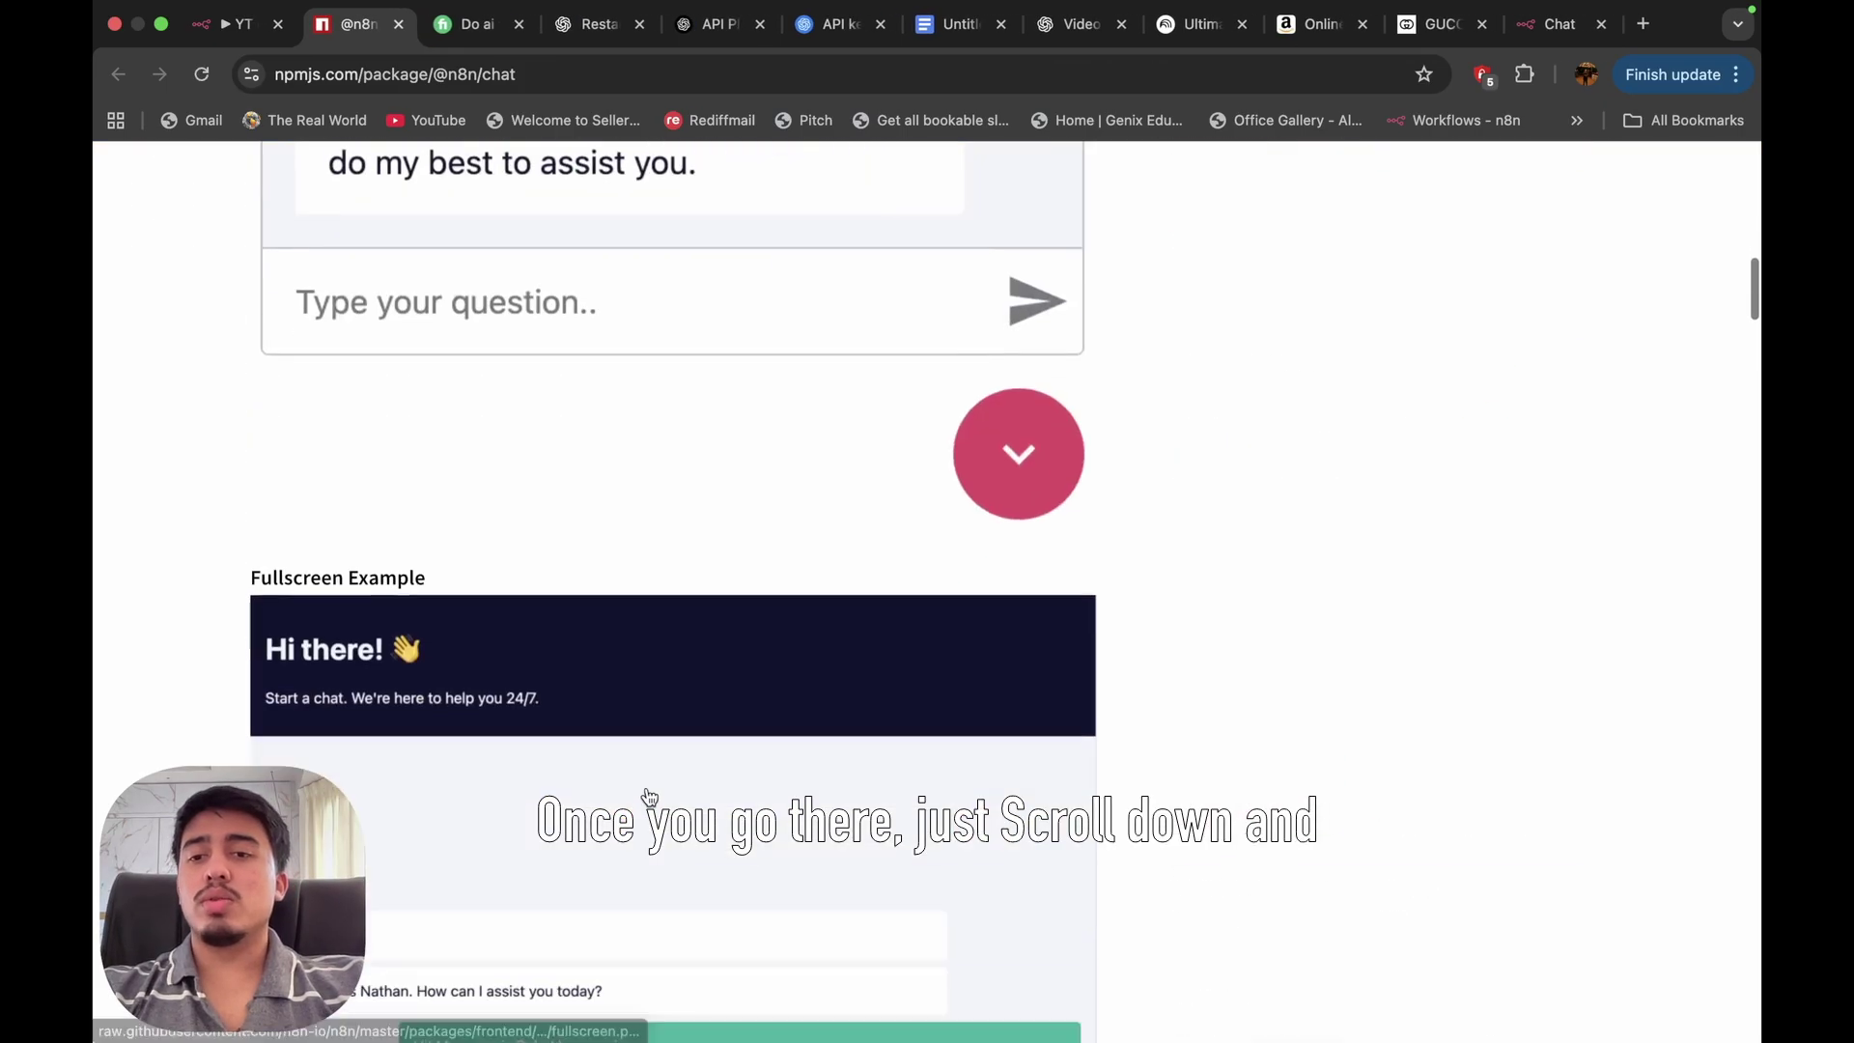
scroll(648, 790, down, 15)
scroll(647, 790, up, 6)
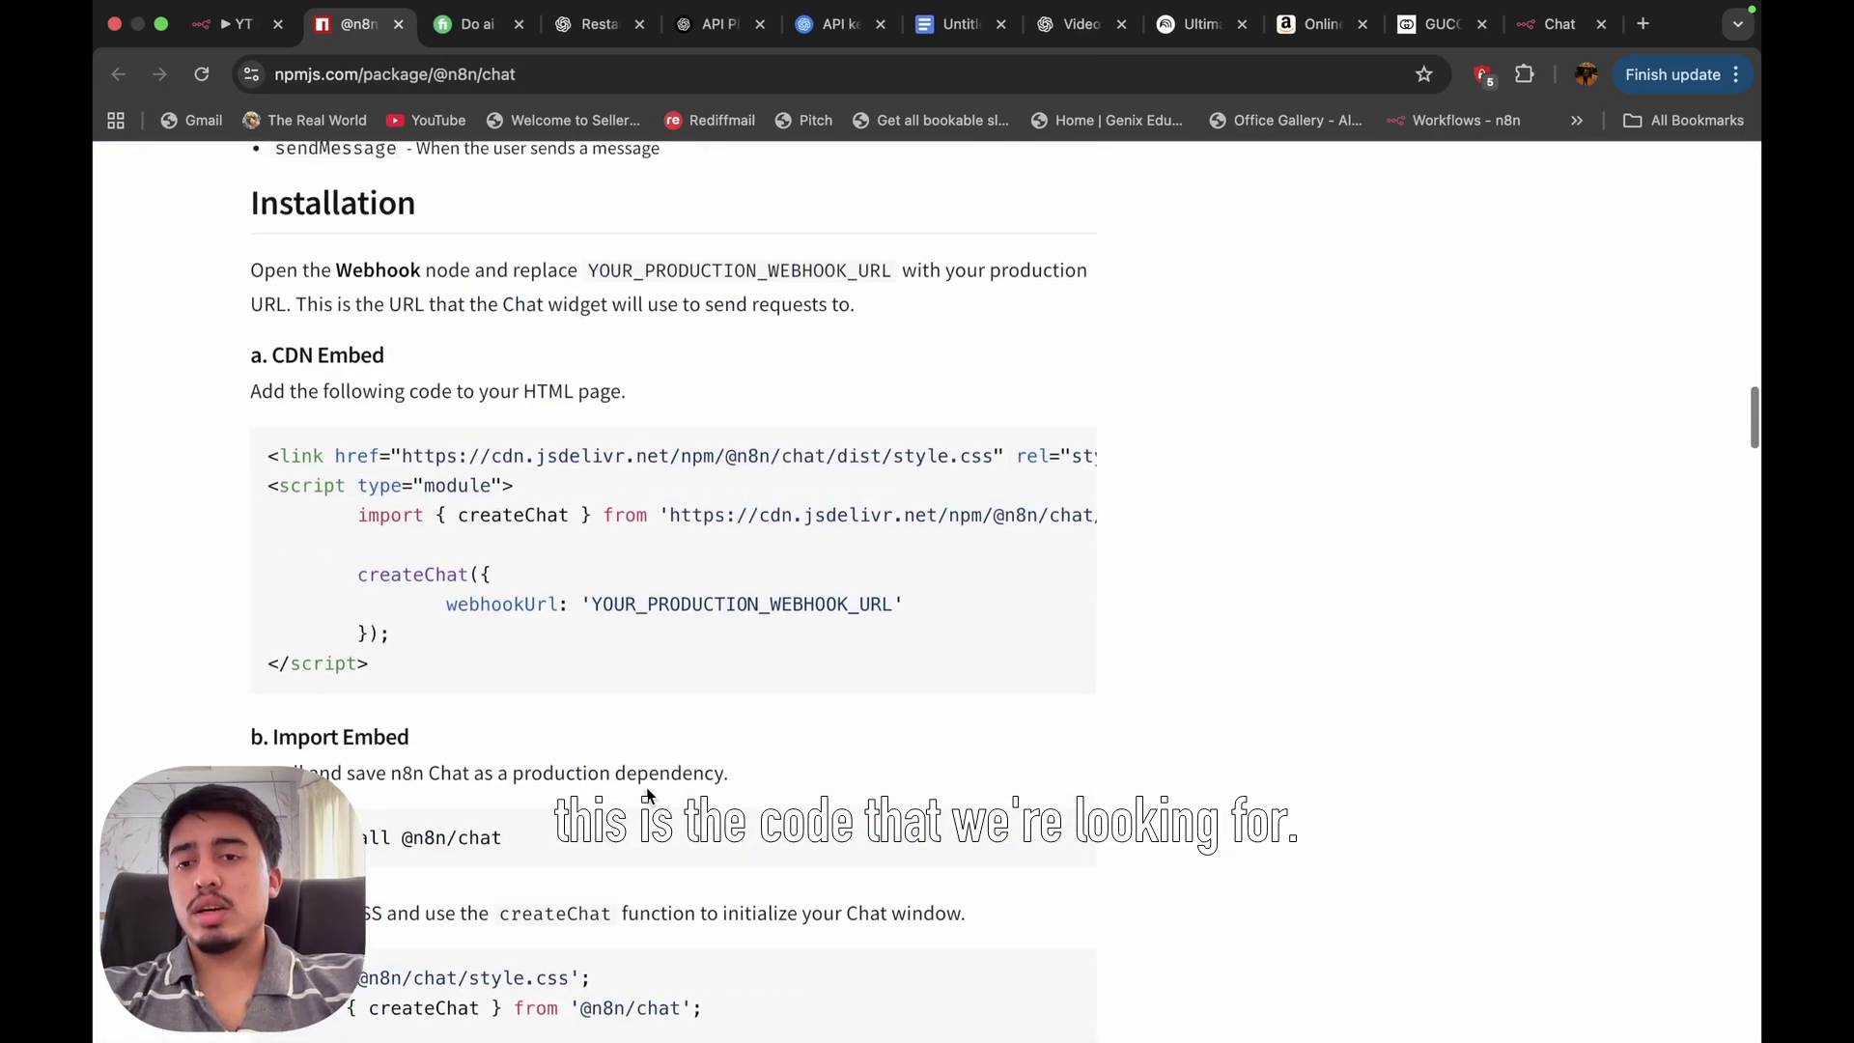
drag(266, 488, 558, 726)
key(super+c)
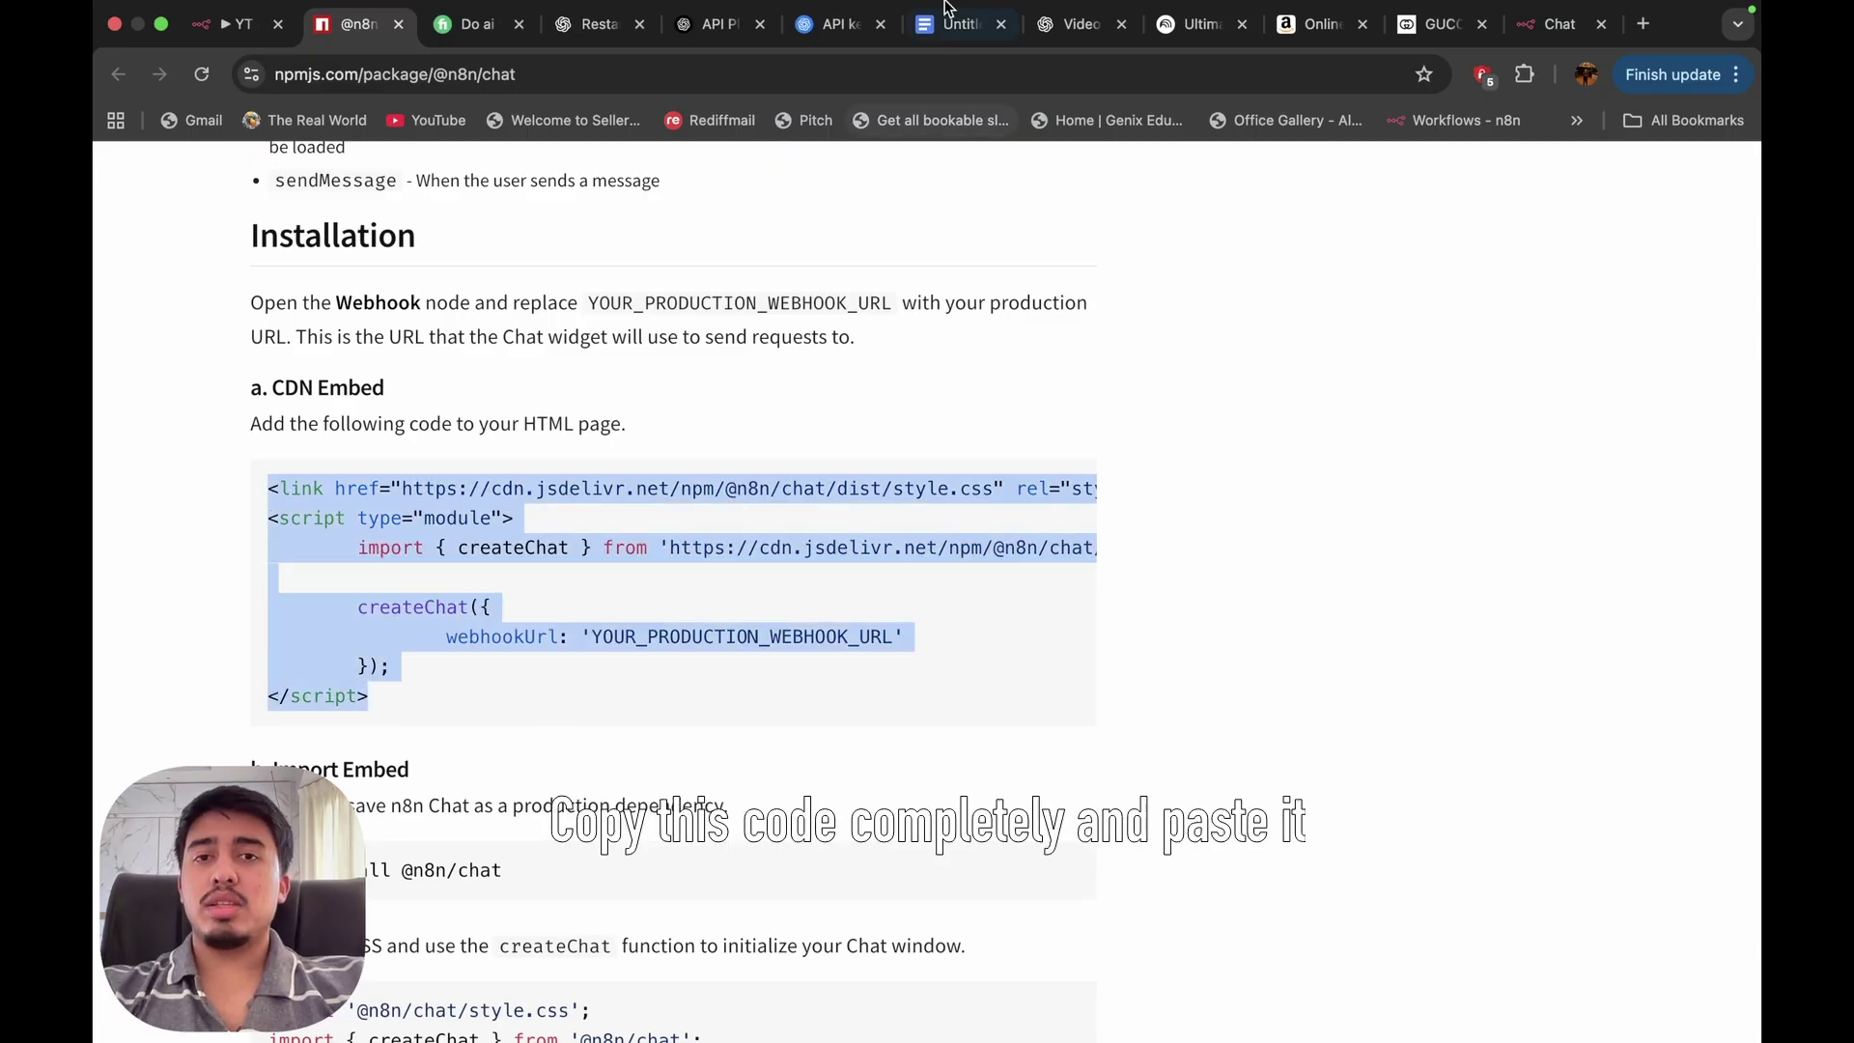
click(939, 24)
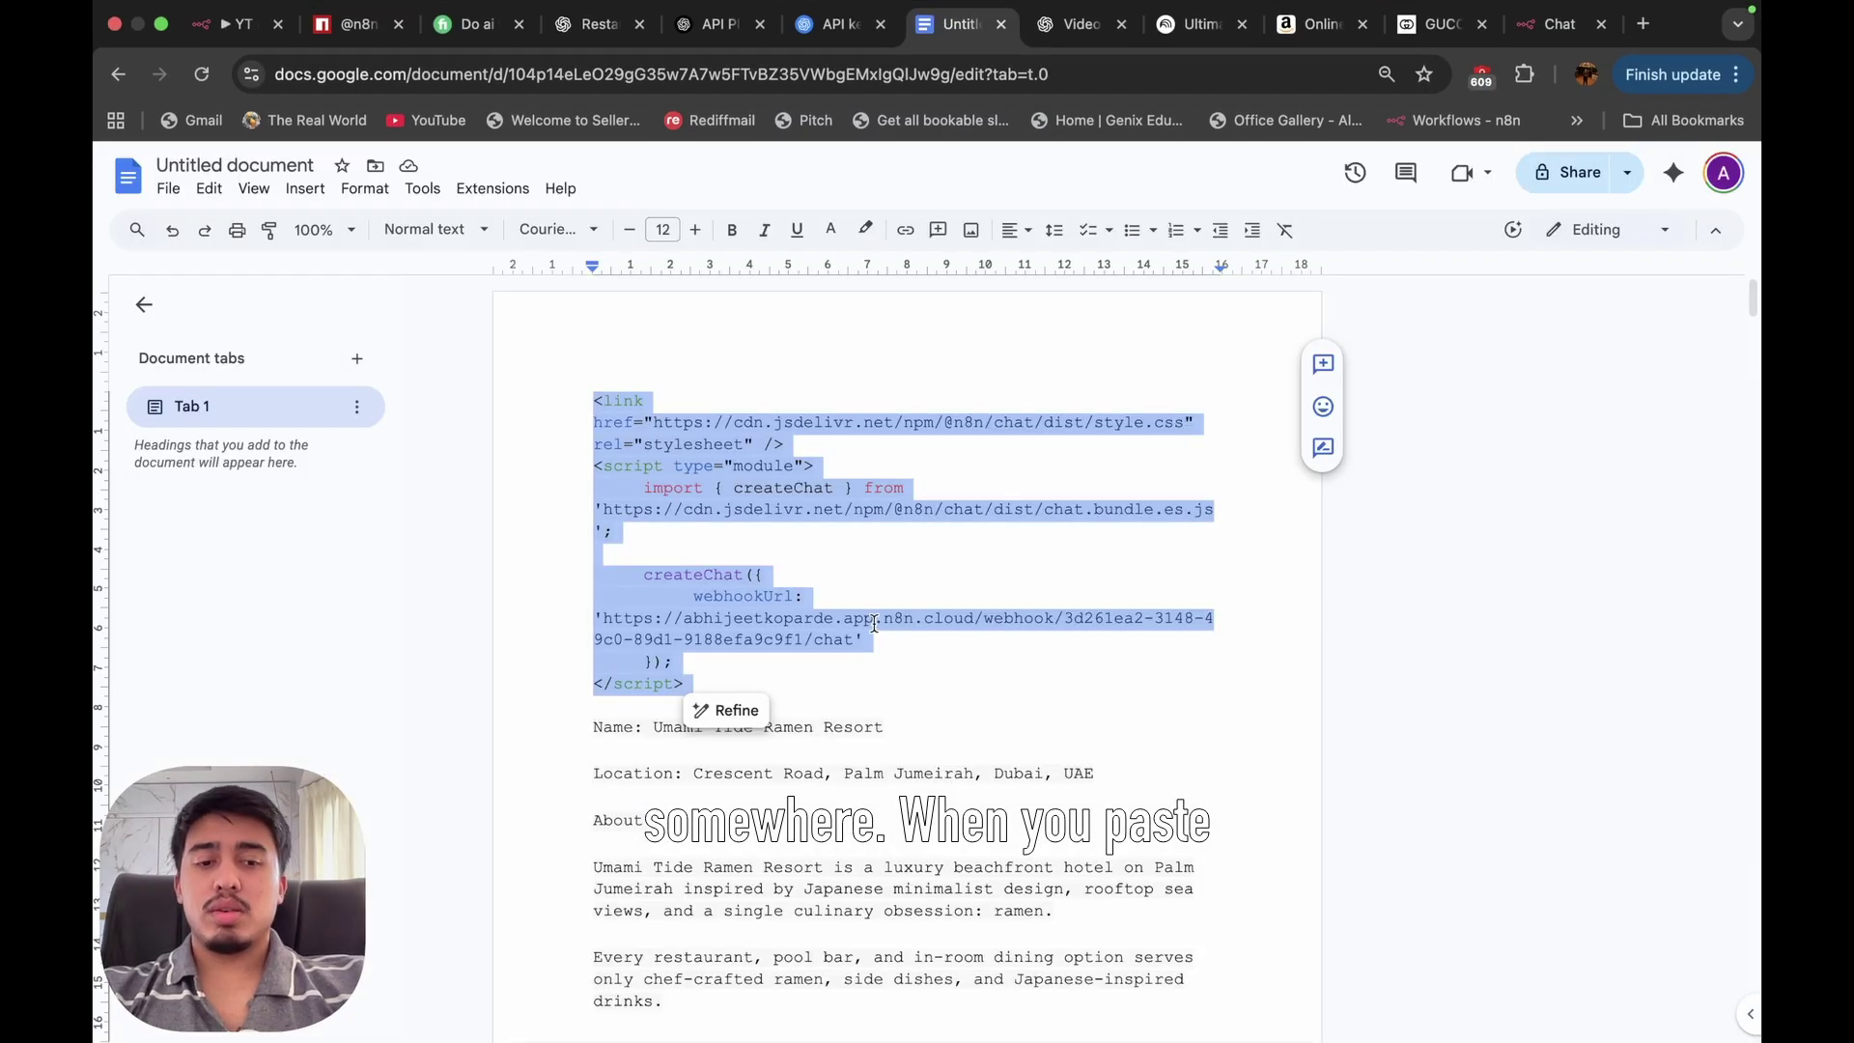
Paste the n8n chat CDN embed code over the old code block in the Google Doc.
key(super+v)
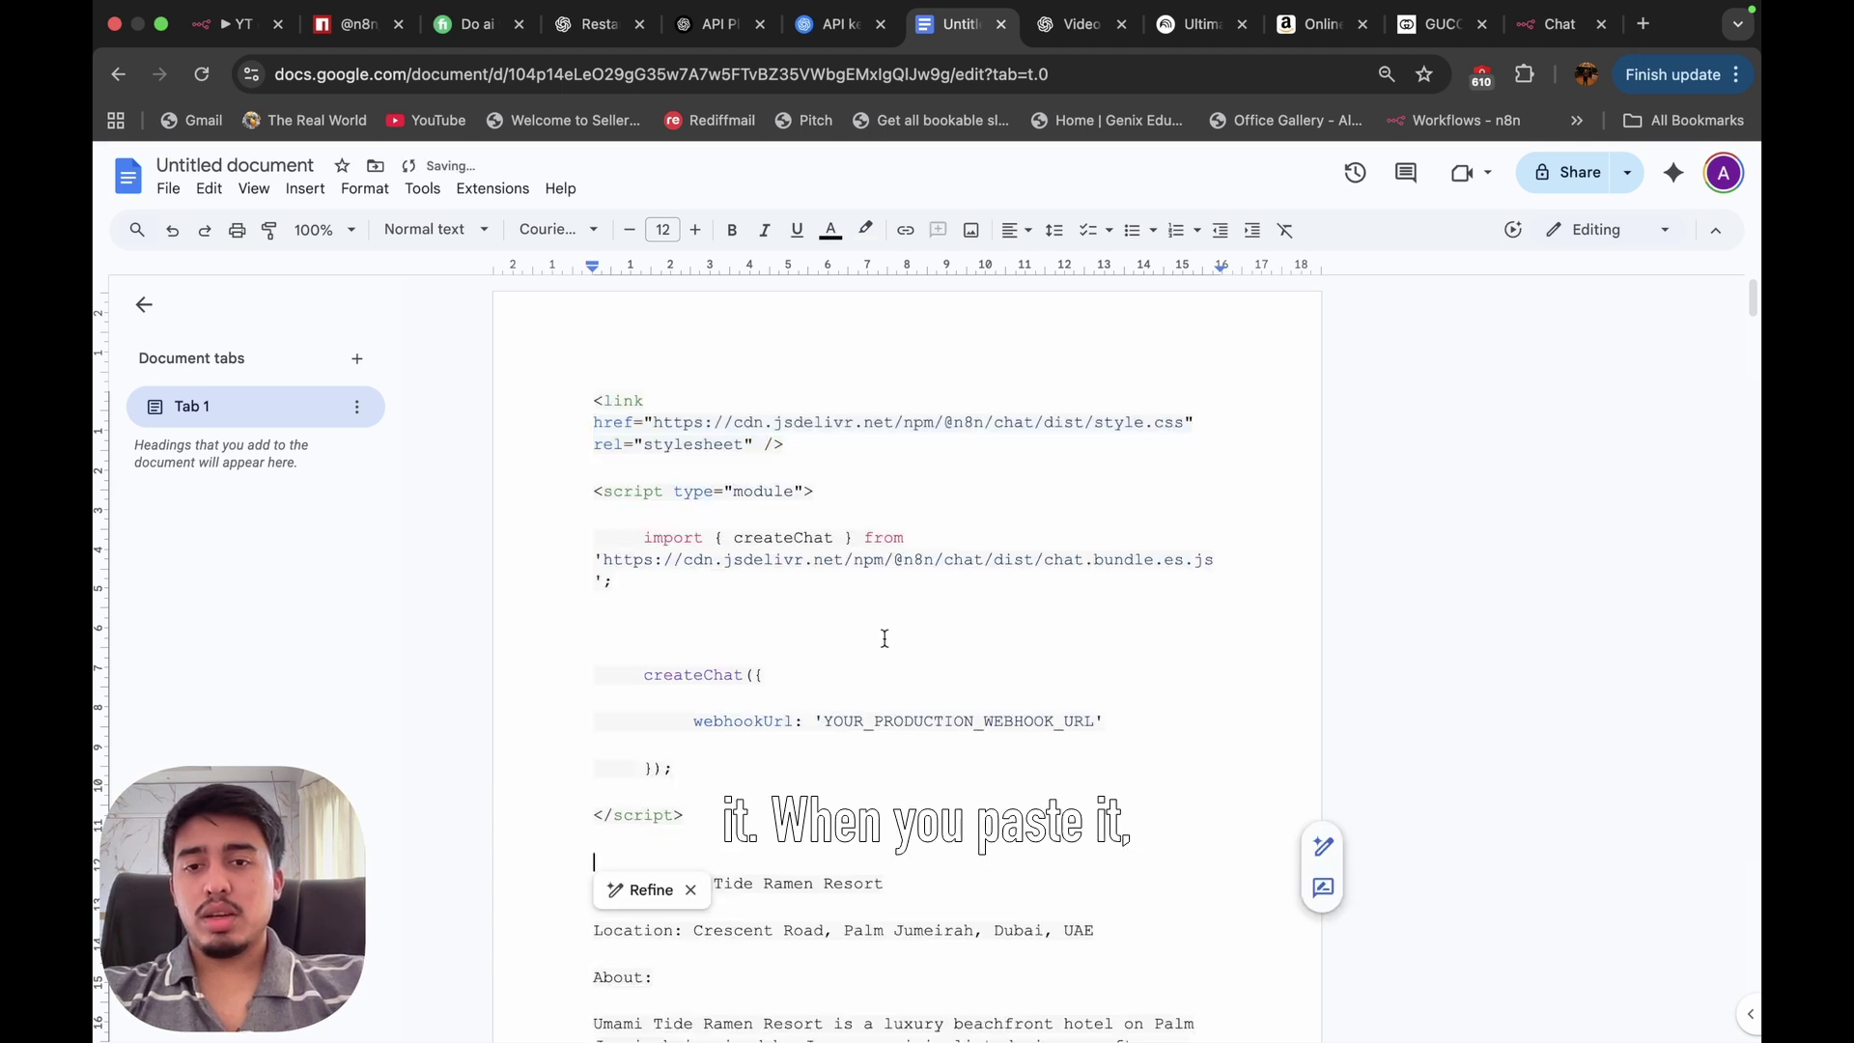
click(828, 768)
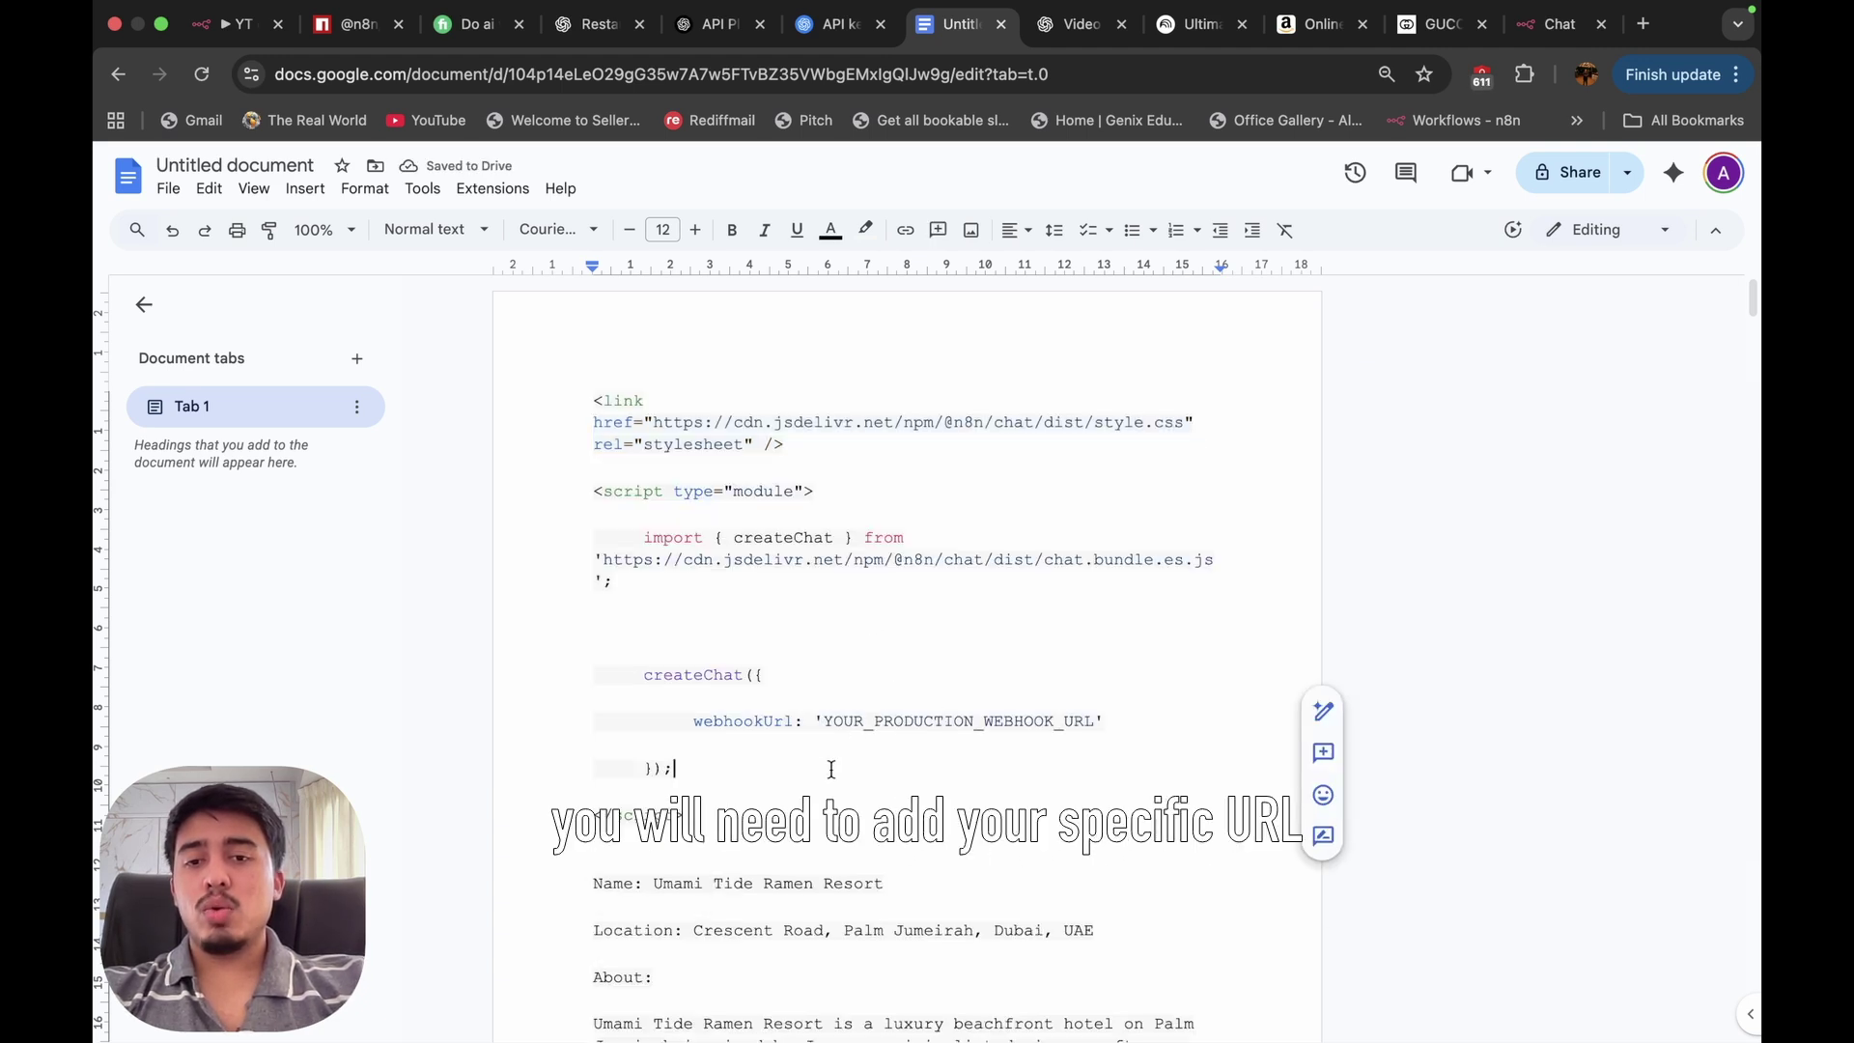
click(820, 720)
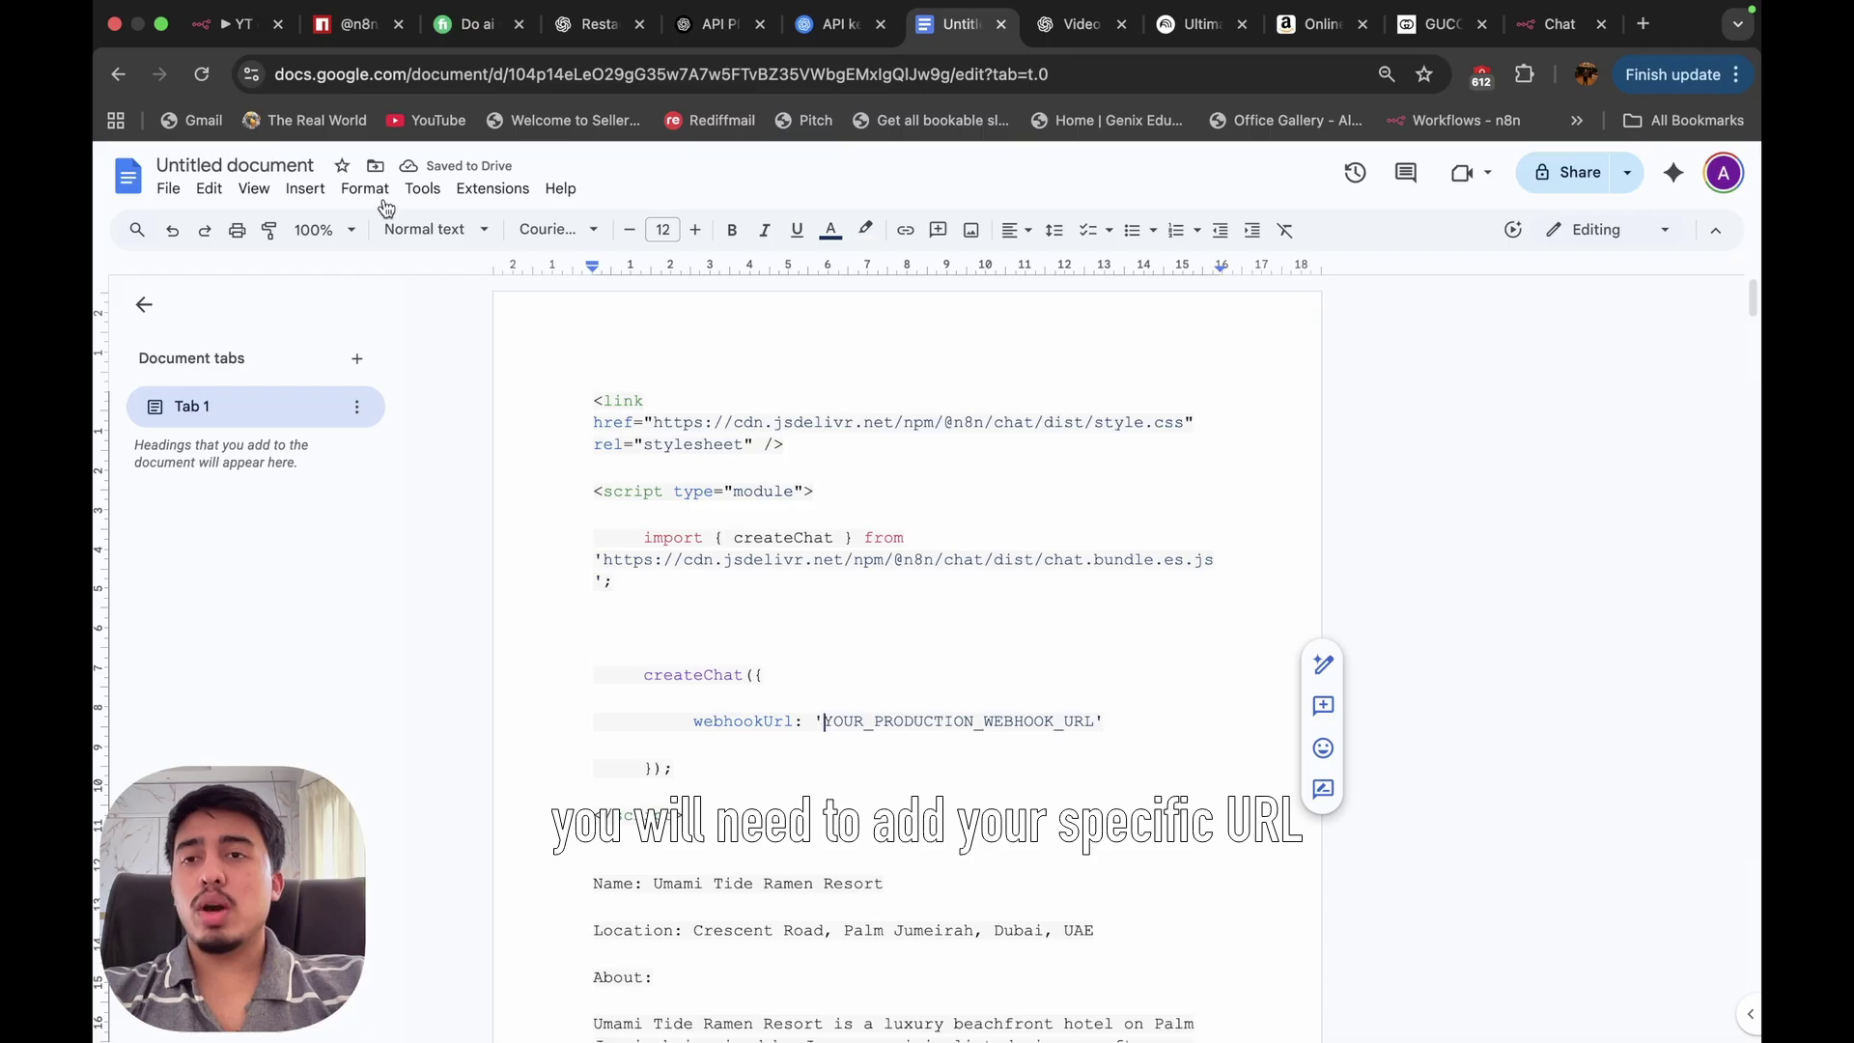
Replace YOUR_PRODUCTION_WEBHOOK_URL with the workflow's n8n Chat URL and select the finished snippet.
click(239, 35)
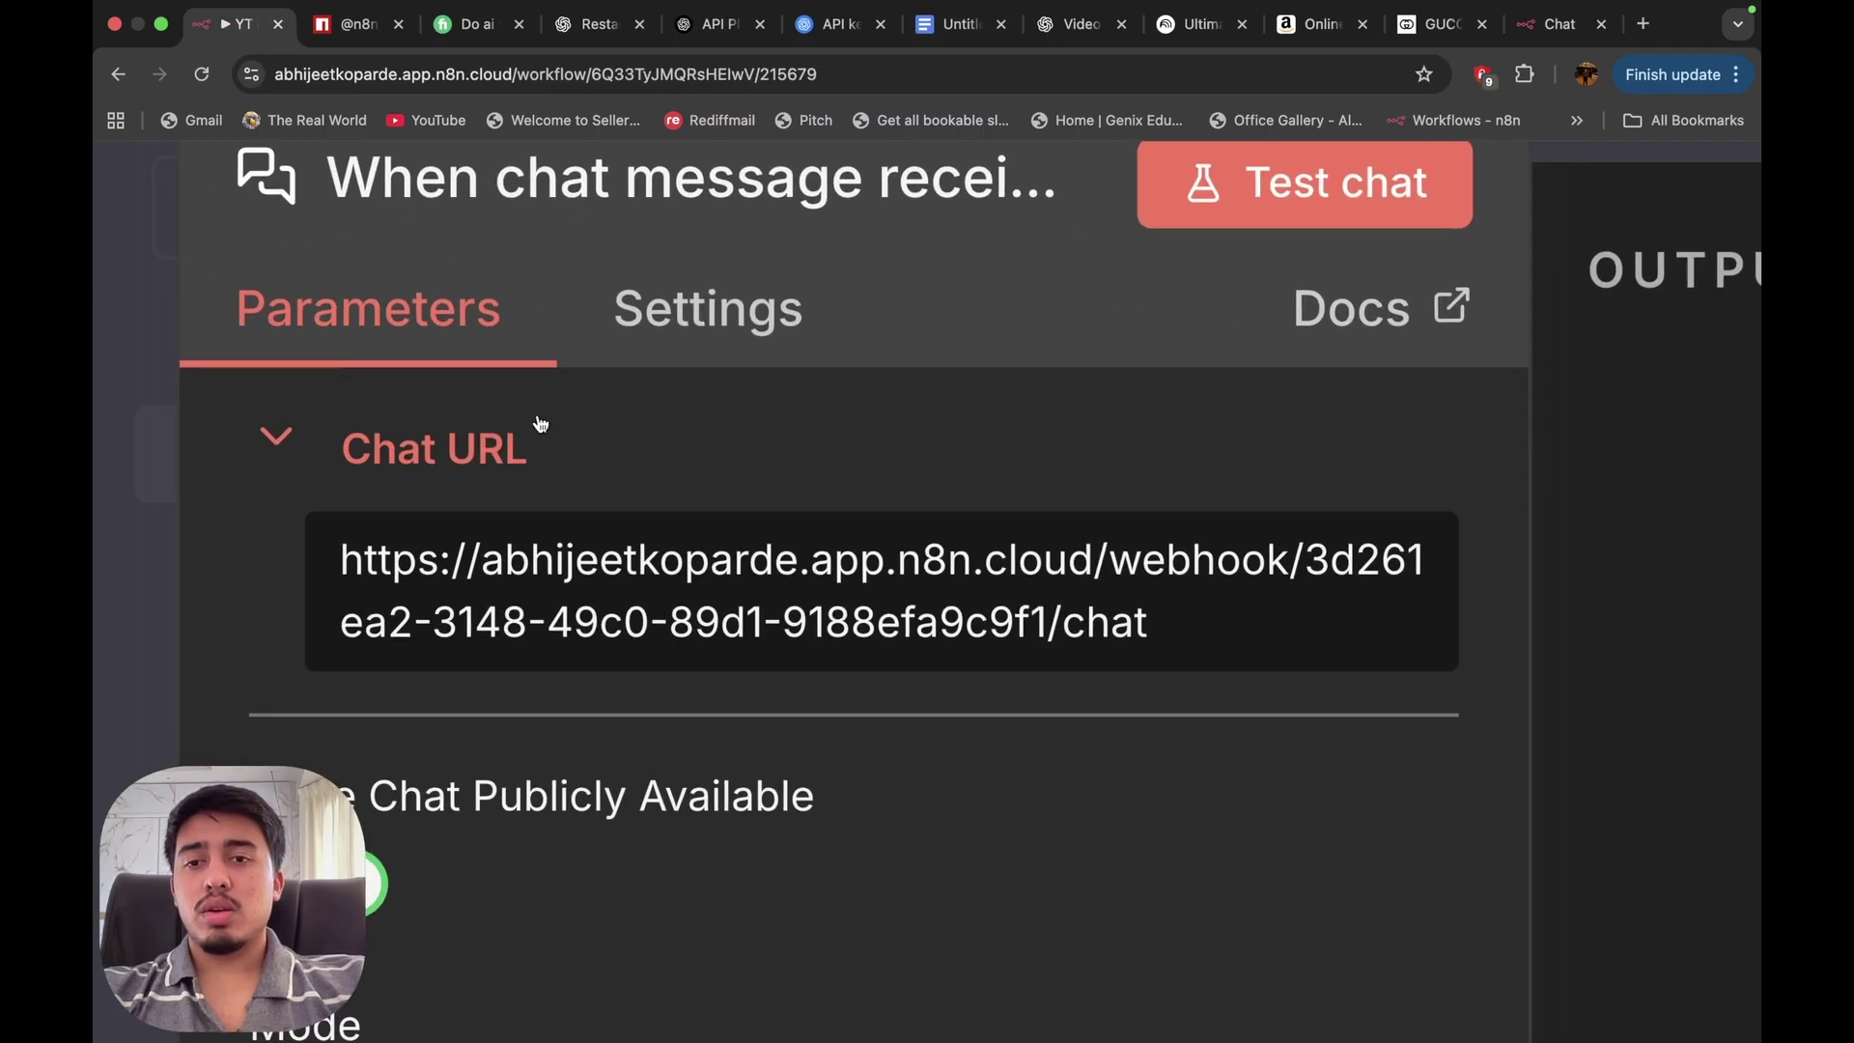
click(357, 29)
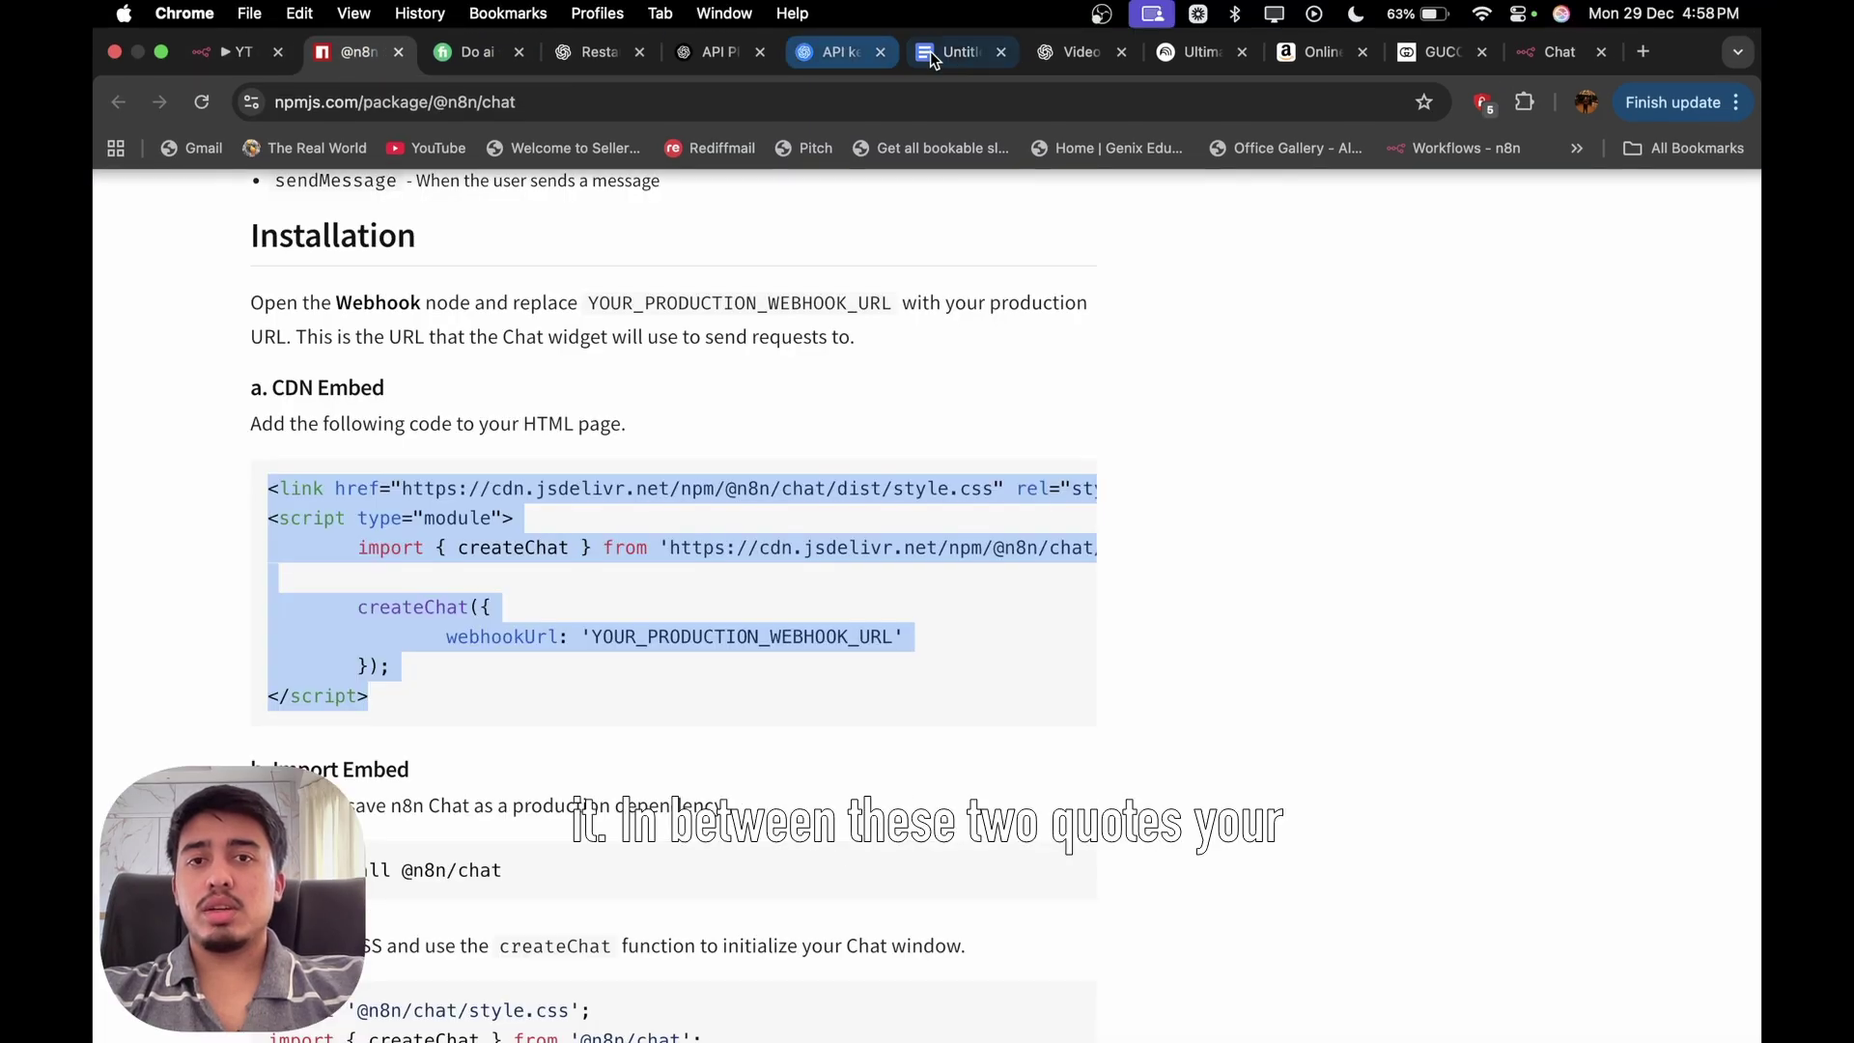
click(963, 23)
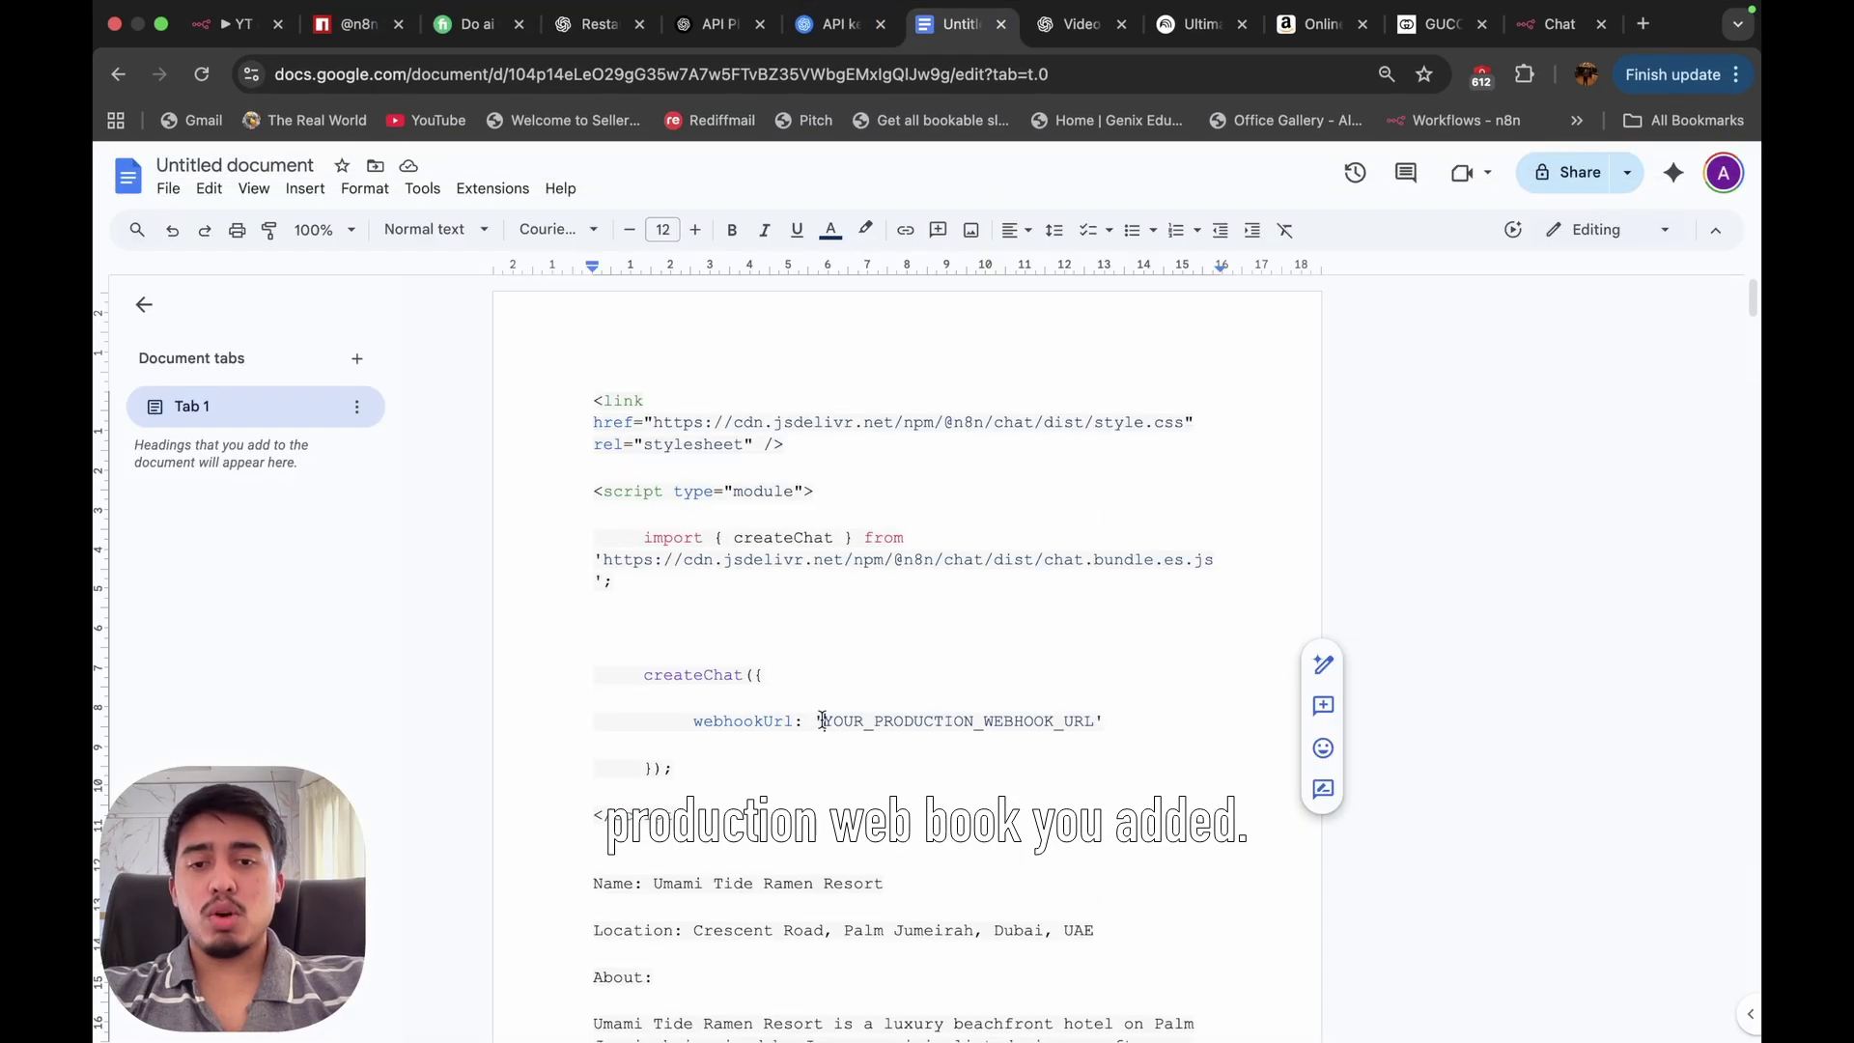
drag(823, 723, 1084, 712)
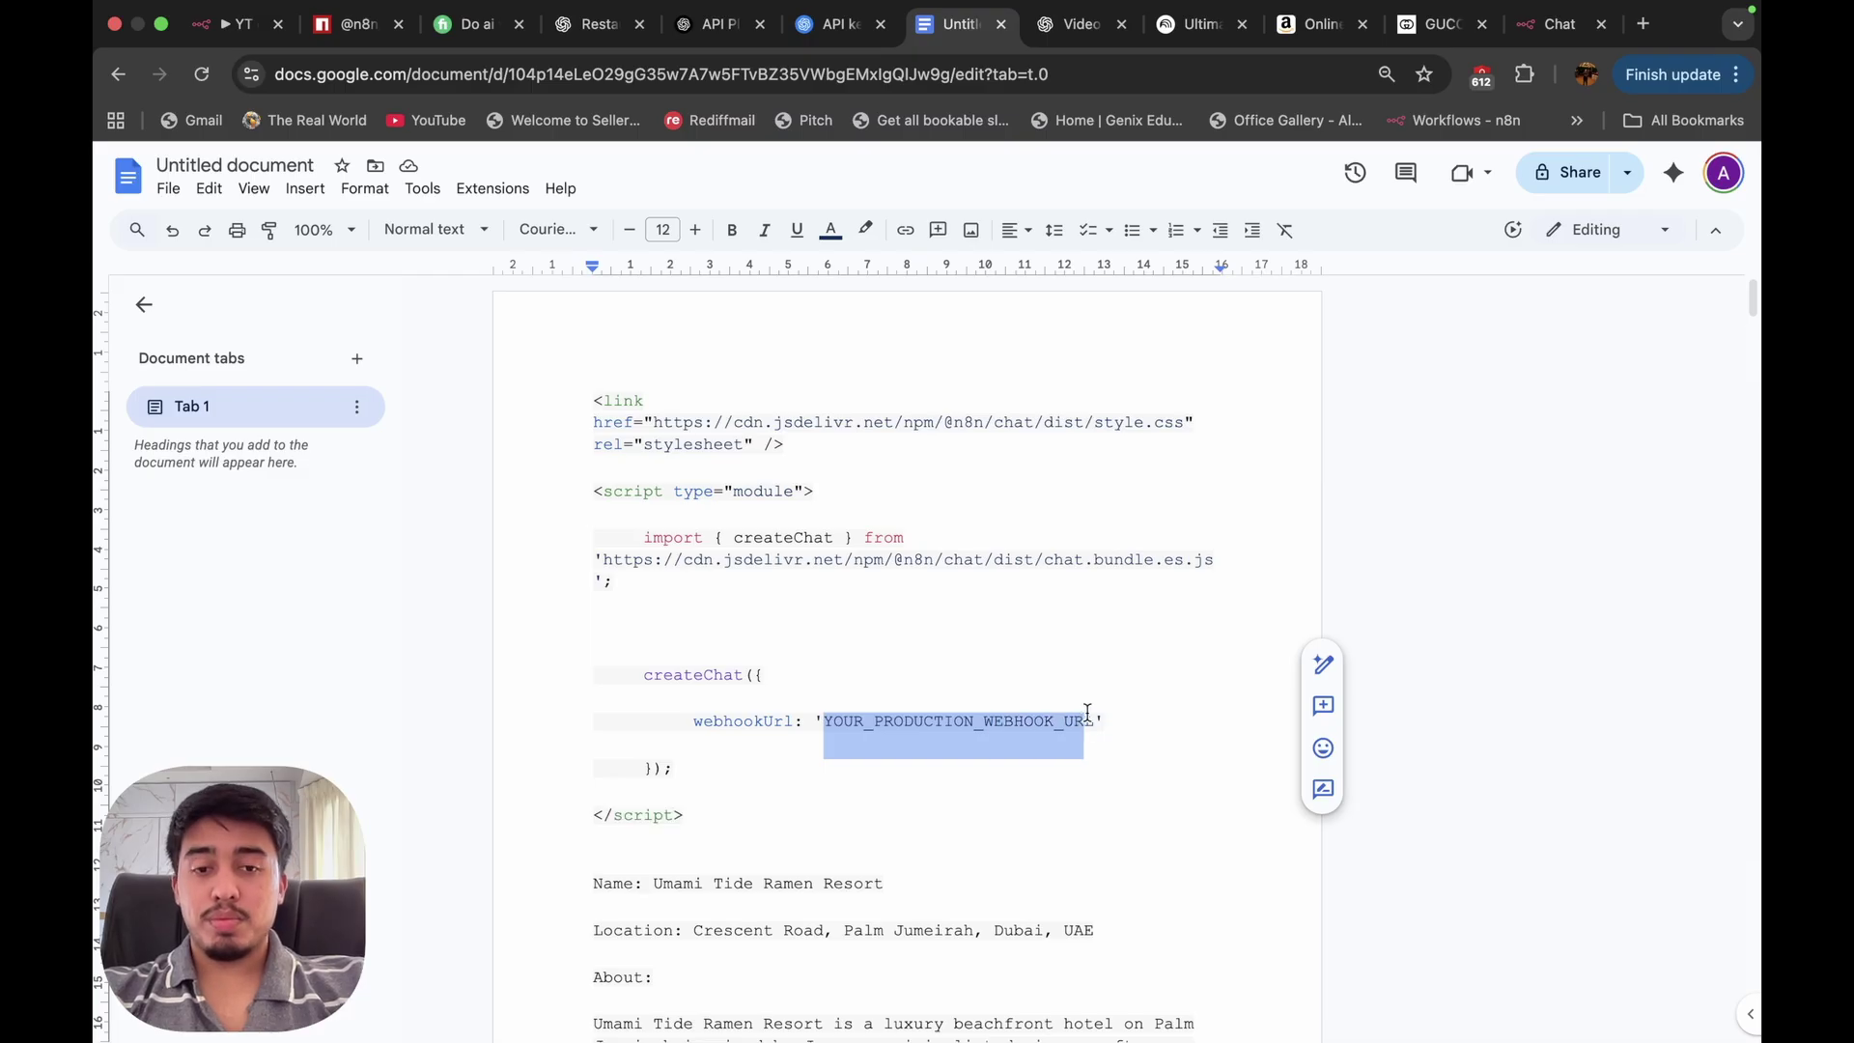
key(super+v)
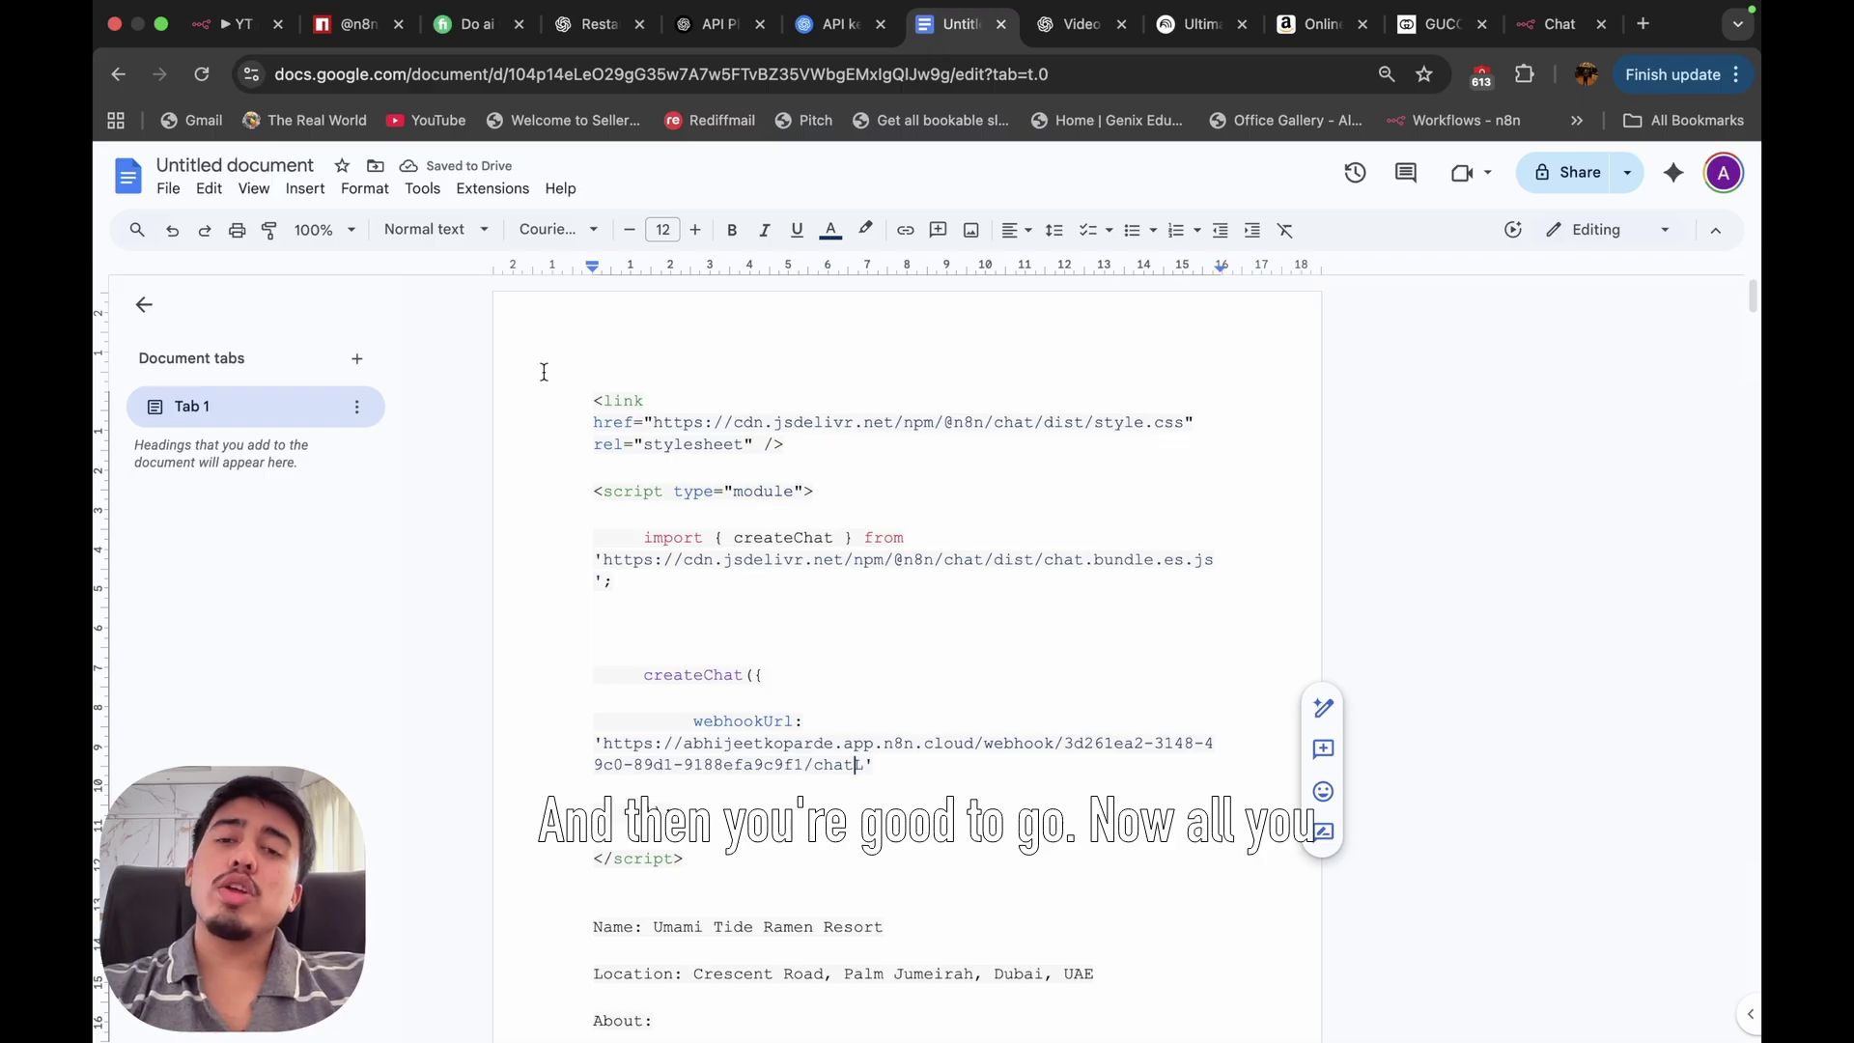
drag(588, 404, 771, 806)
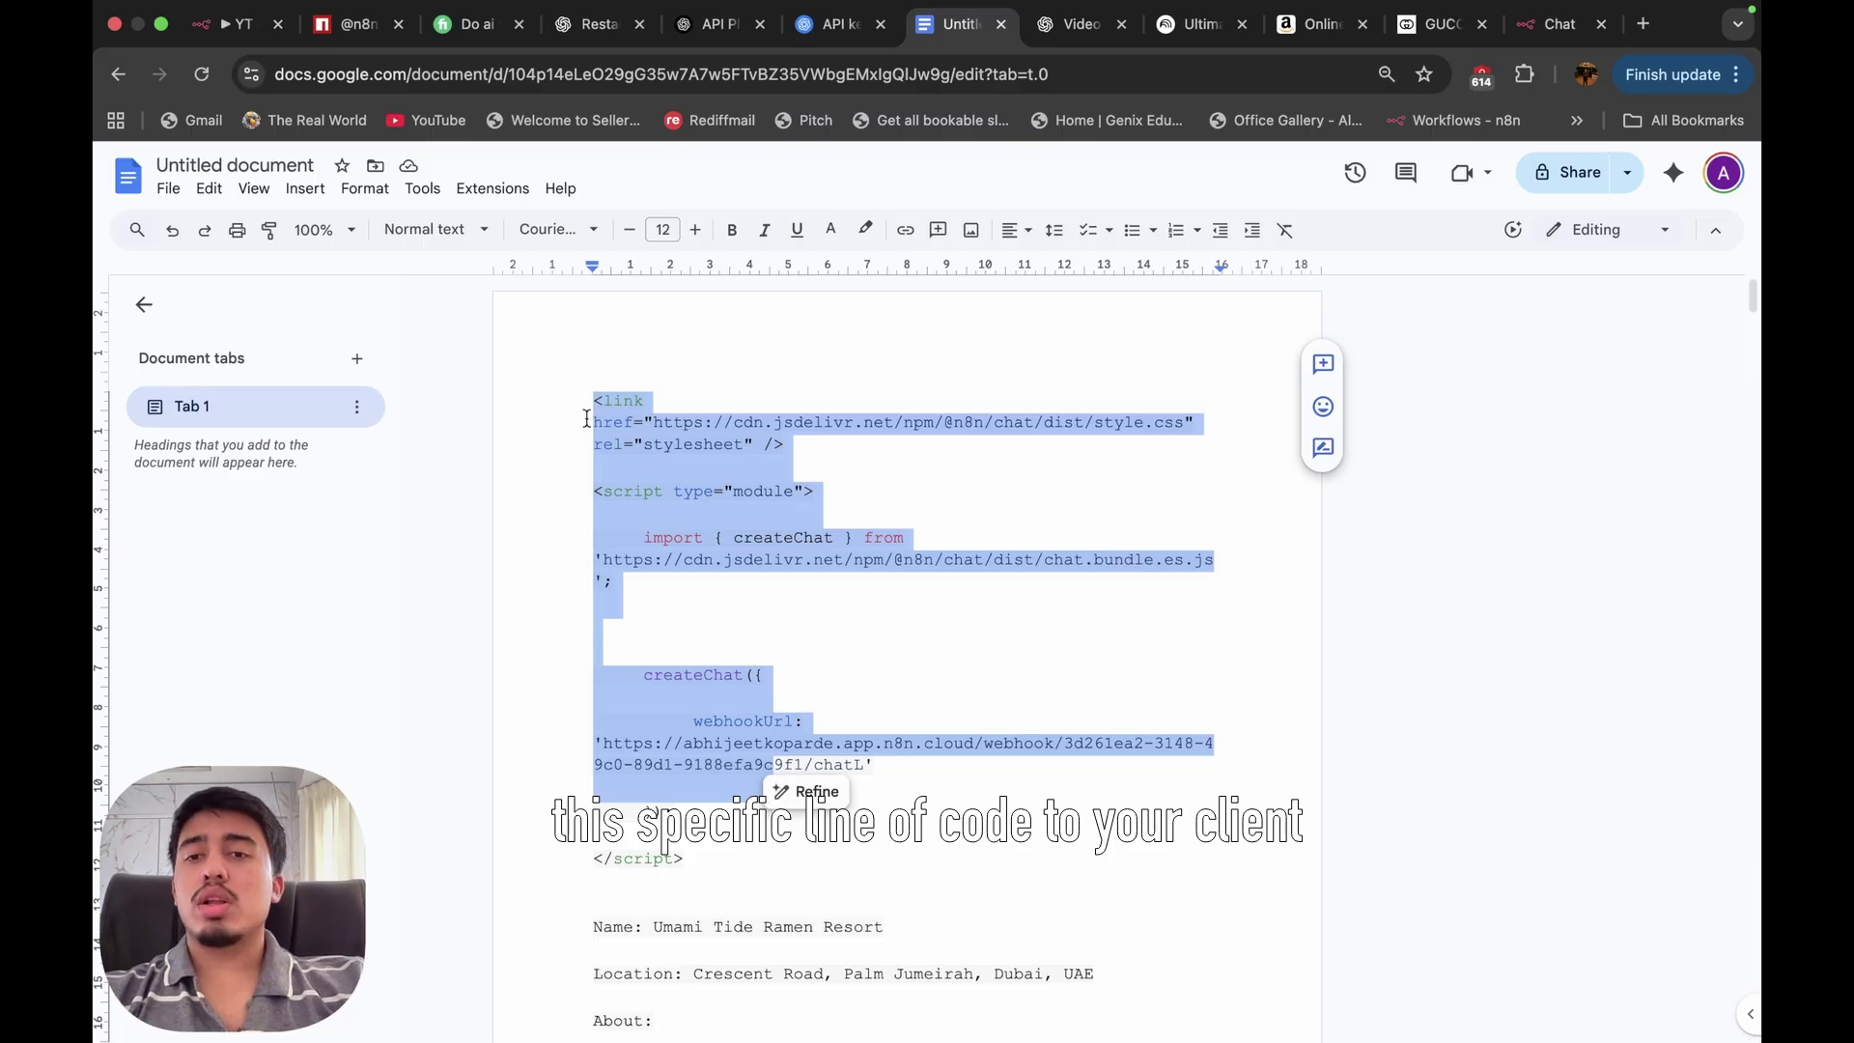
drag(588, 403, 745, 853)
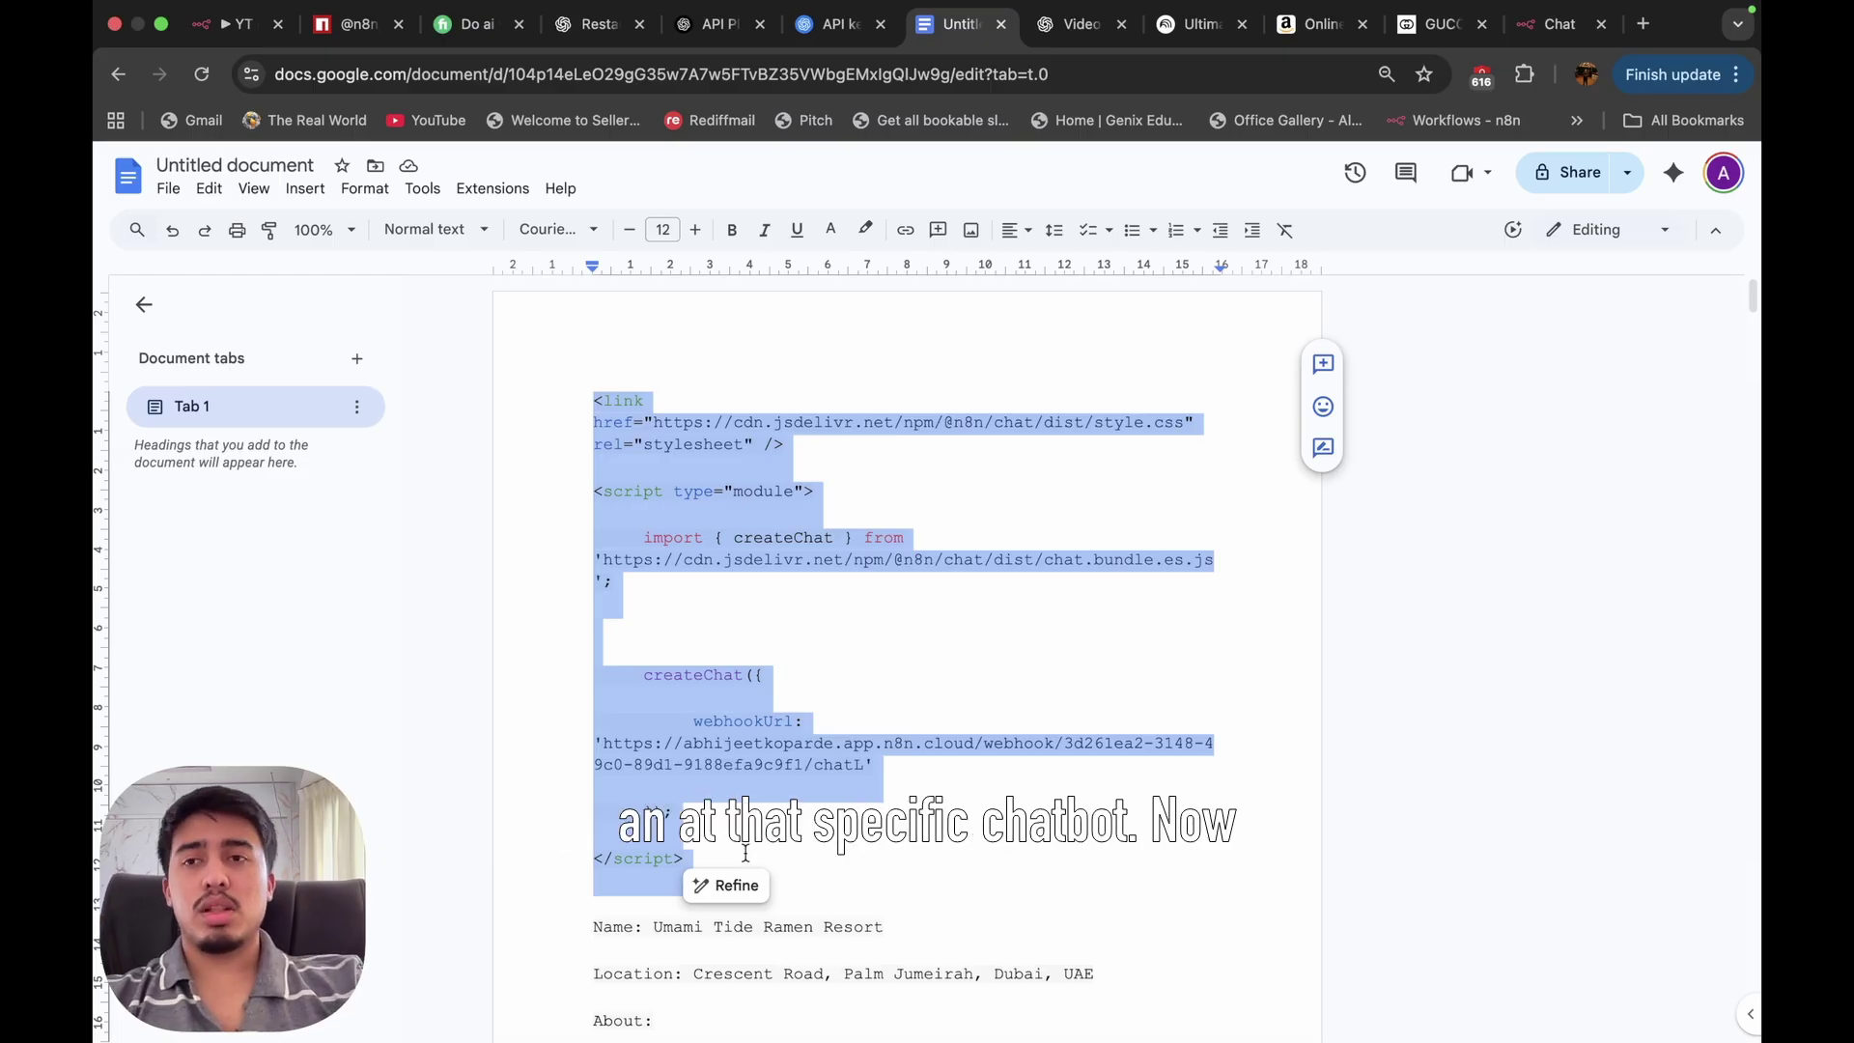
click(224, 25)
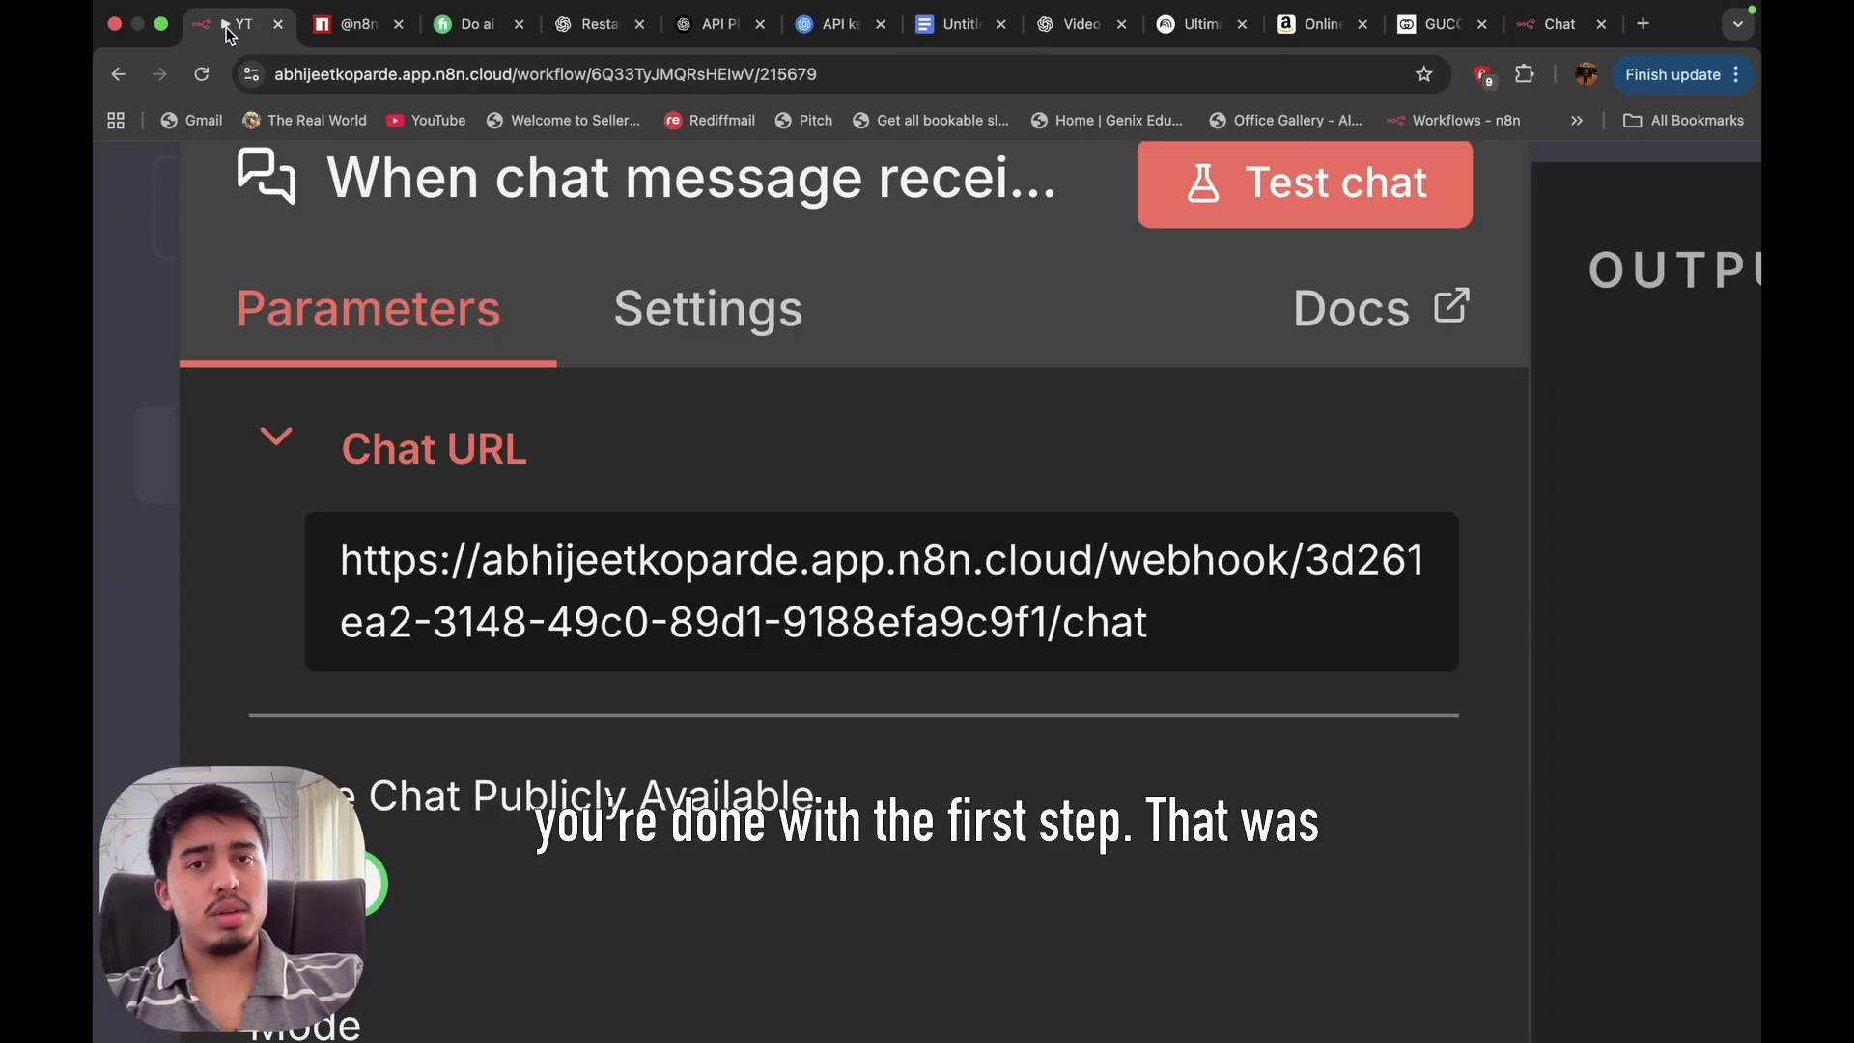
Close the chat trigger panel with 'Back to canvas' to show the YT chatbot workflow.
scroll(881, 437, down, 5)
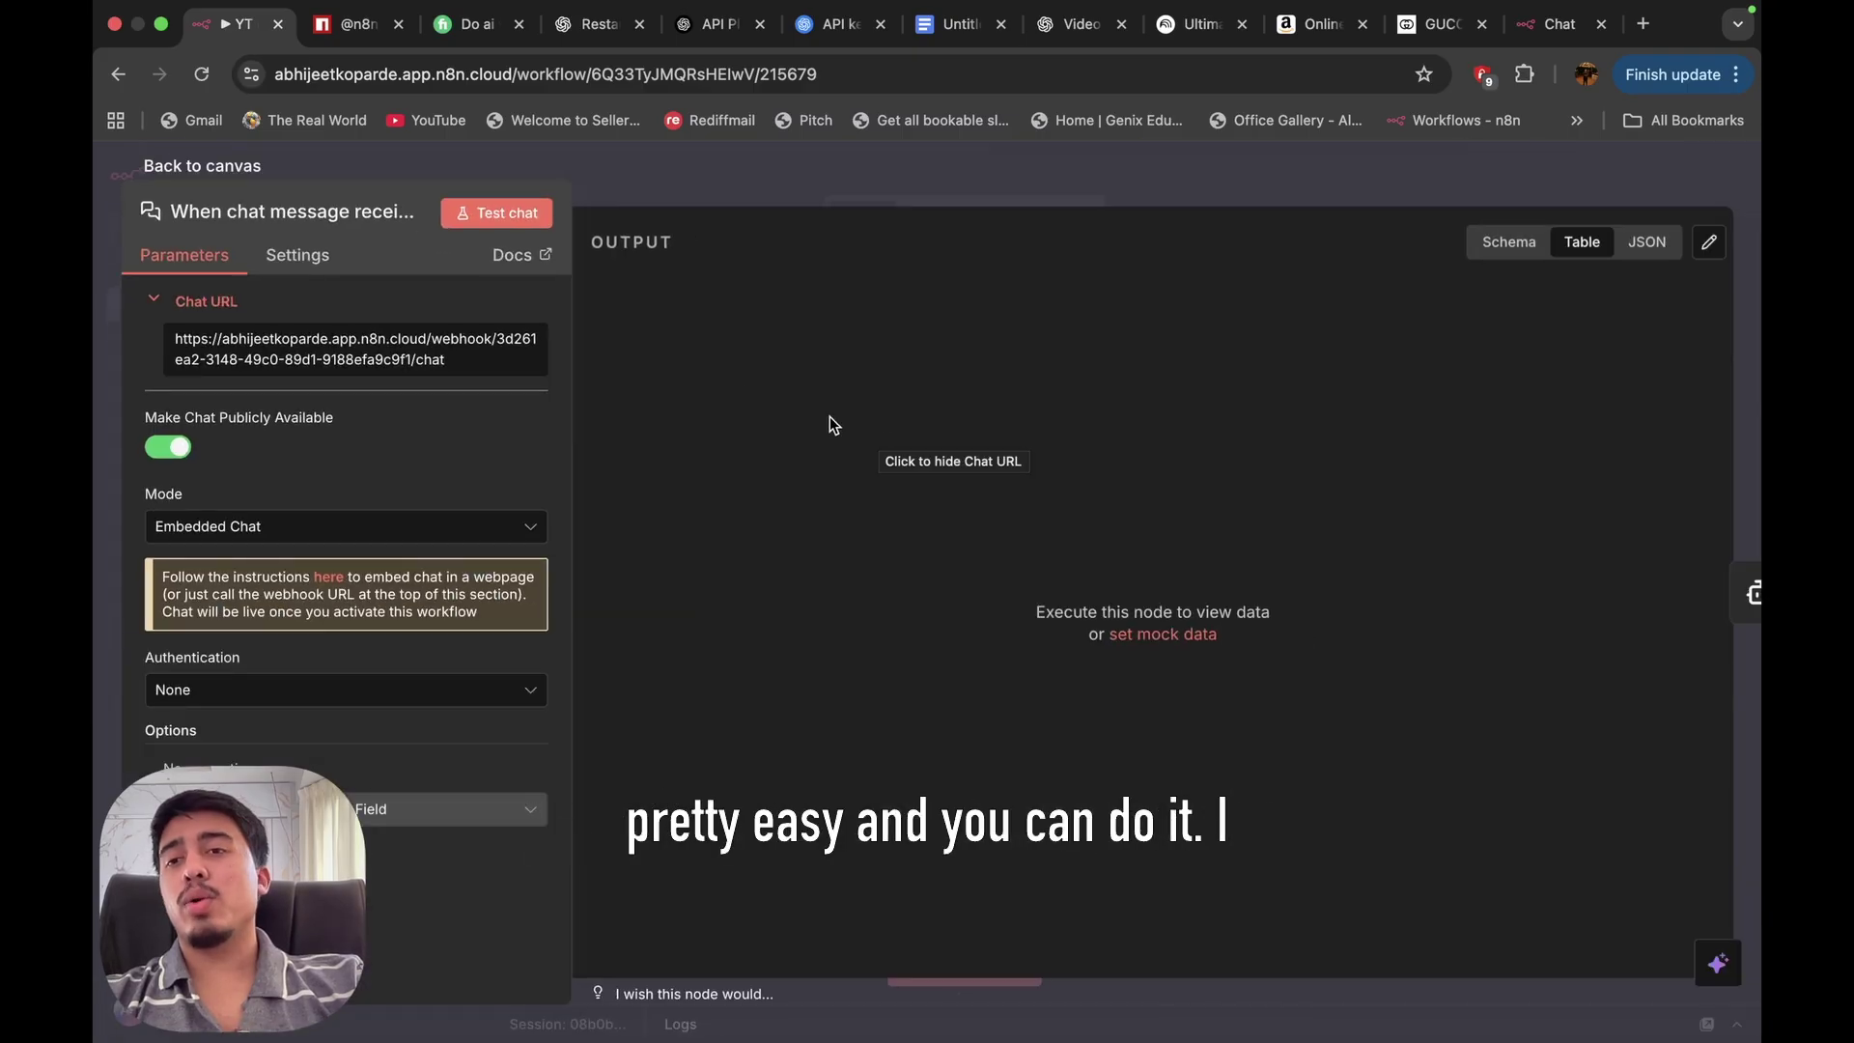
click(225, 167)
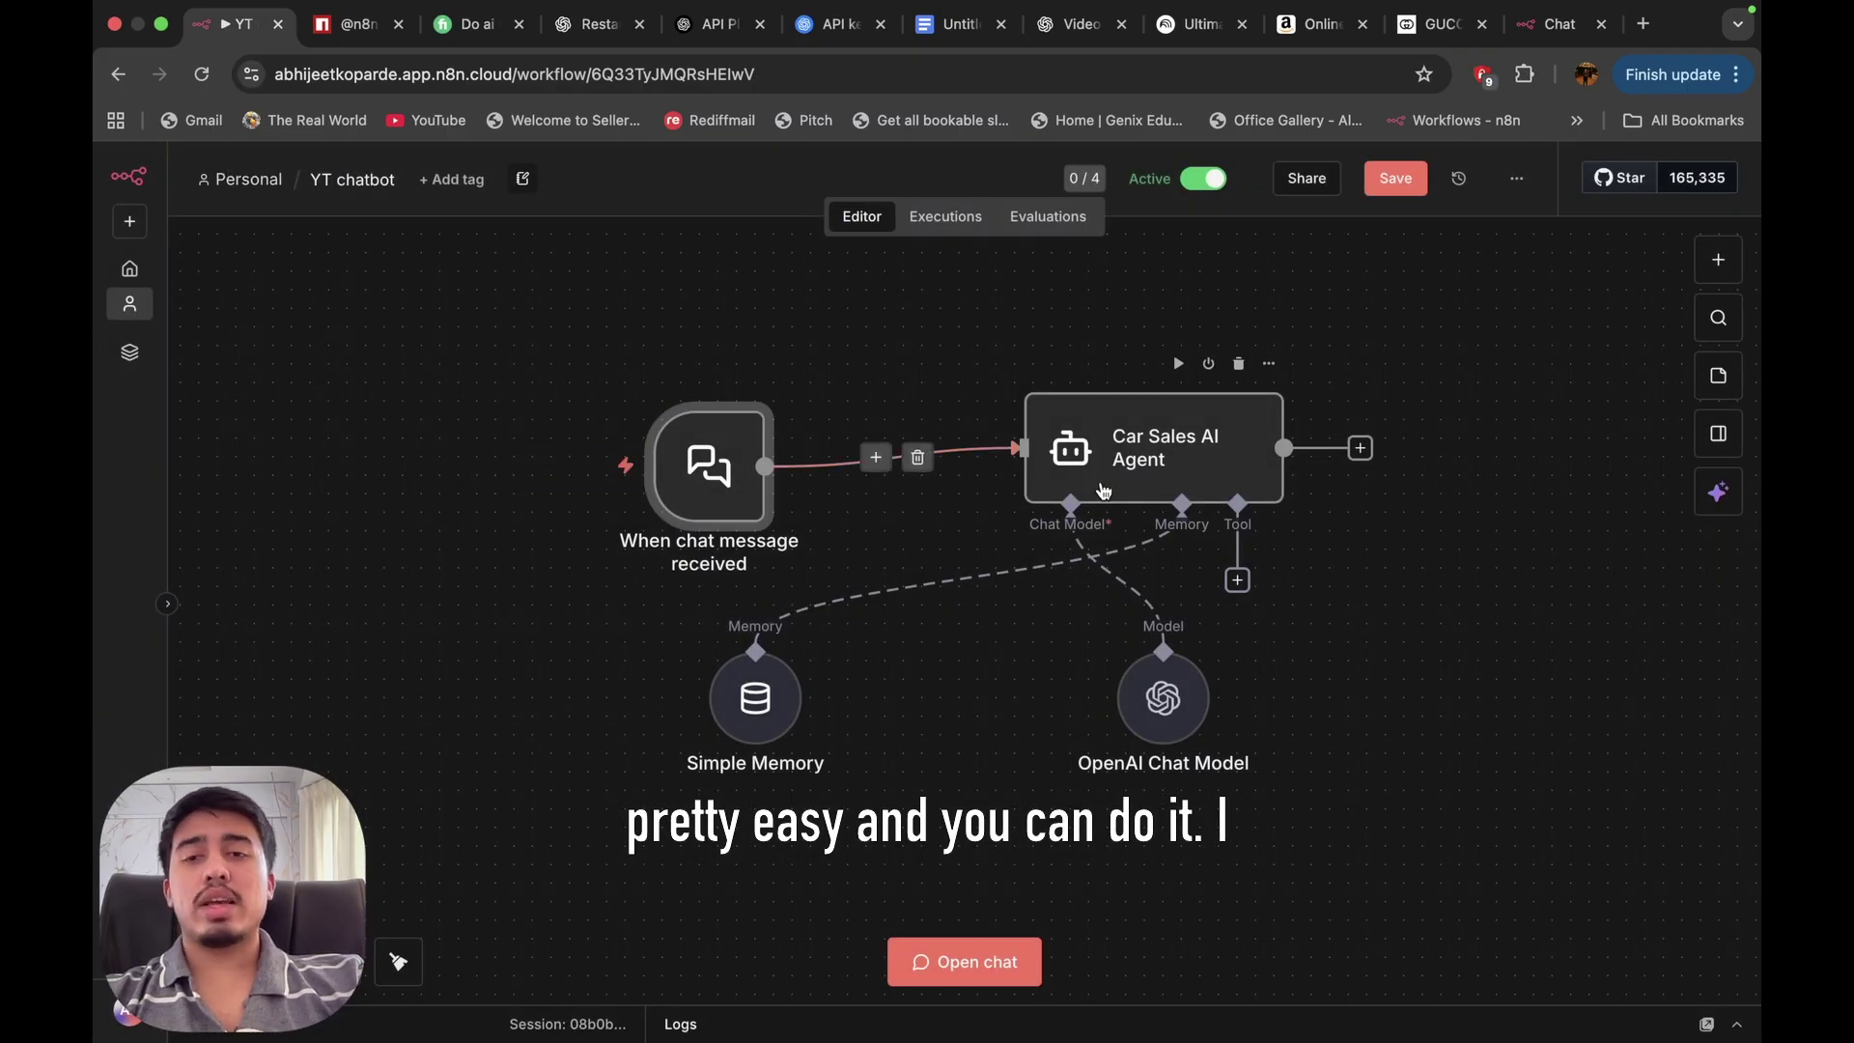